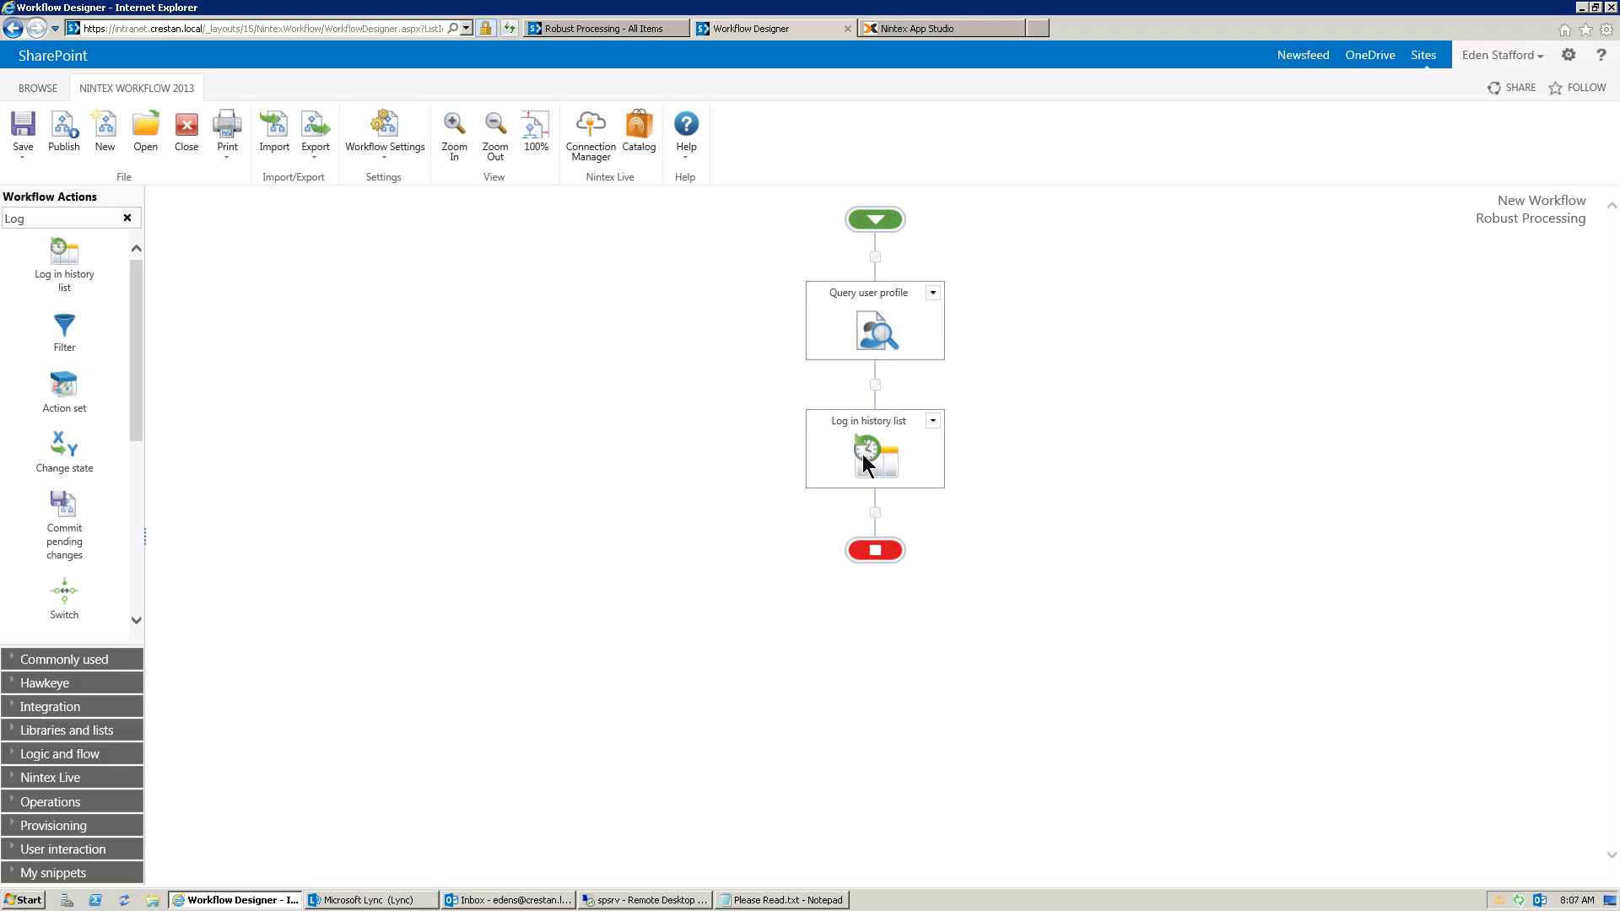
{"action": "double_click", "coordinate": [871, 324]}
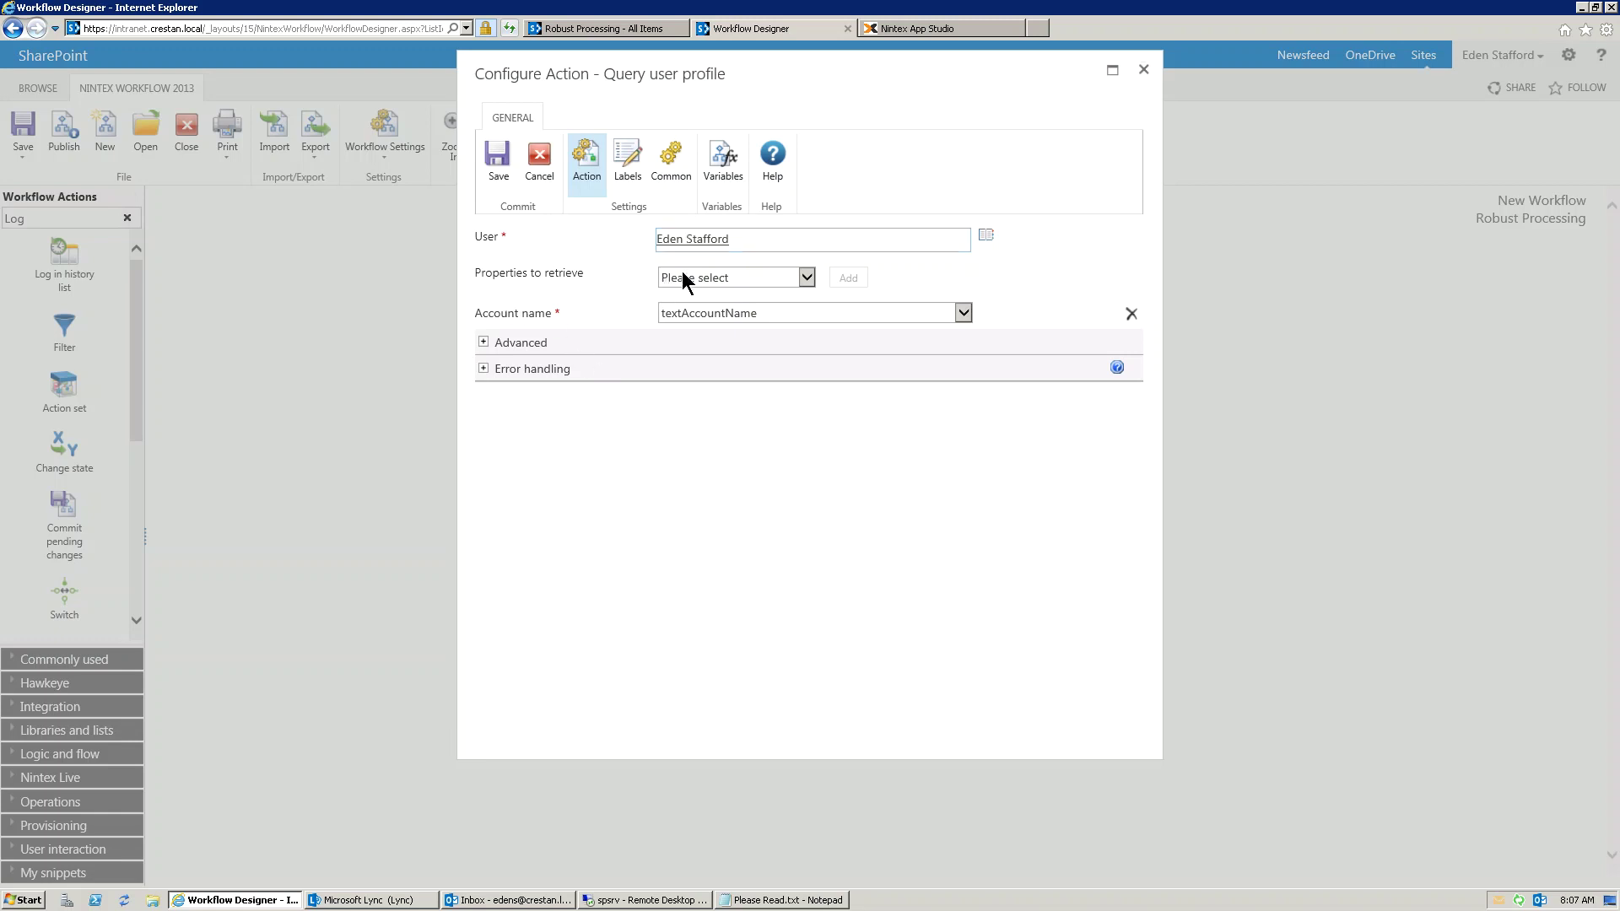
{"action": "left_click", "coordinate": [690, 274]}
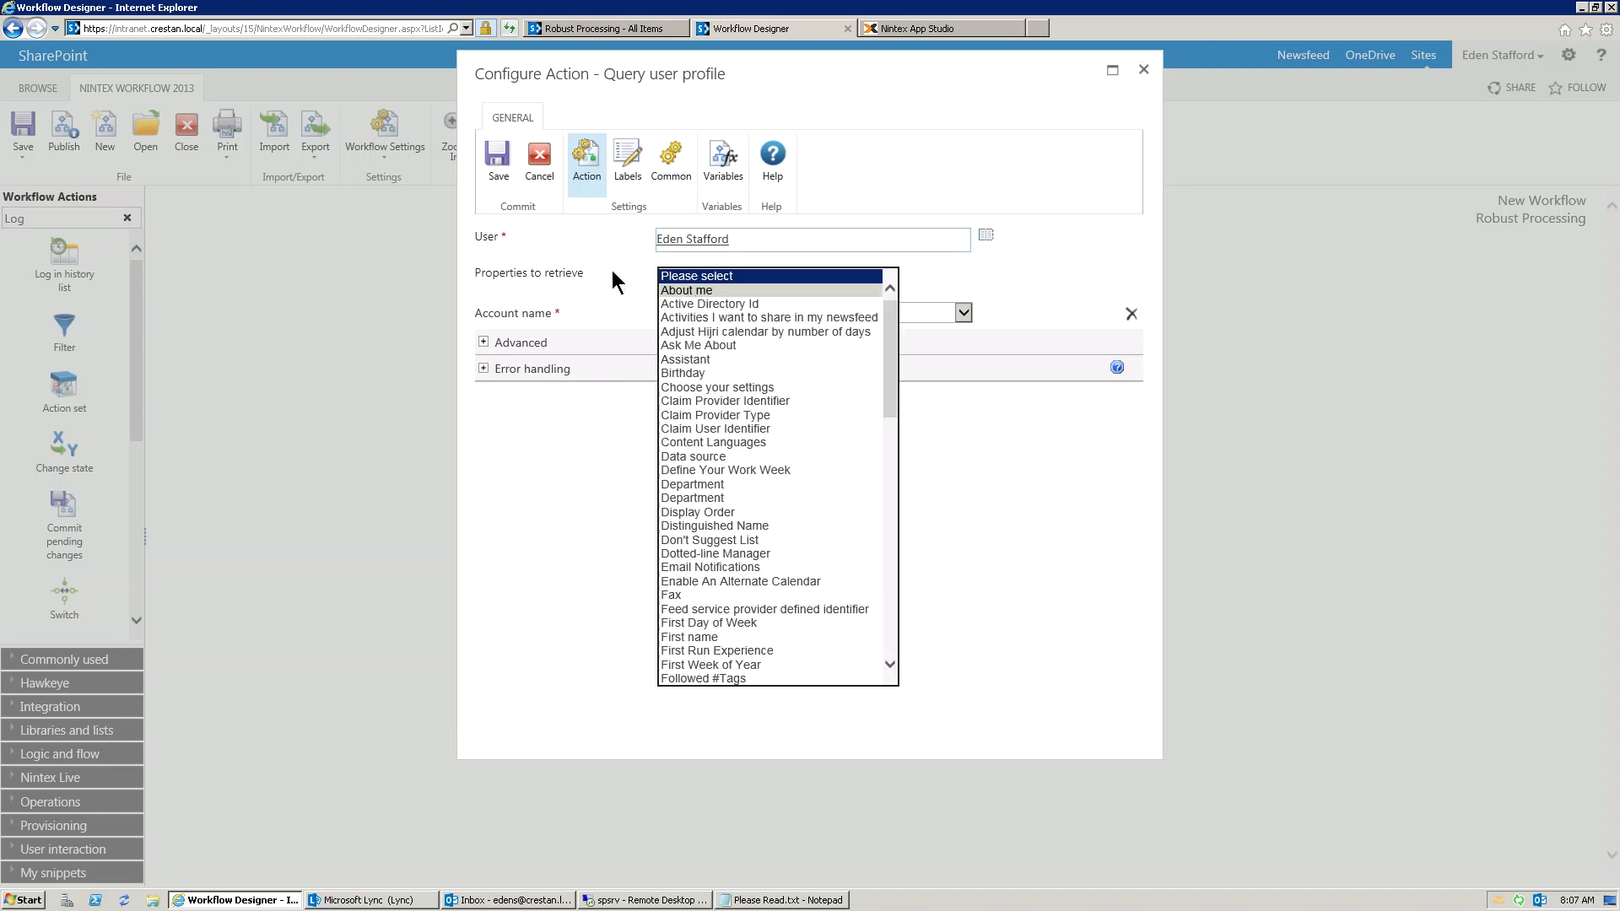
{"action": "left_click", "coordinate": [817, 275]}
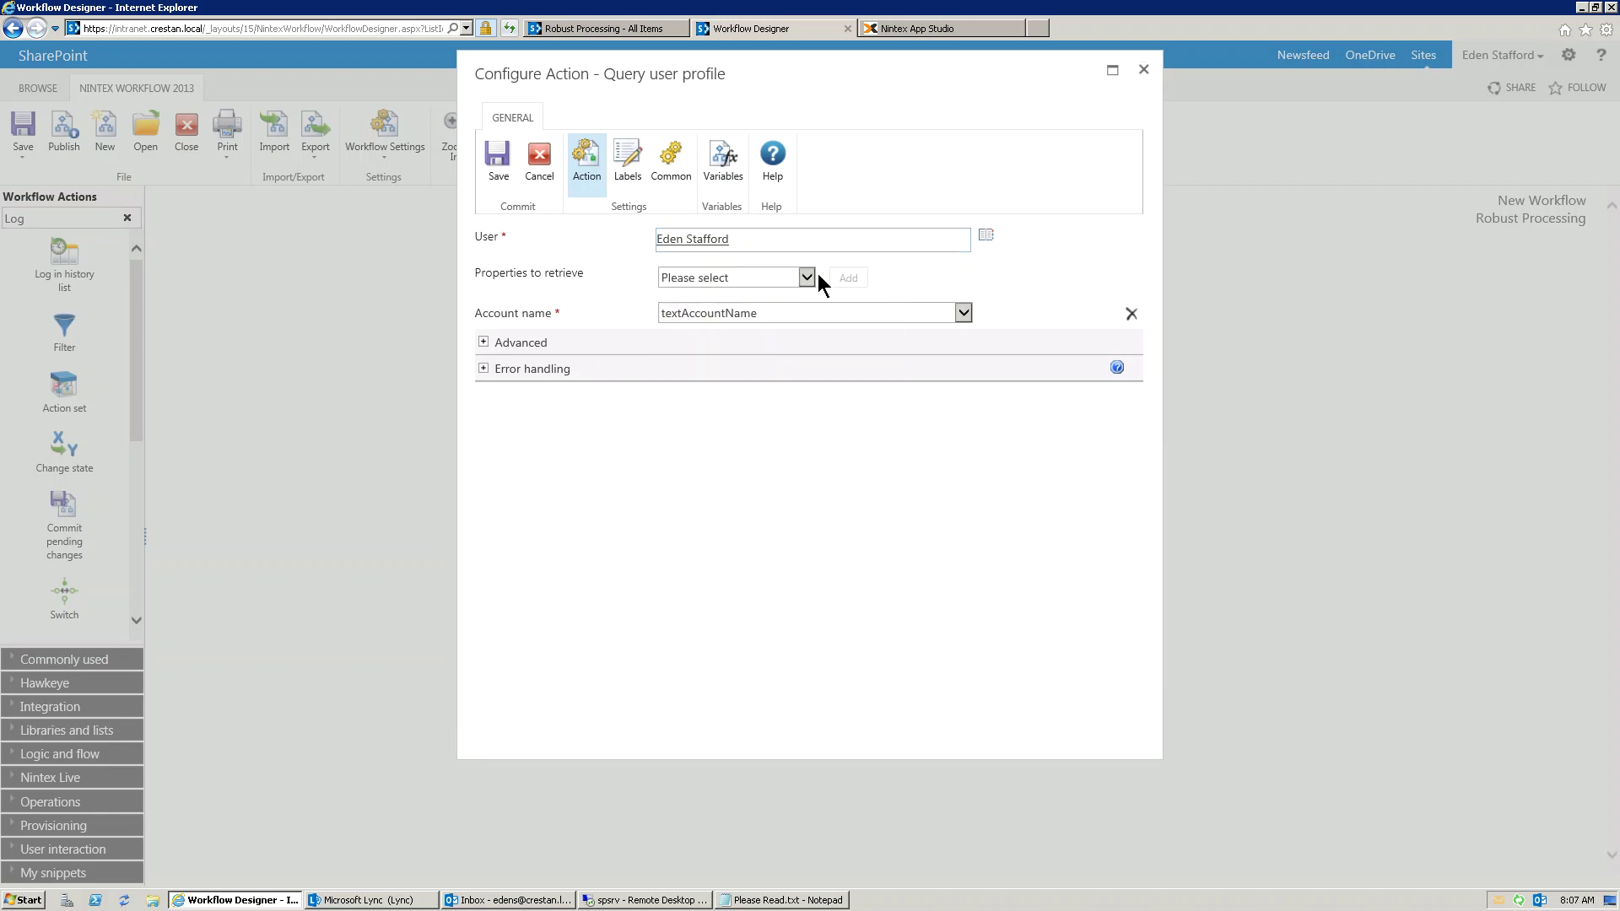
{"action": "left_click", "coordinate": [1141, 68]}
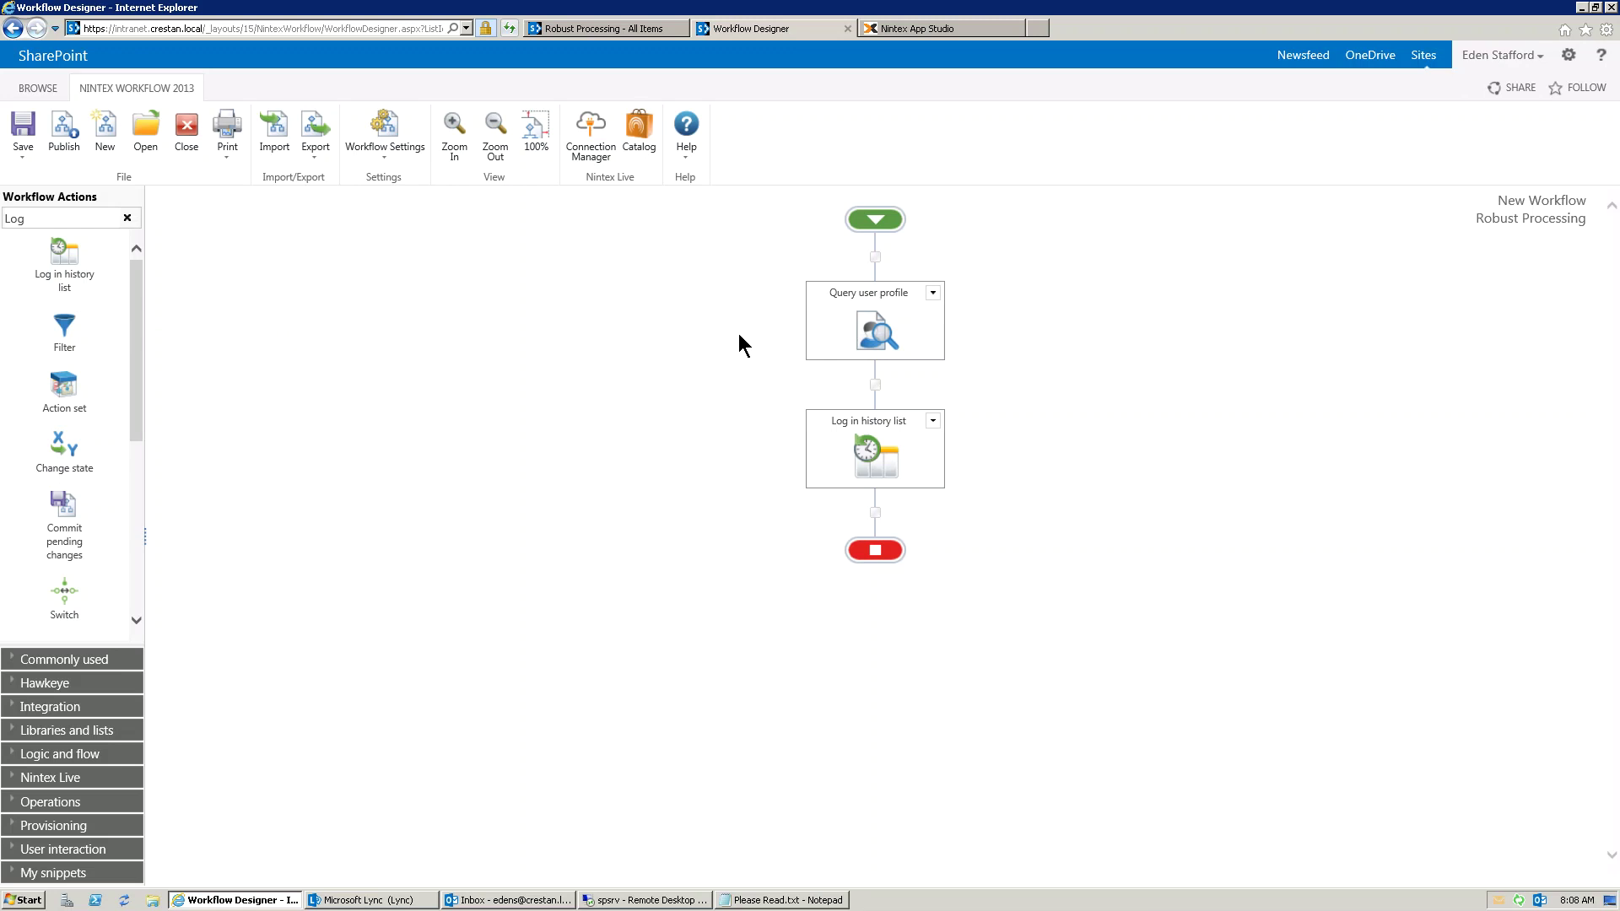
- Reopen the Query user profile settings, expand Error handling, and set Capture errors to Yes
{"action": "double_click", "coordinate": [881, 324]}
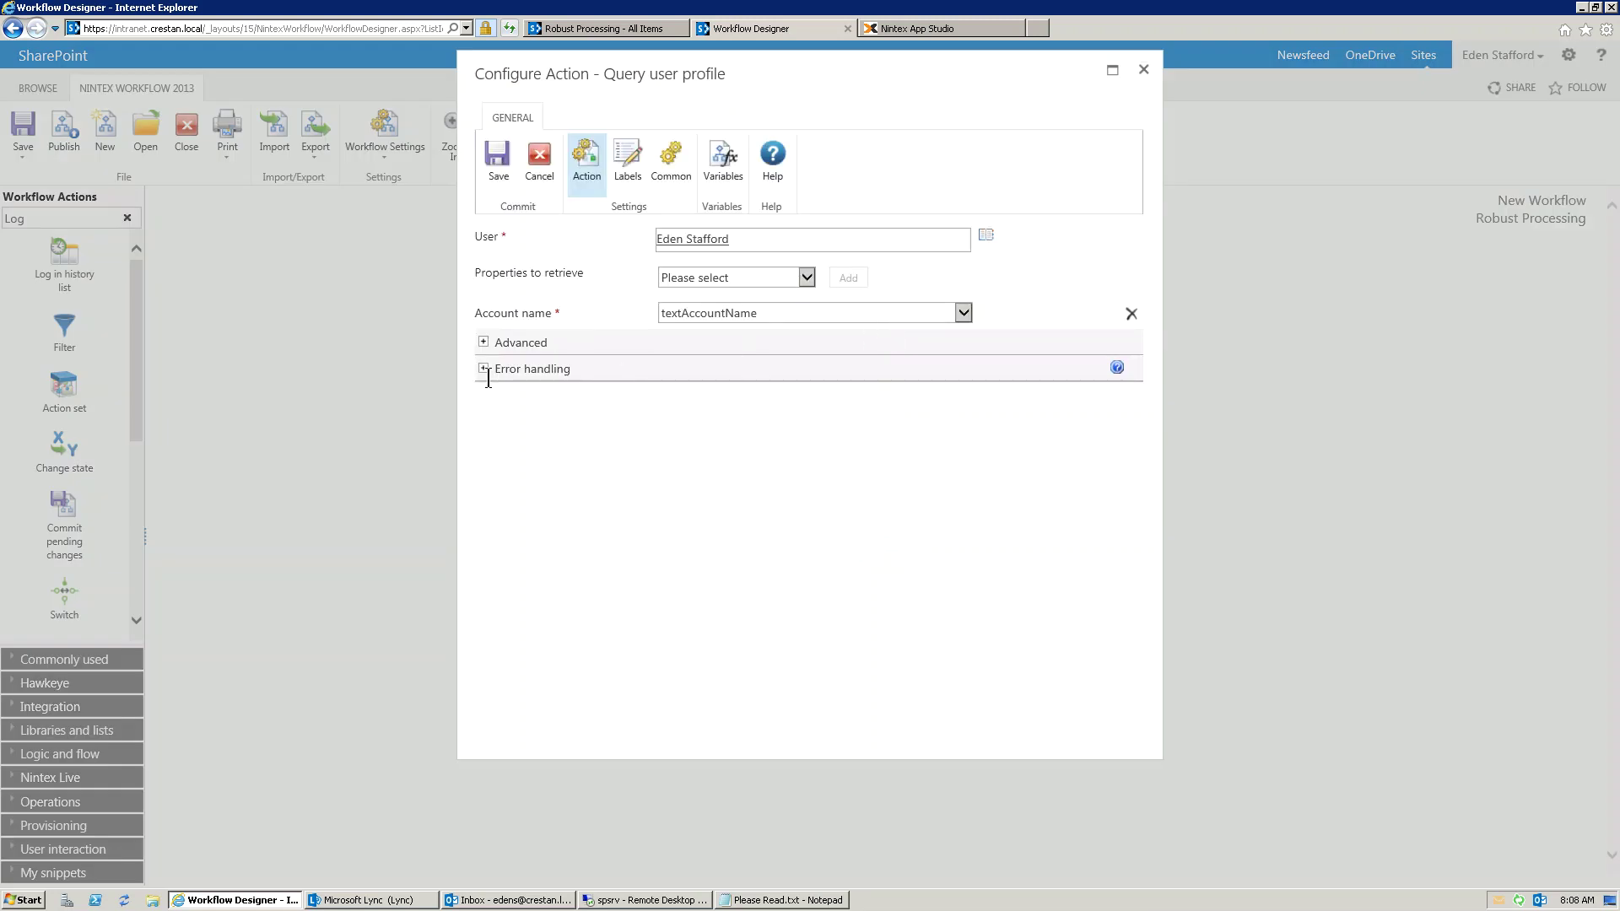
{"action": "left_click", "coordinate": [484, 369]}
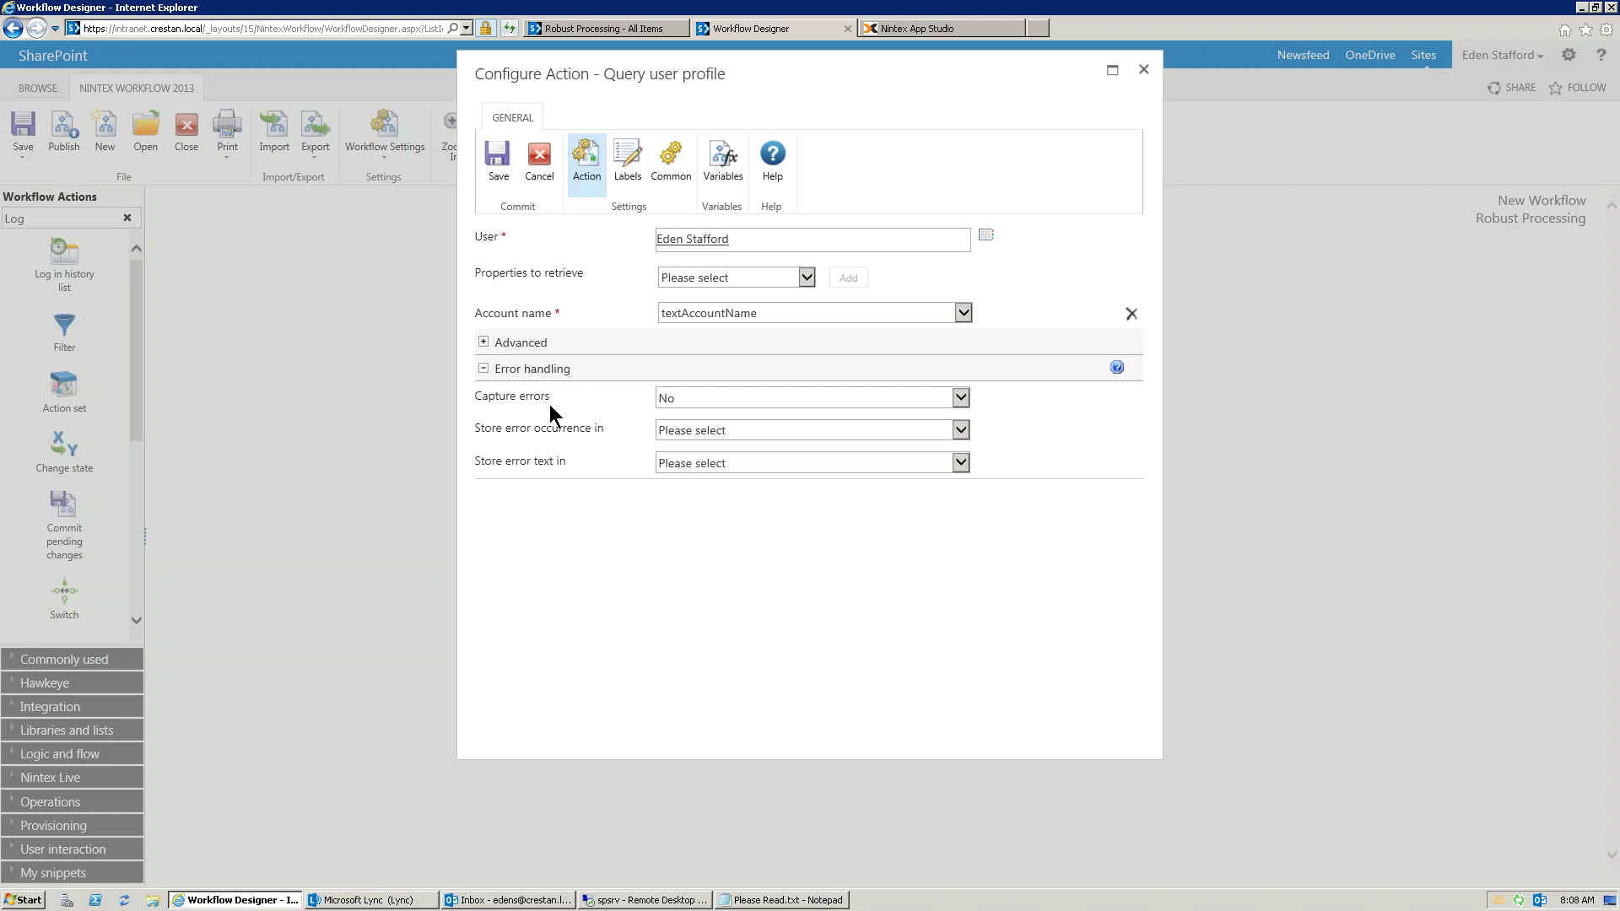
{"action": "left_click", "coordinate": [680, 396]}
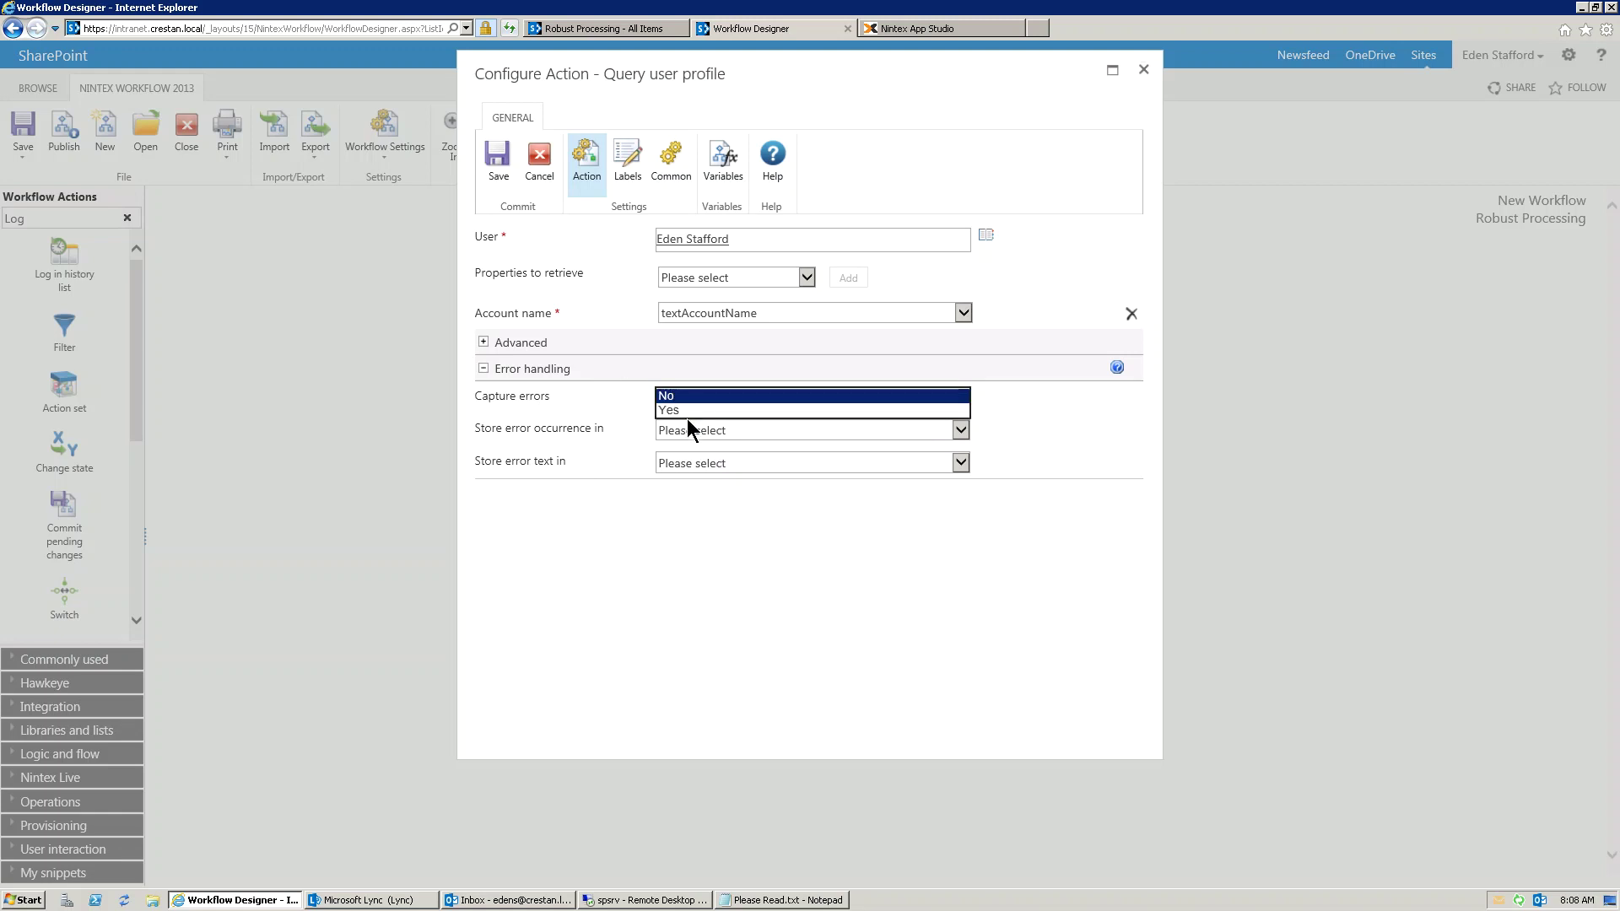
{"action": "left_click", "coordinate": [687, 414]}
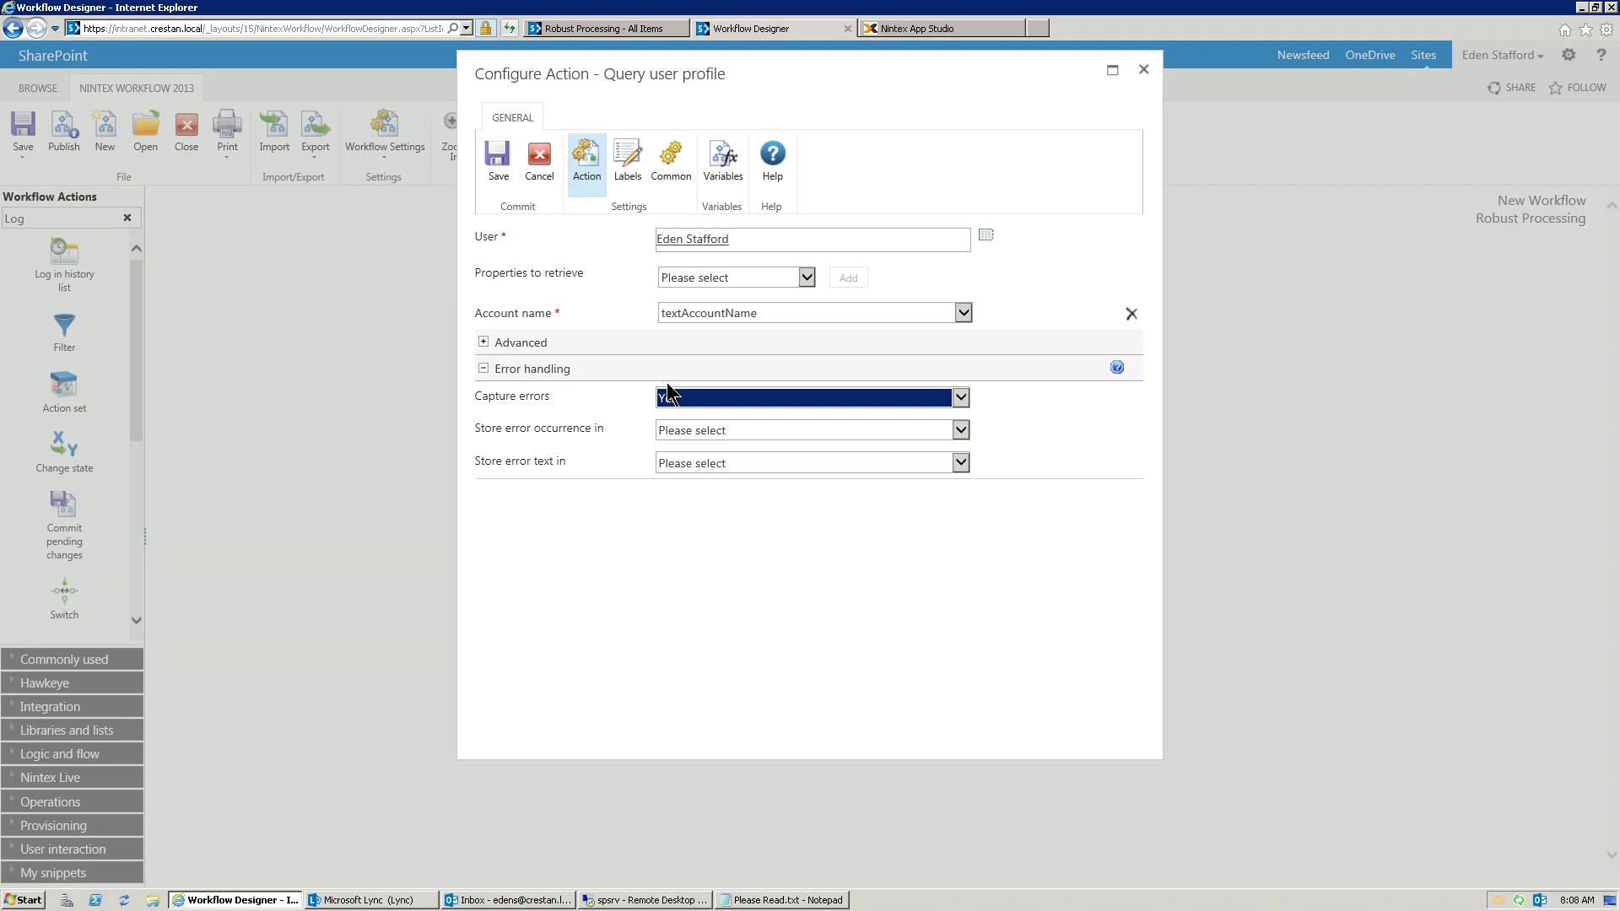
{"action": "left_click", "coordinate": [668, 428]}
{"action": "left_click", "coordinate": [637, 432]}
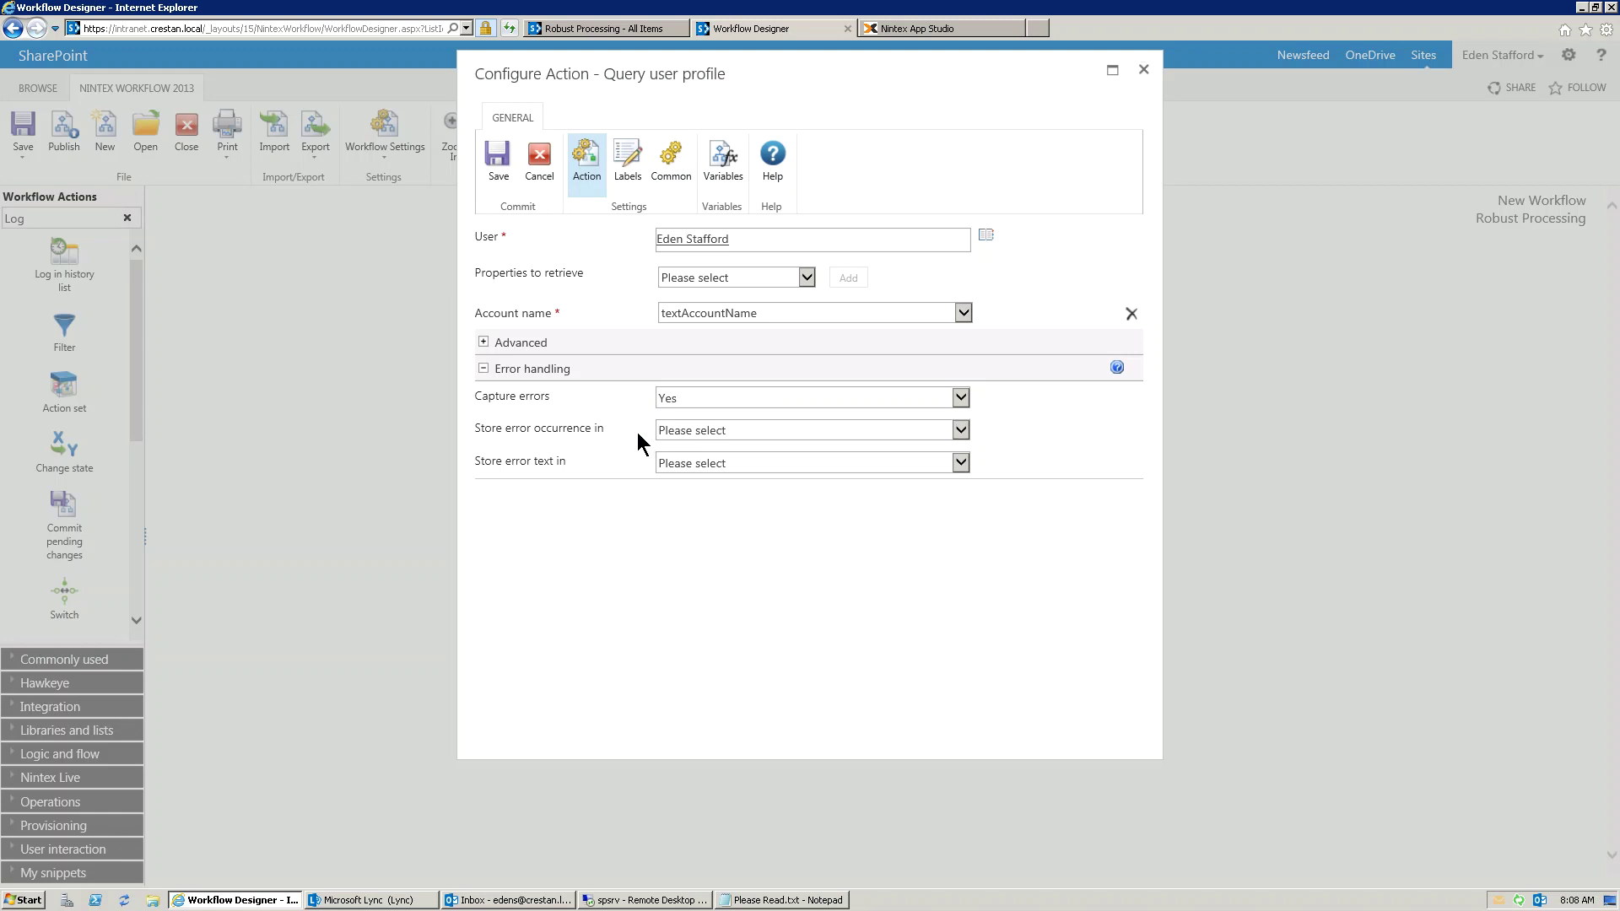
- Create Yes/No variable boolErrorOccurred with default Yes and store error occurrence in it
{"action": "left_click", "coordinate": [720, 175]}
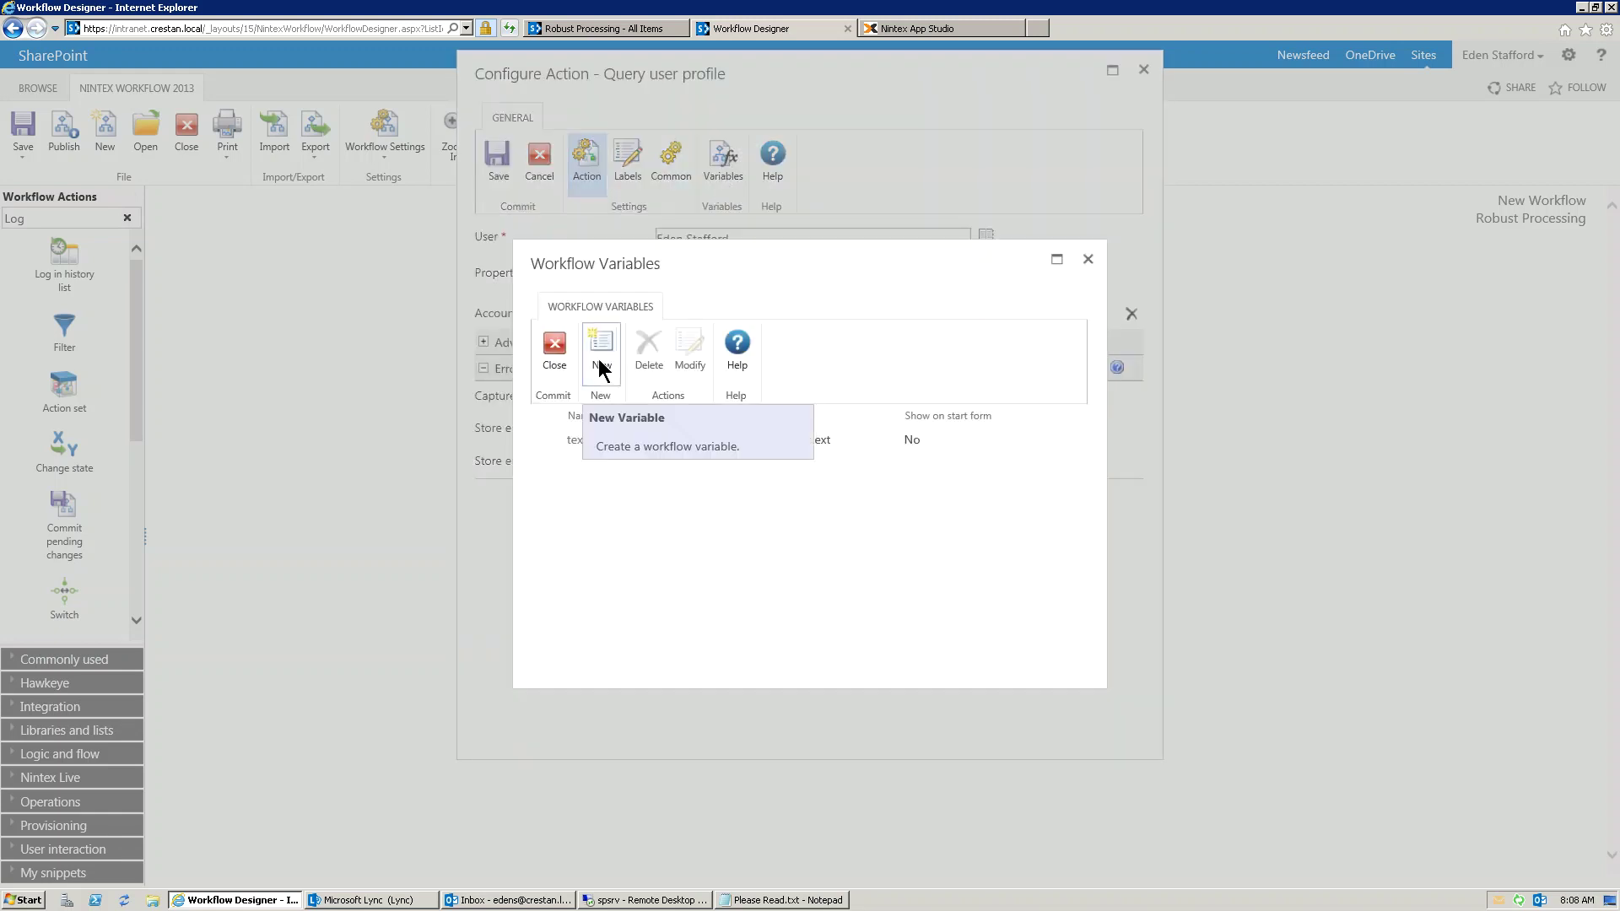
{"action": "left_click", "coordinate": [598, 359]}
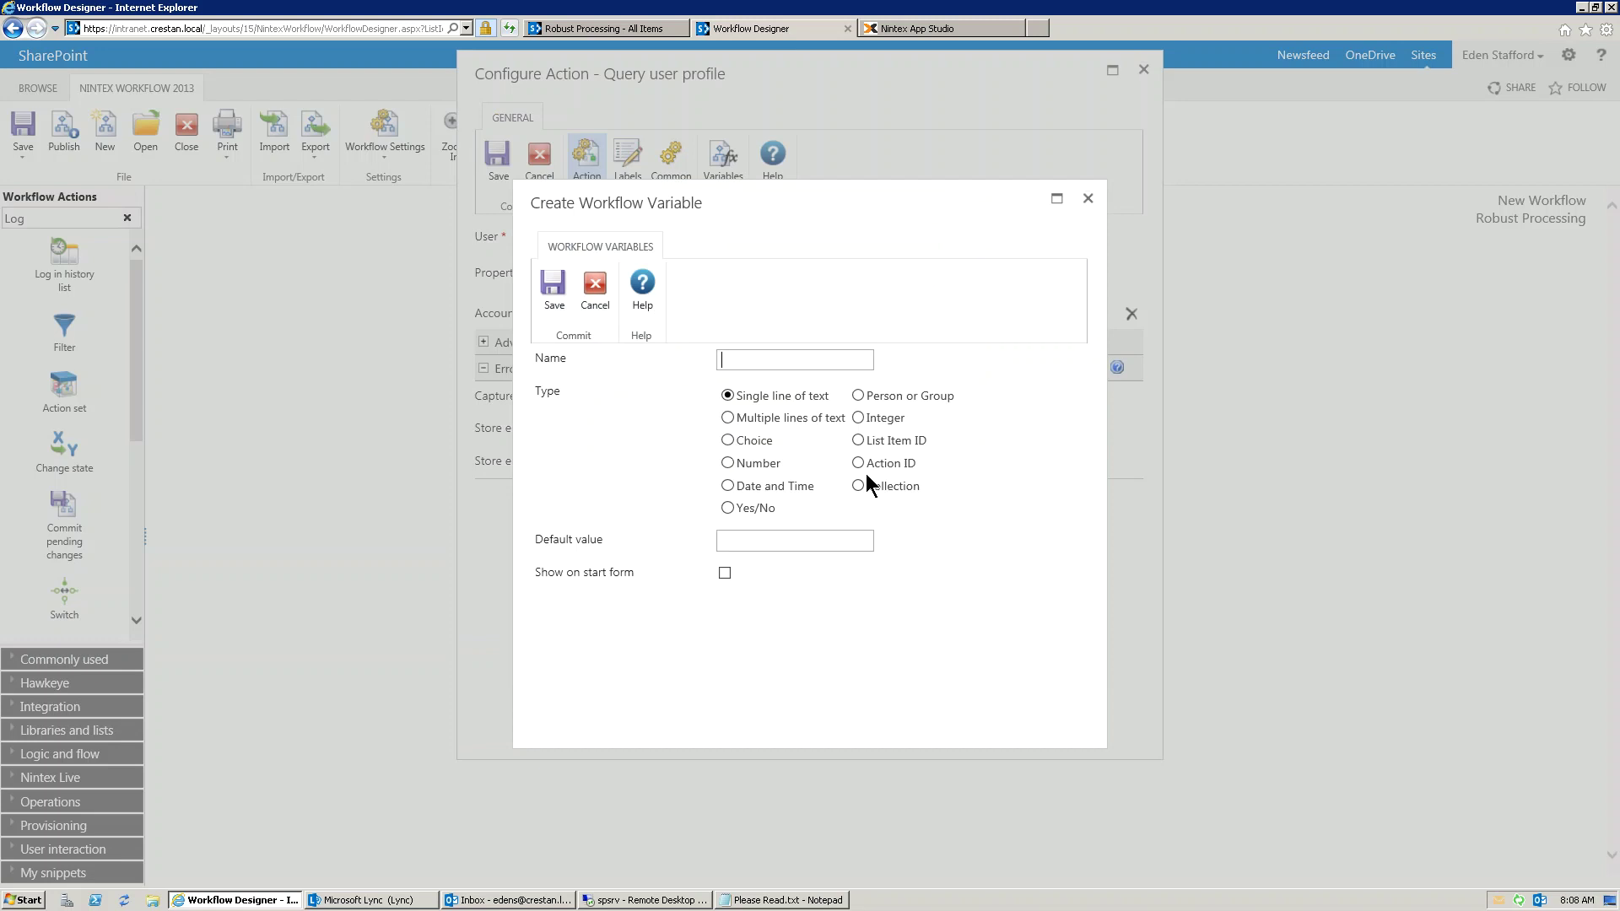
{"action": "left_click", "coordinate": [766, 509]}
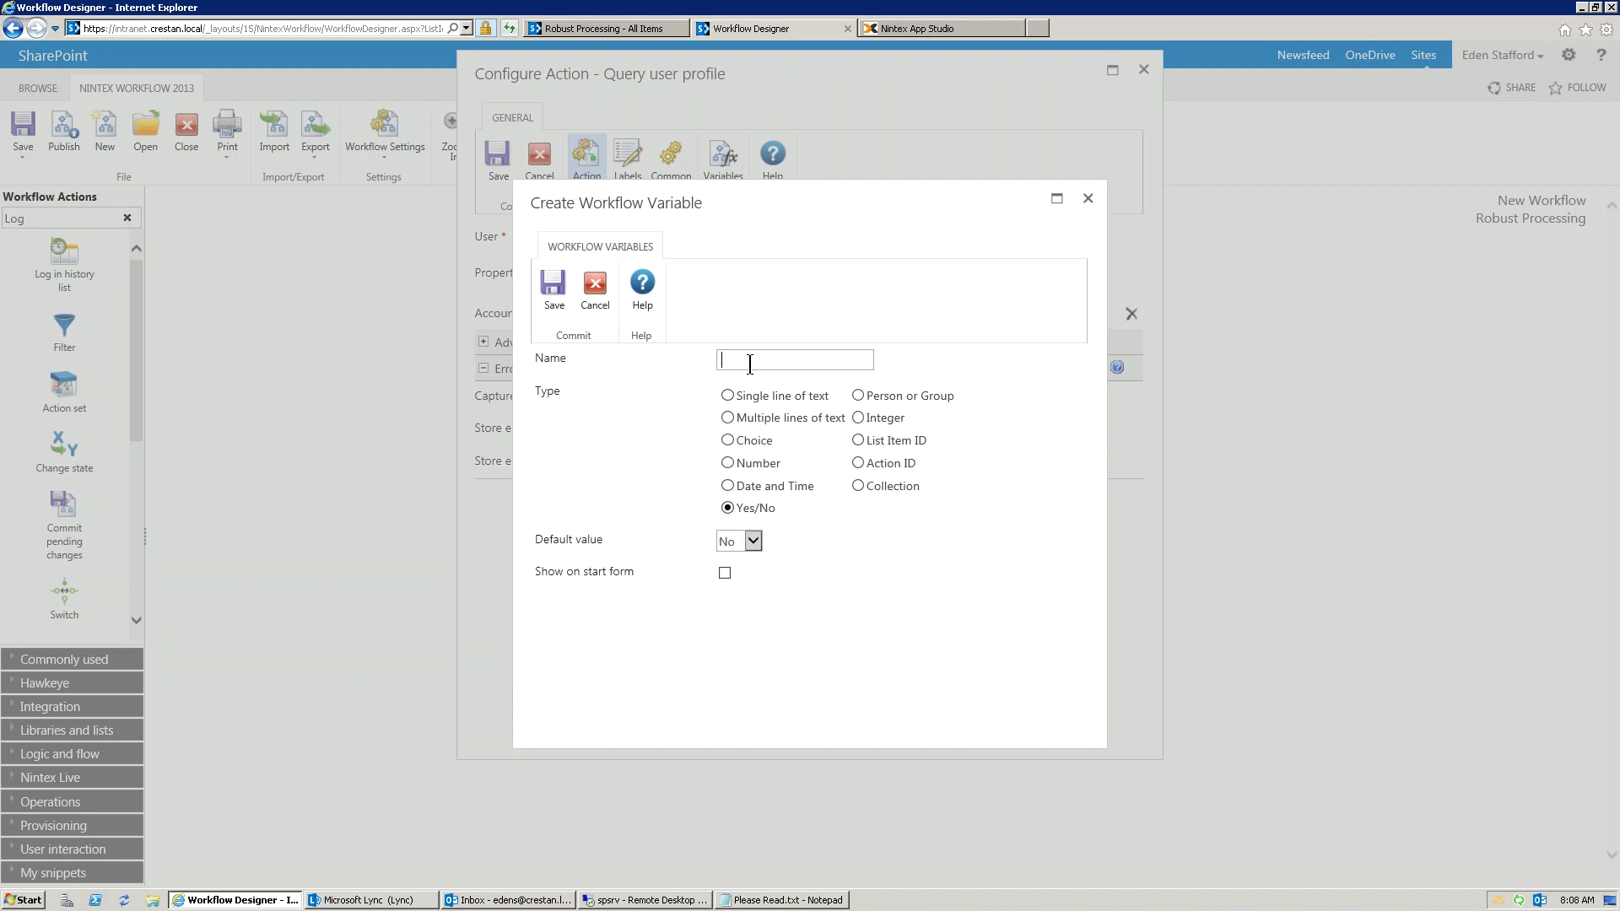
{"action": "type", "text": "boolErrorOccurred"}
{"action": "left_click", "coordinate": [751, 544]}
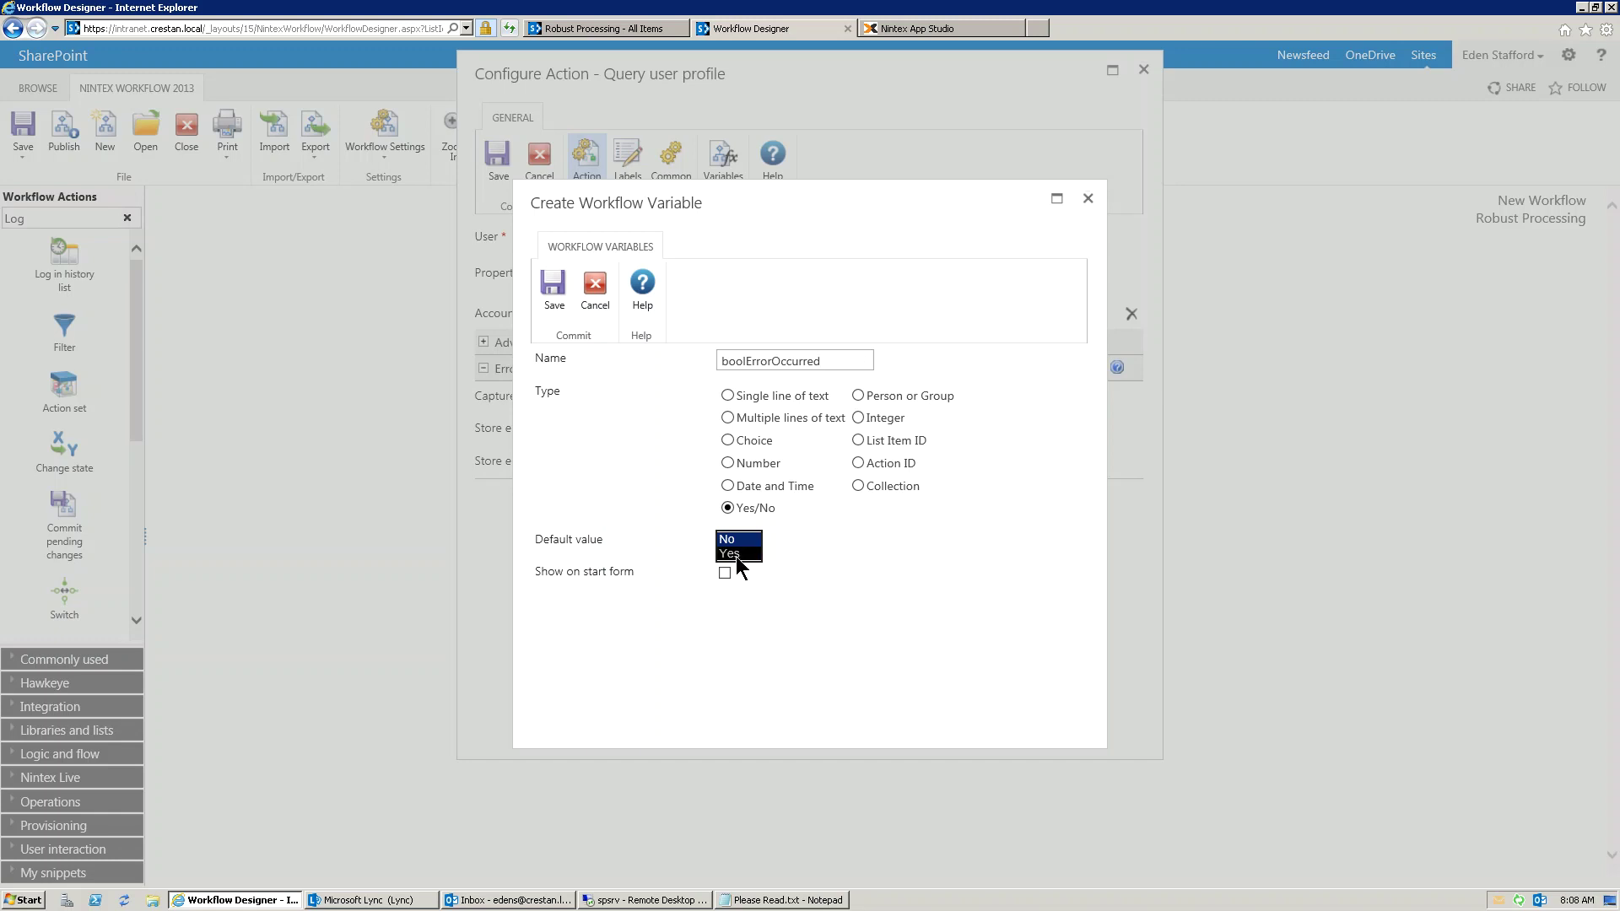
{"action": "left_click", "coordinate": [734, 554]}
{"action": "left_click", "coordinate": [549, 305]}
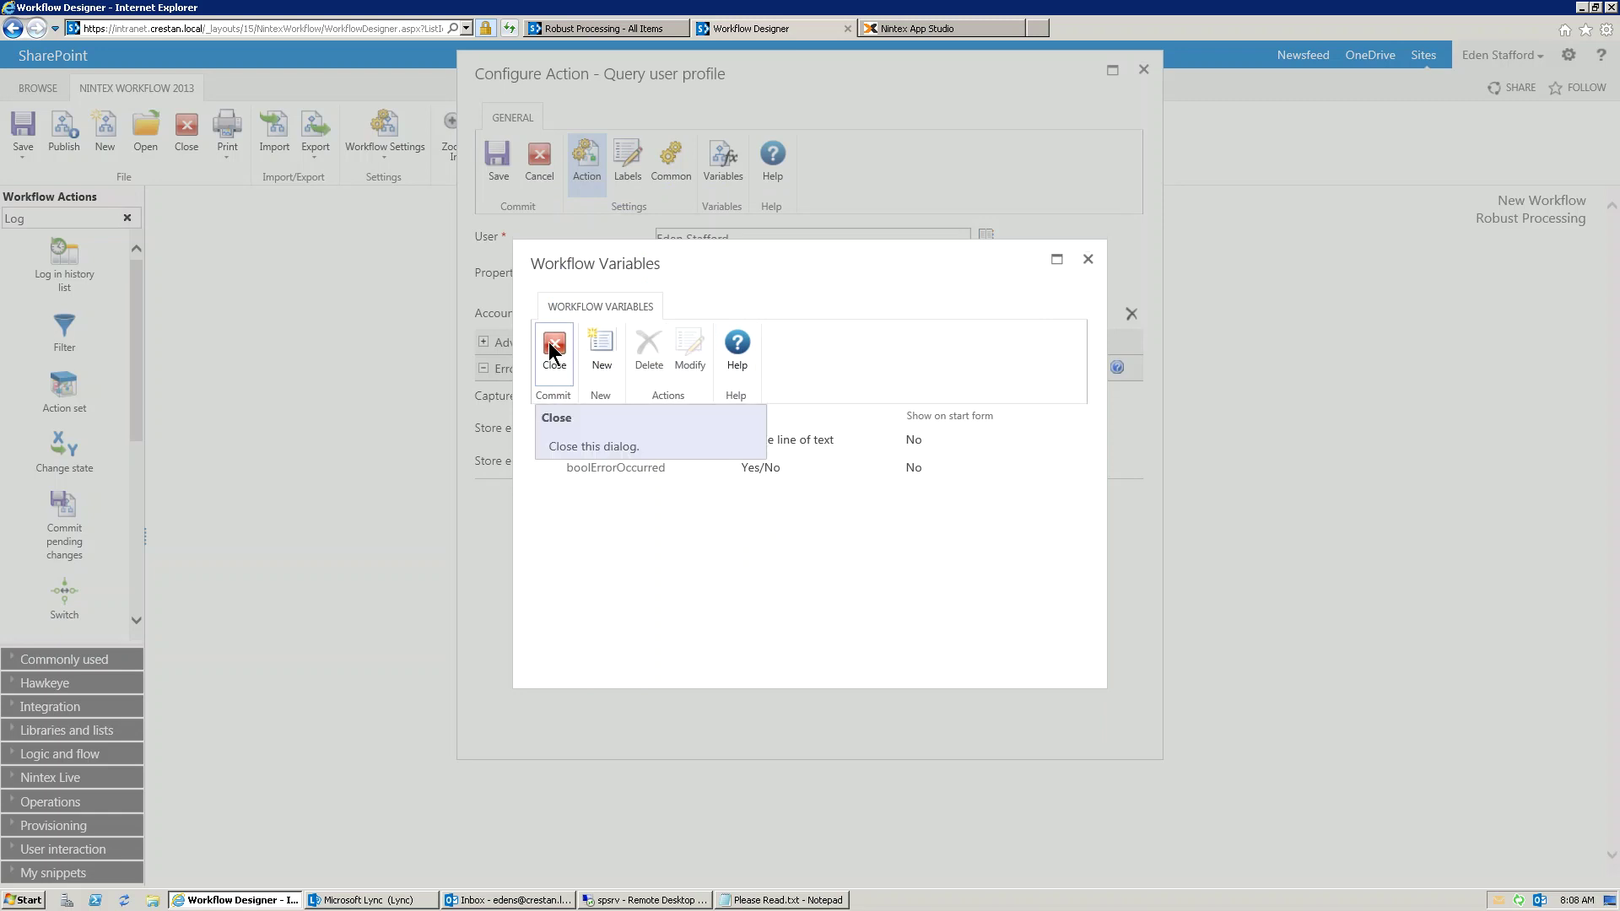
{"action": "left_click", "coordinate": [550, 353]}
{"action": "left_click", "coordinate": [675, 427]}
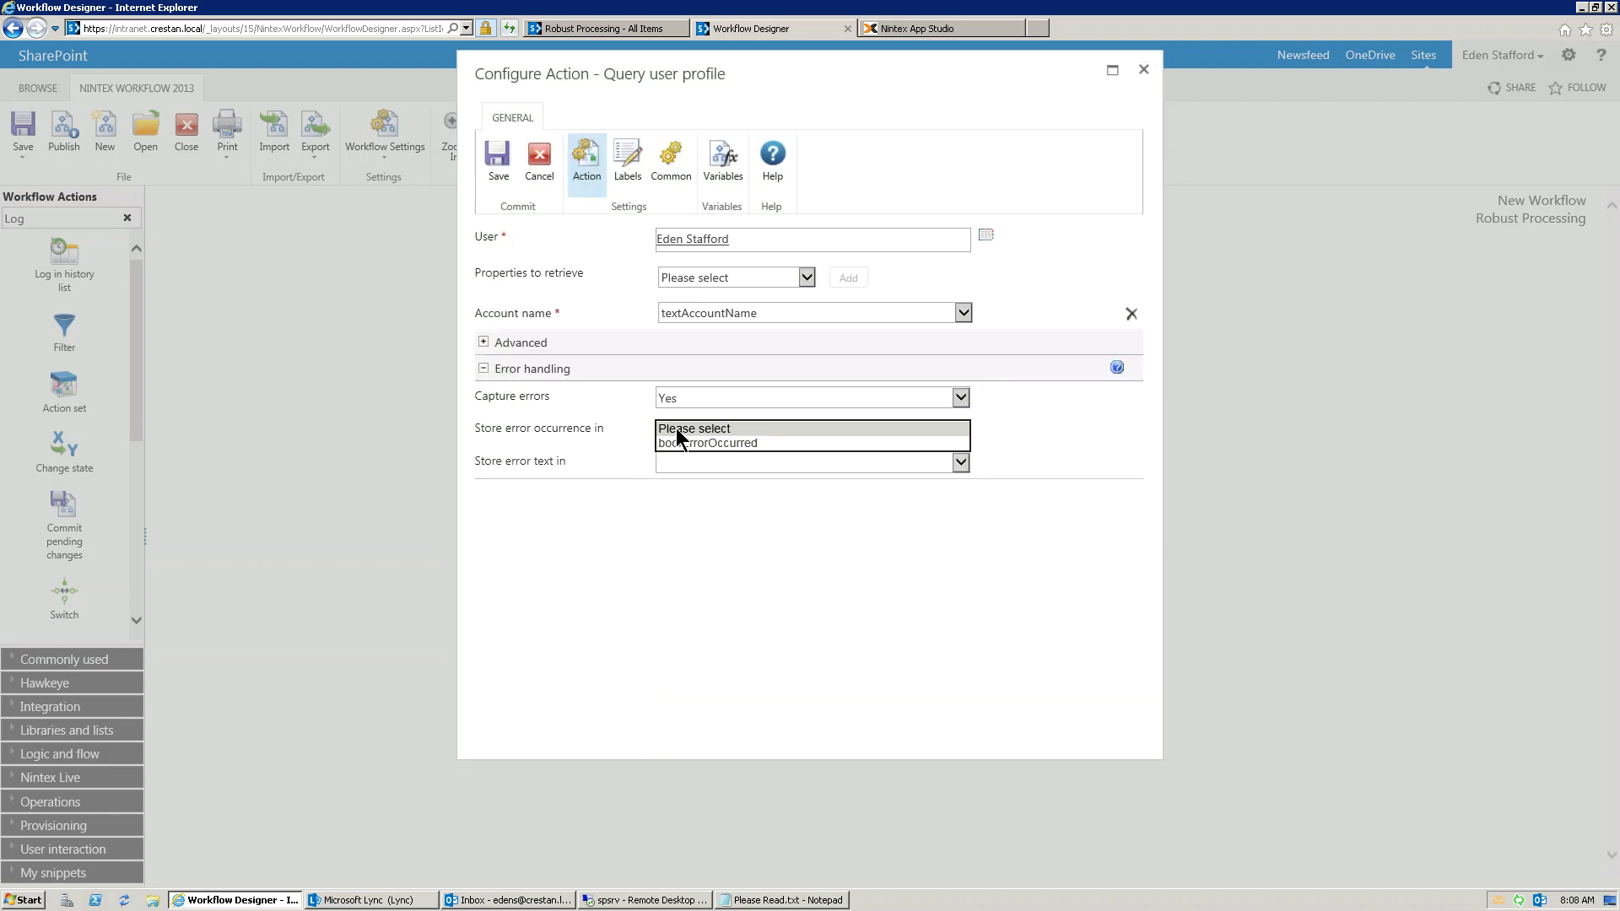
{"action": "left_click", "coordinate": [681, 443]}
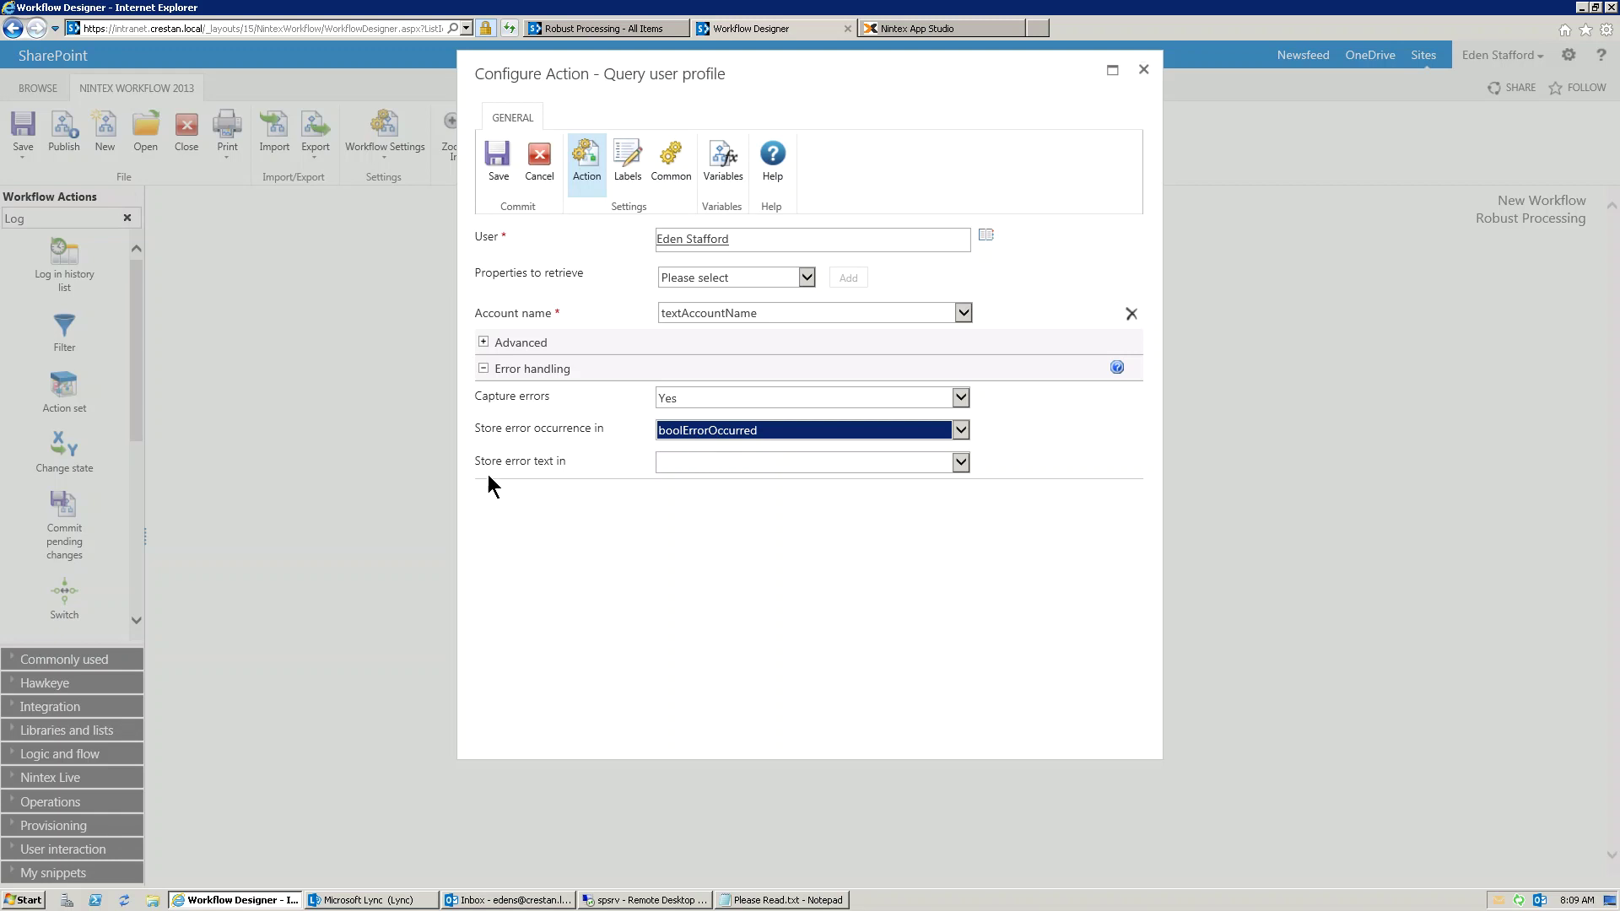
- Create a new single line of text workflow variable named textErrorMessage
{"action": "left_click_drag", "start_coordinate": [574, 460], "coordinate": [479, 468]}
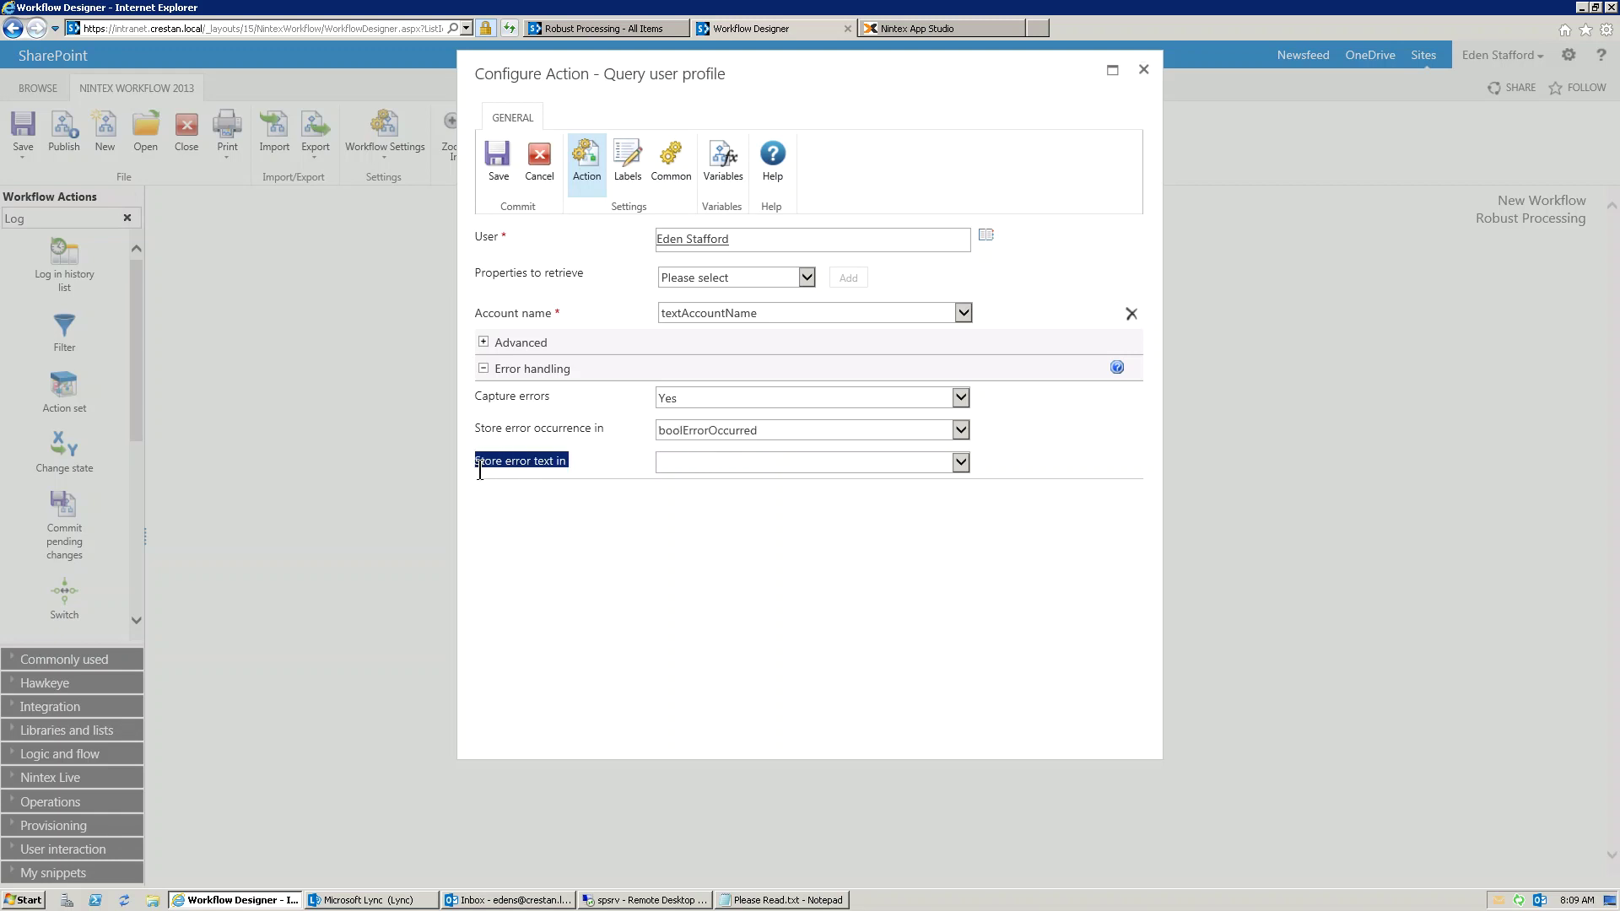
{"action": "left_click", "coordinate": [721, 163]}
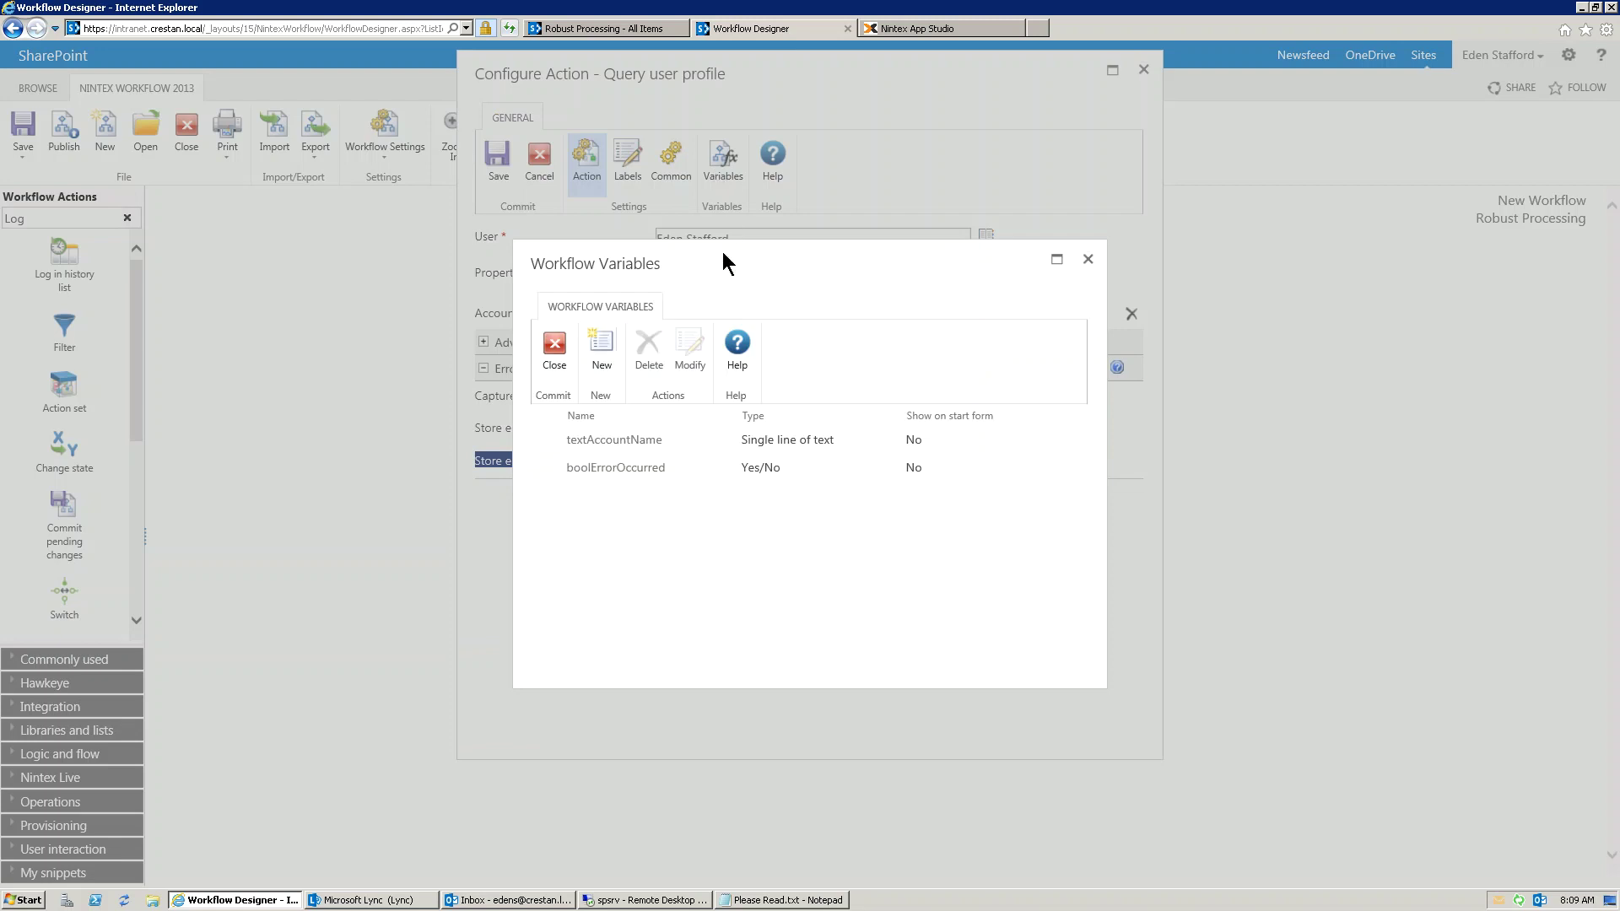
{"action": "left_click", "coordinate": [600, 344]}
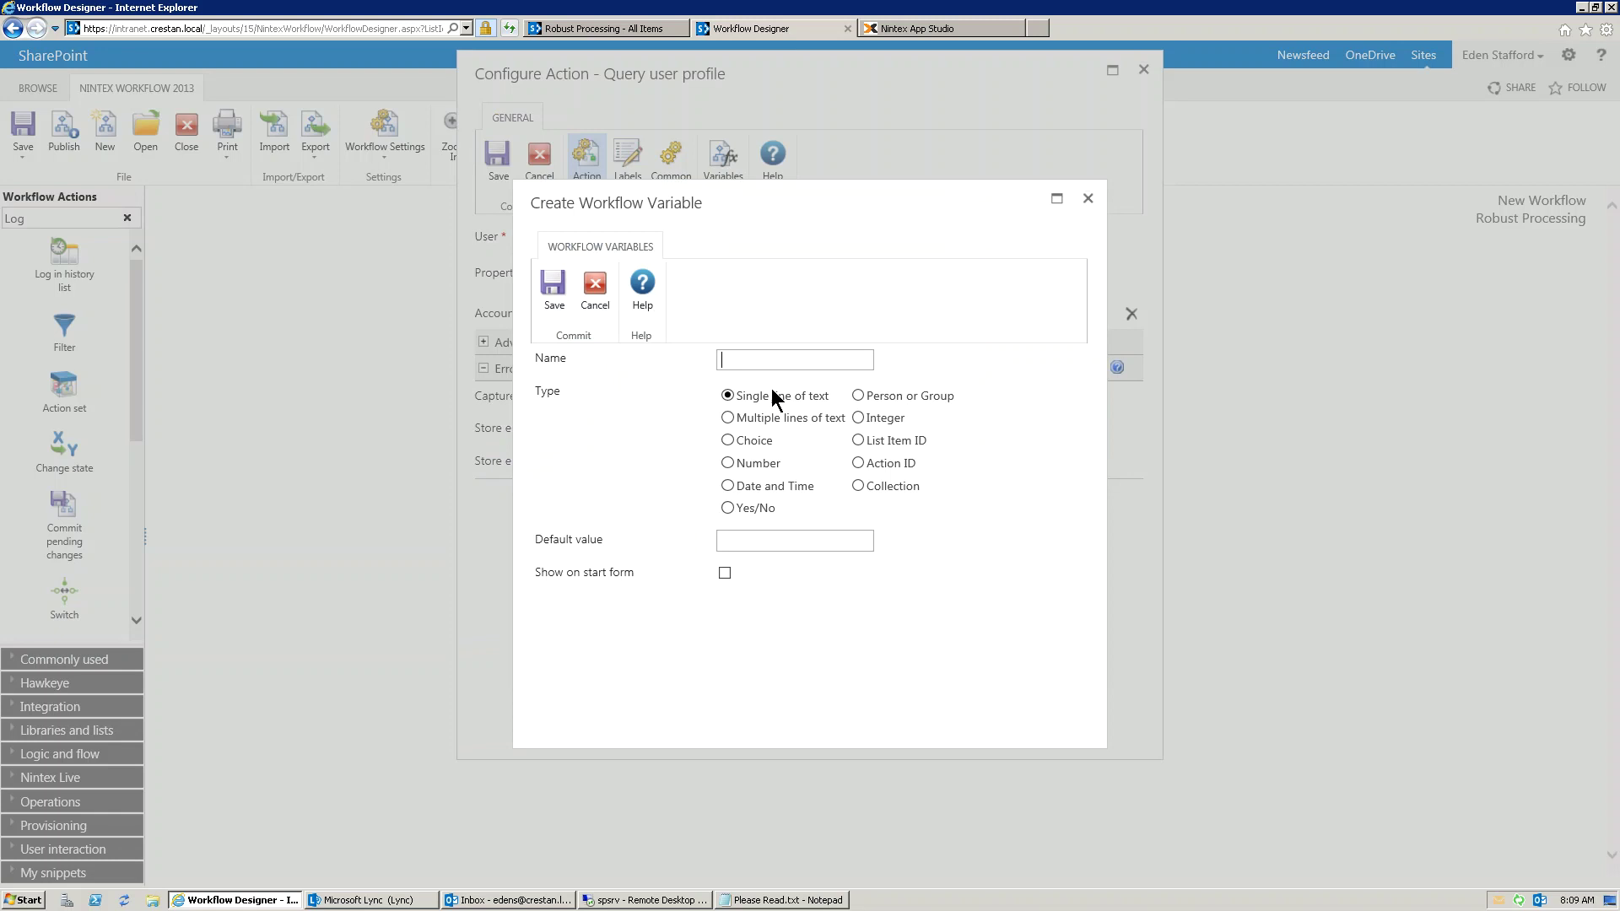
{"action": "type", "text": "textErrorMessage"}
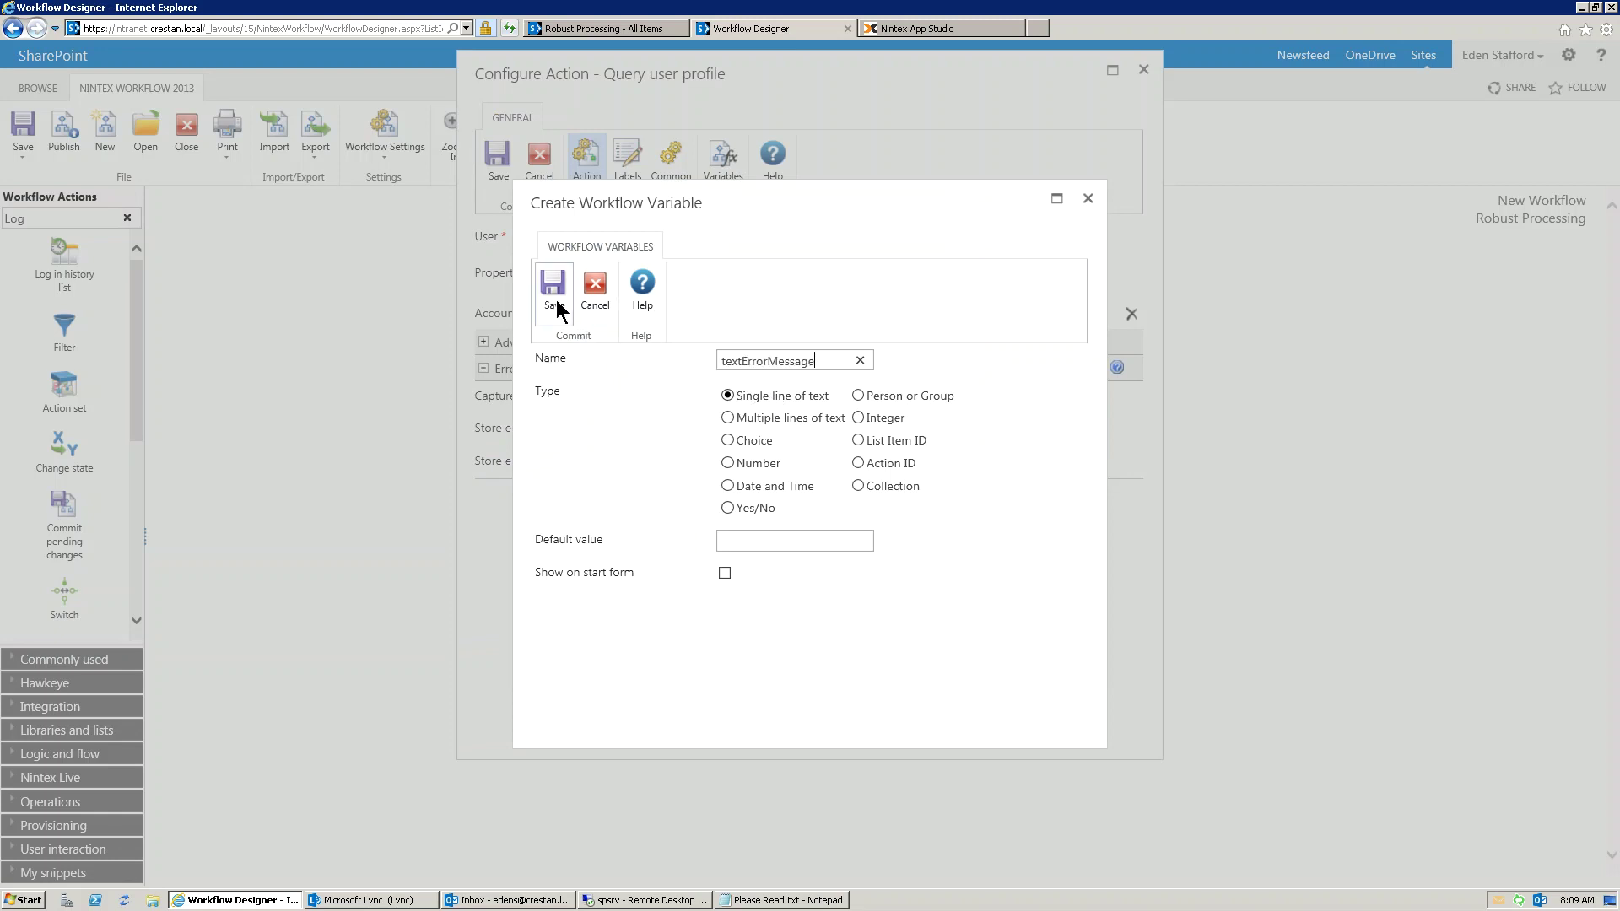
{"action": "left_click", "coordinate": [553, 303]}
{"action": "left_click", "coordinate": [556, 359]}
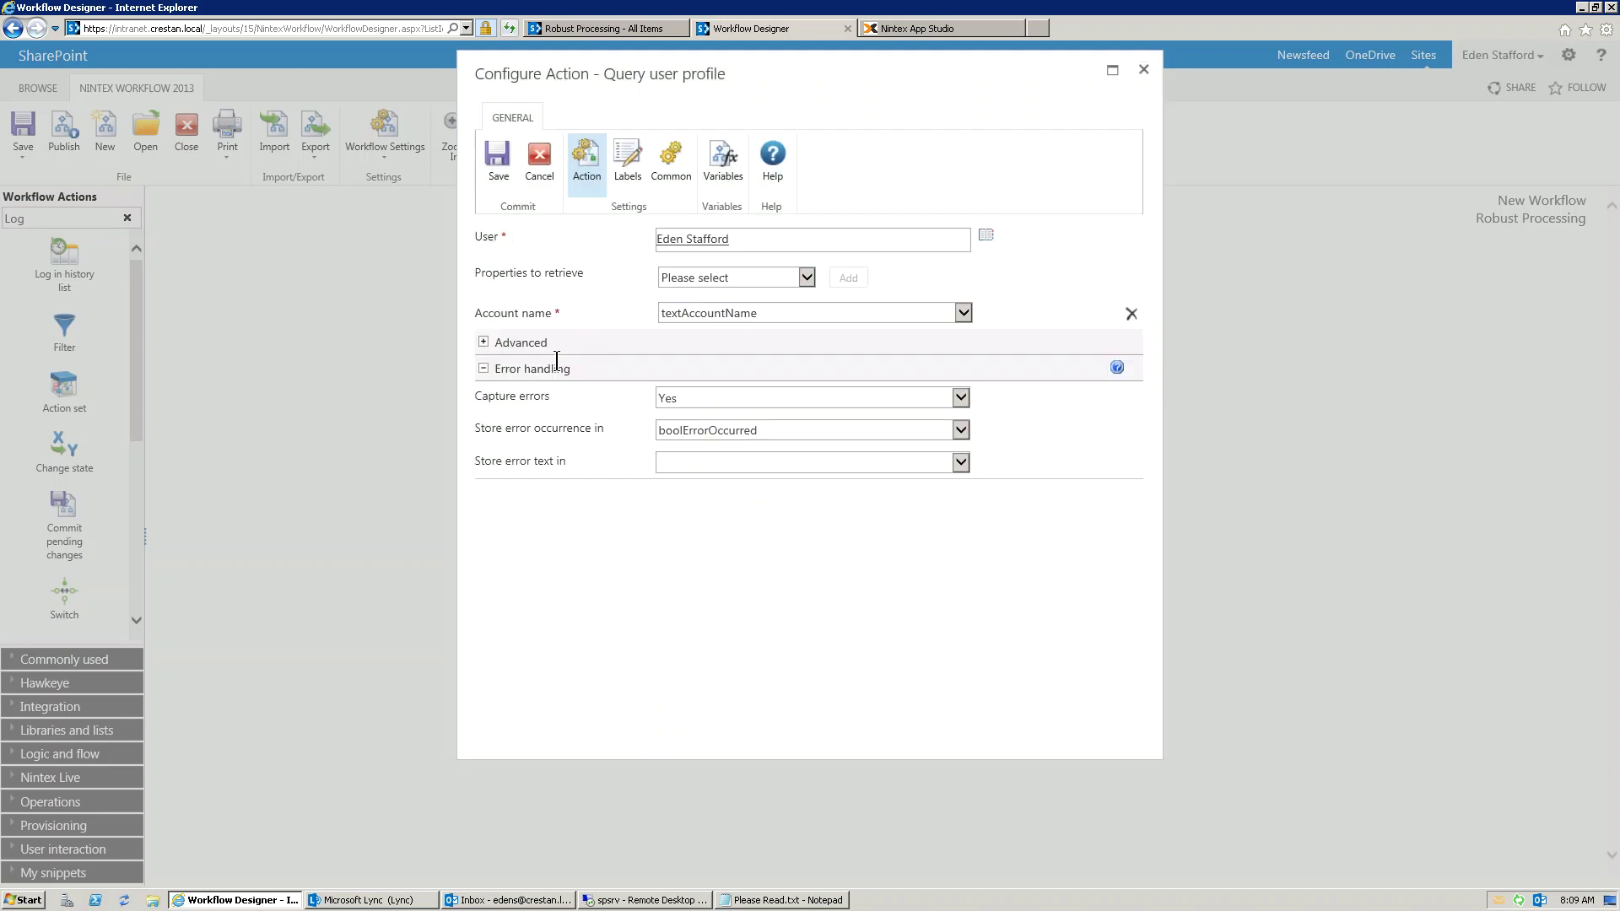
- Store the error text in textErrorMessage and save the Query user profile settings
{"action": "left_click", "coordinate": [757, 461]}
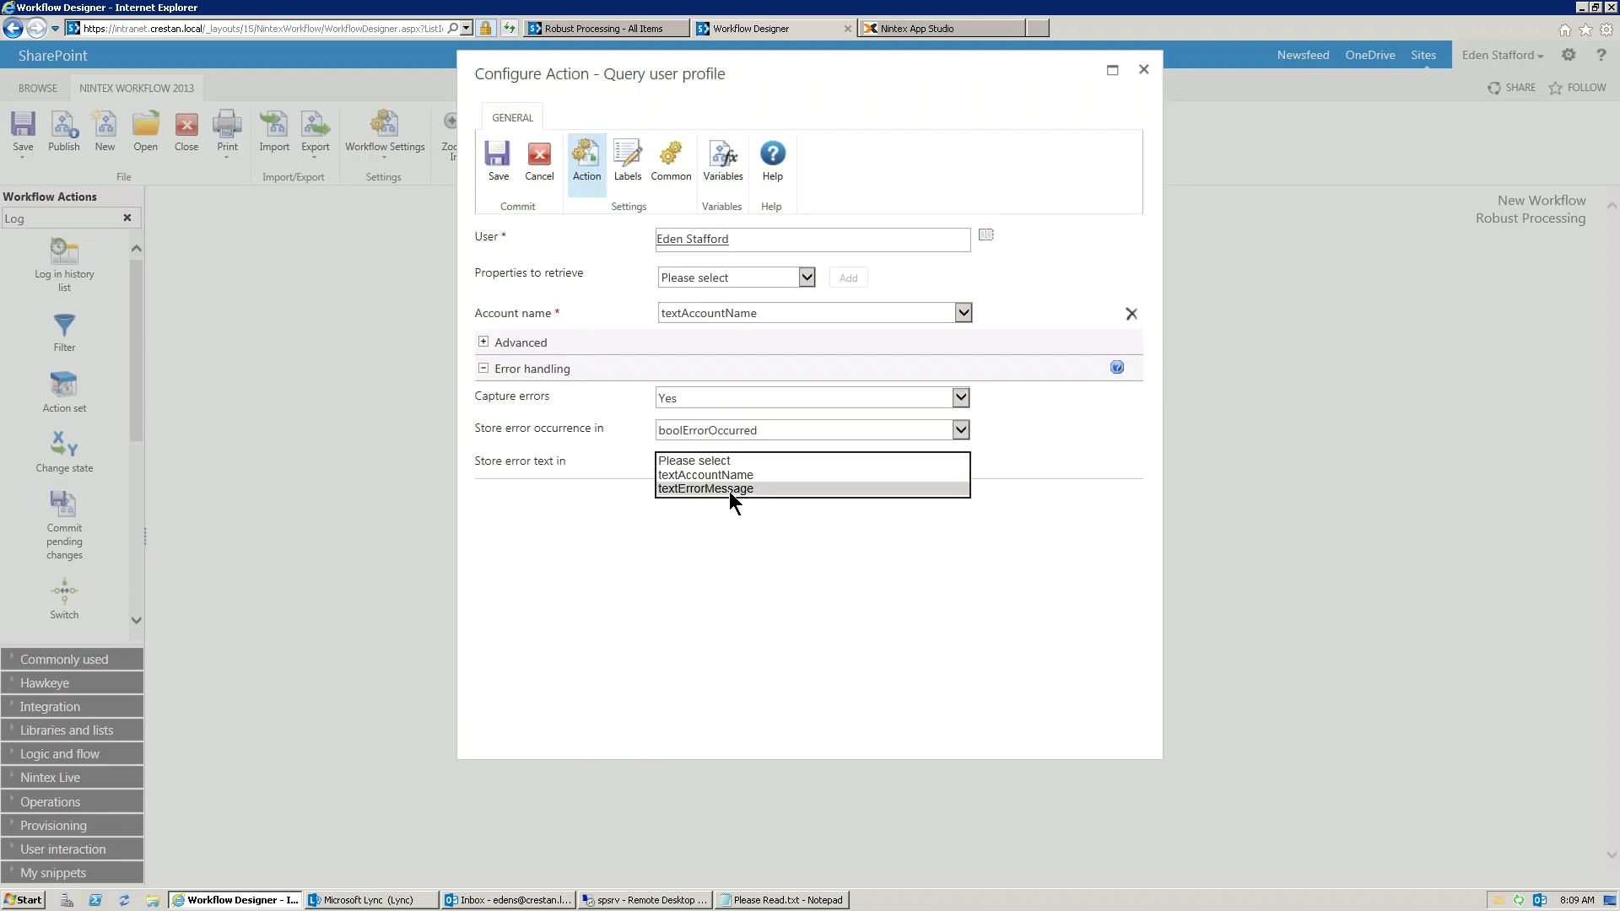
{"action": "left_click", "coordinate": [729, 490]}
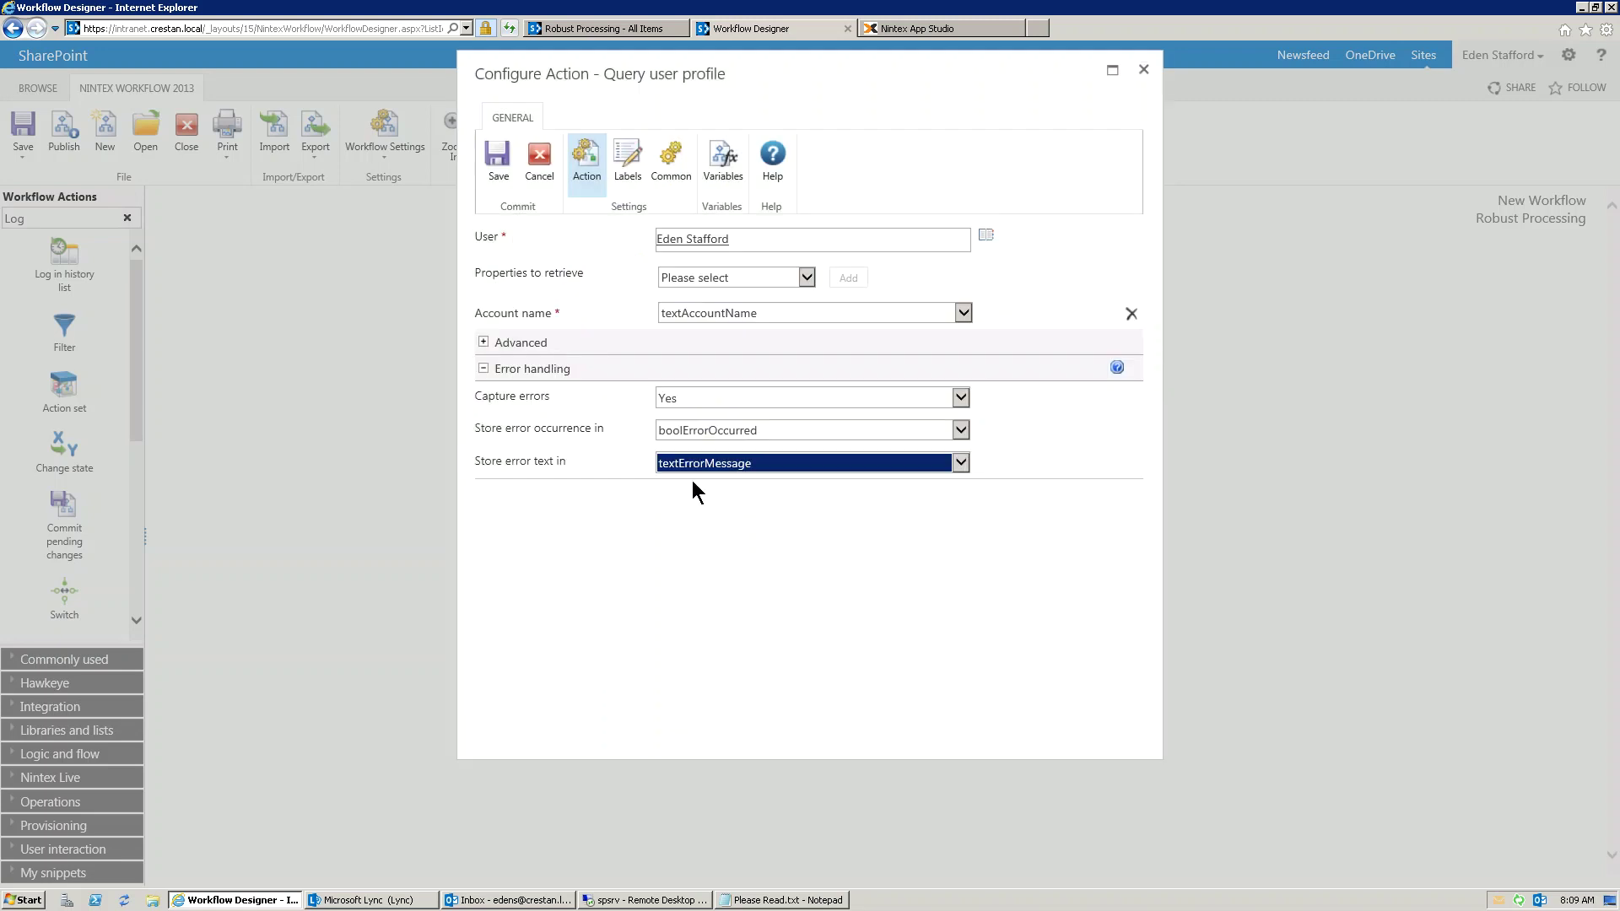
{"action": "left_click", "coordinate": [492, 173]}
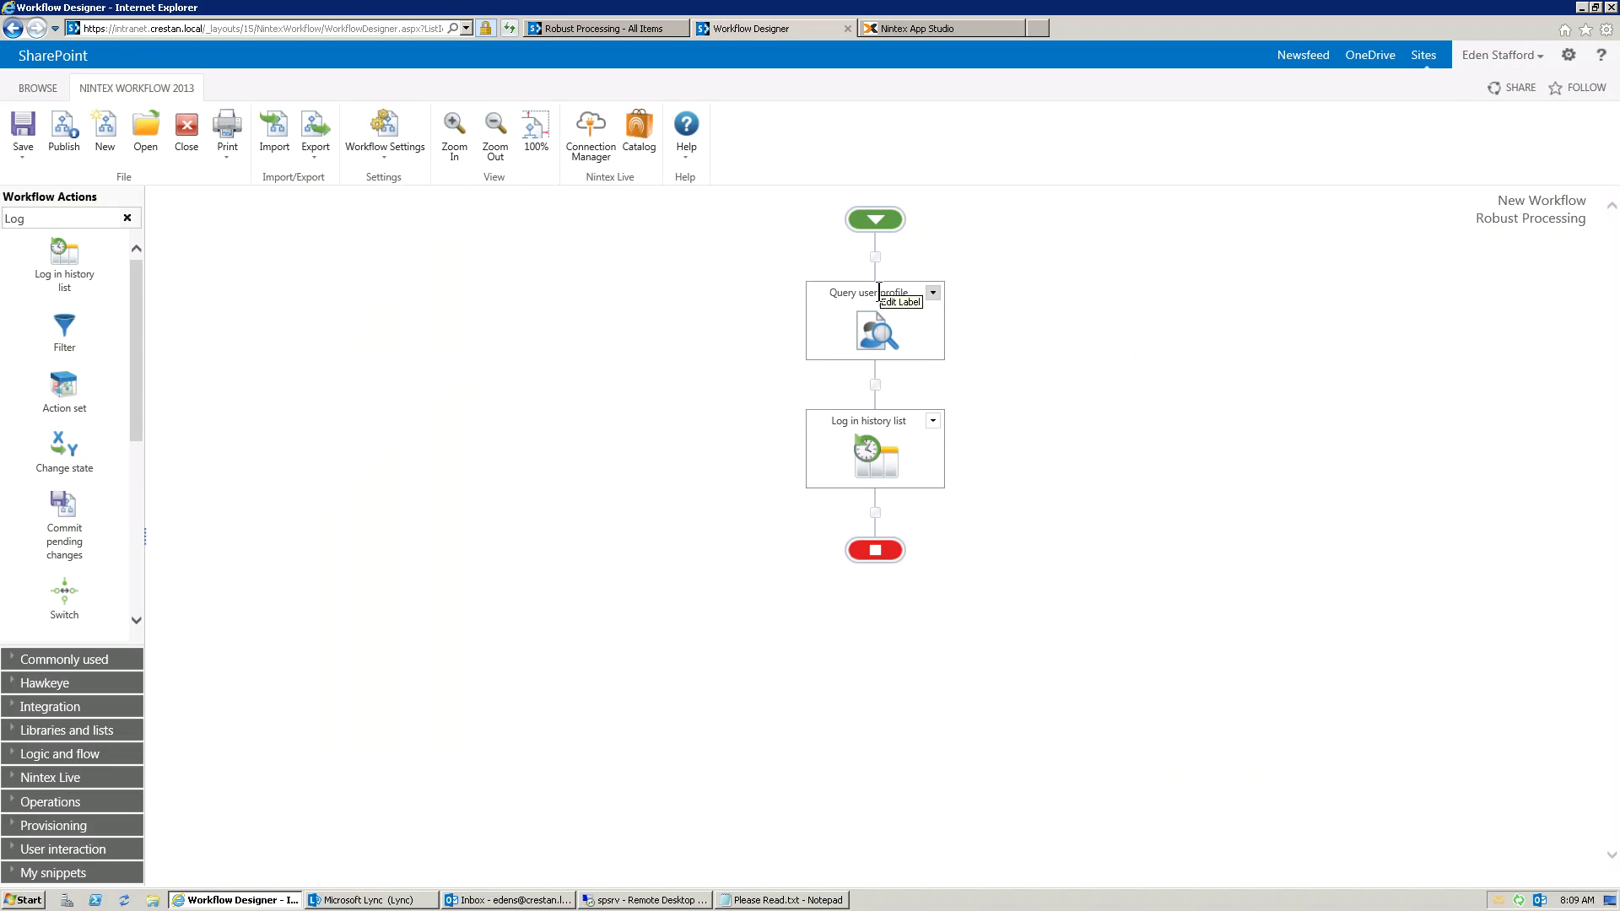
- Search the actions for 'loop' and place a Loop action above Query user profile
{"action": "mouse_move", "coordinate": [873, 325]}
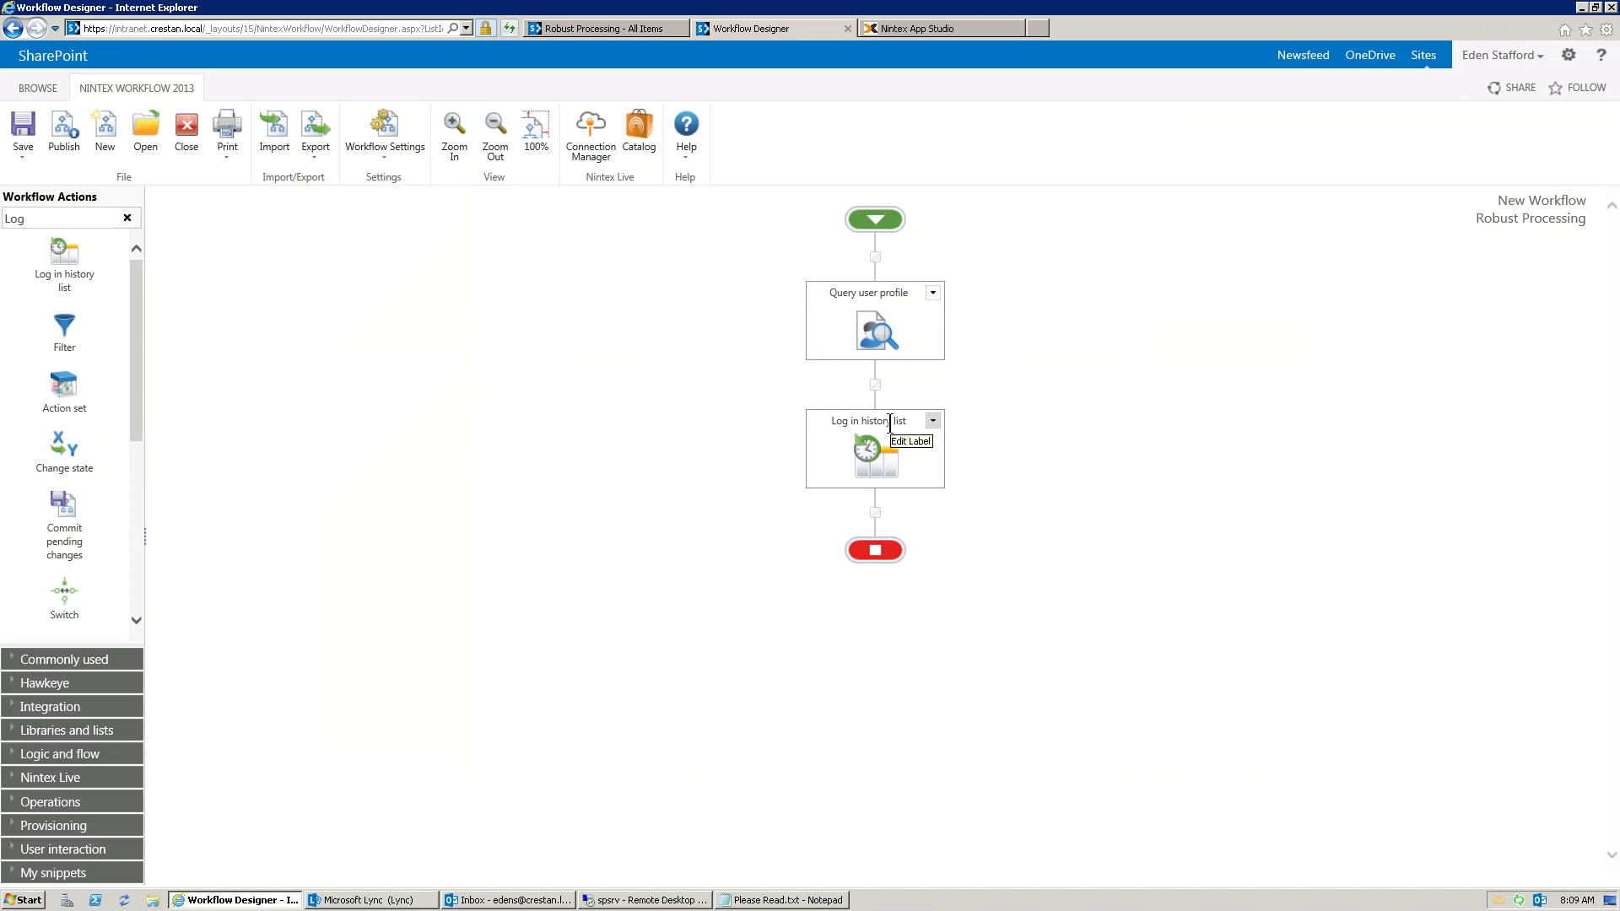
{"action": "mouse_move", "coordinate": [873, 457]}
{"action": "left_click_drag", "start_coordinate": [59, 218], "coordinate": [7, 242]}
{"action": "key", "text": "BackSpace"}
{"action": "type", "text": "loop"}
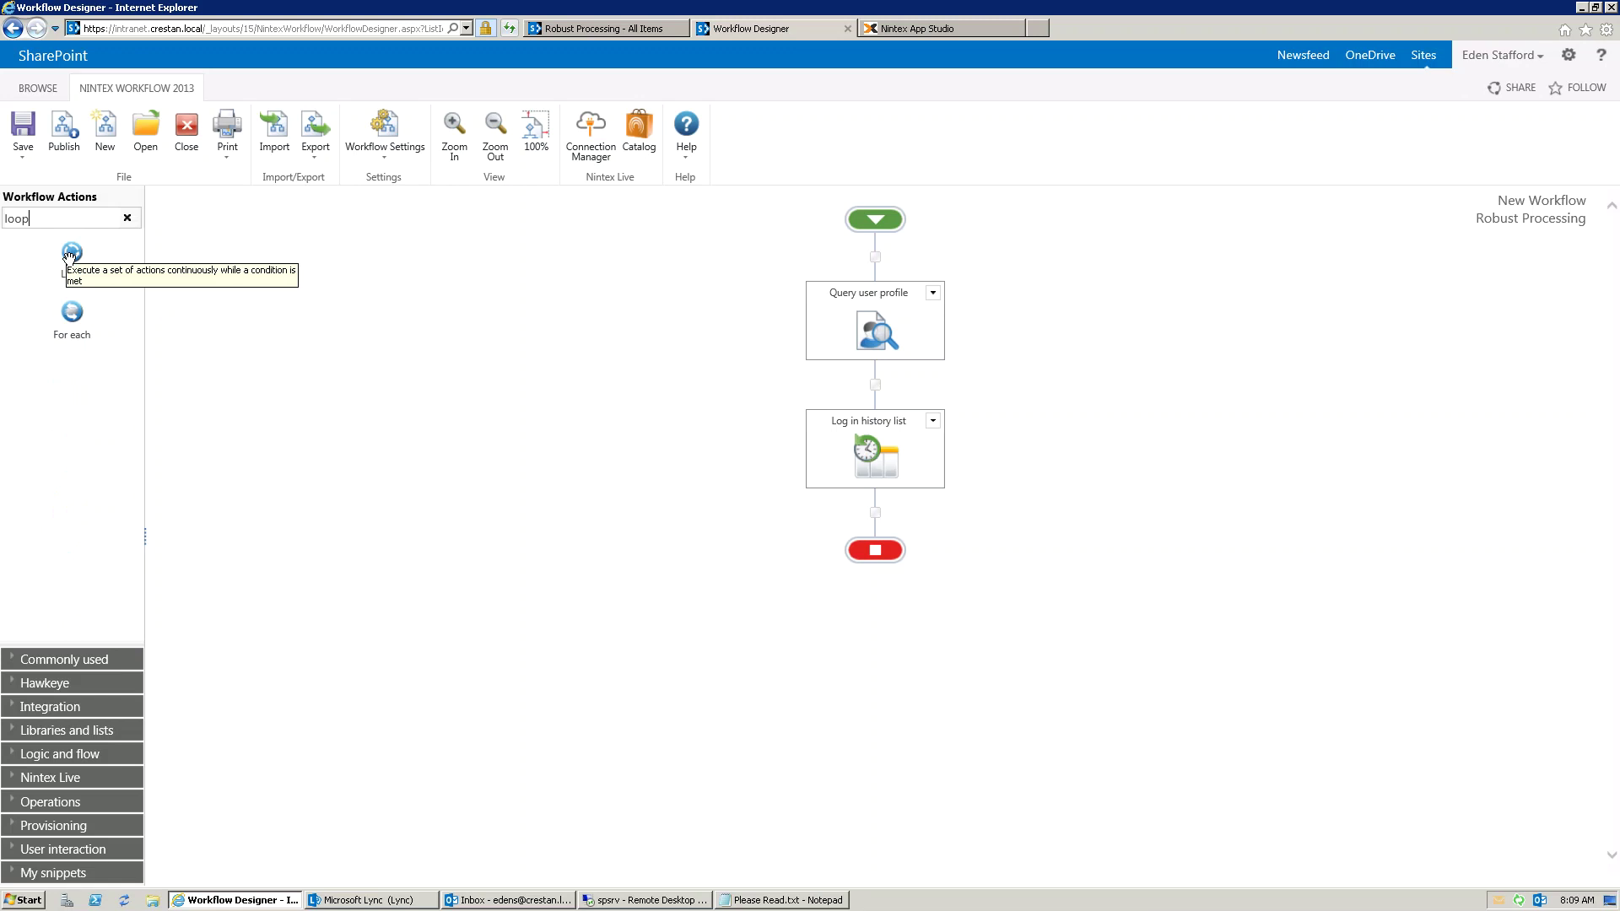
{"action": "left_click_drag", "start_coordinate": [70, 256], "coordinate": [650, 271]}
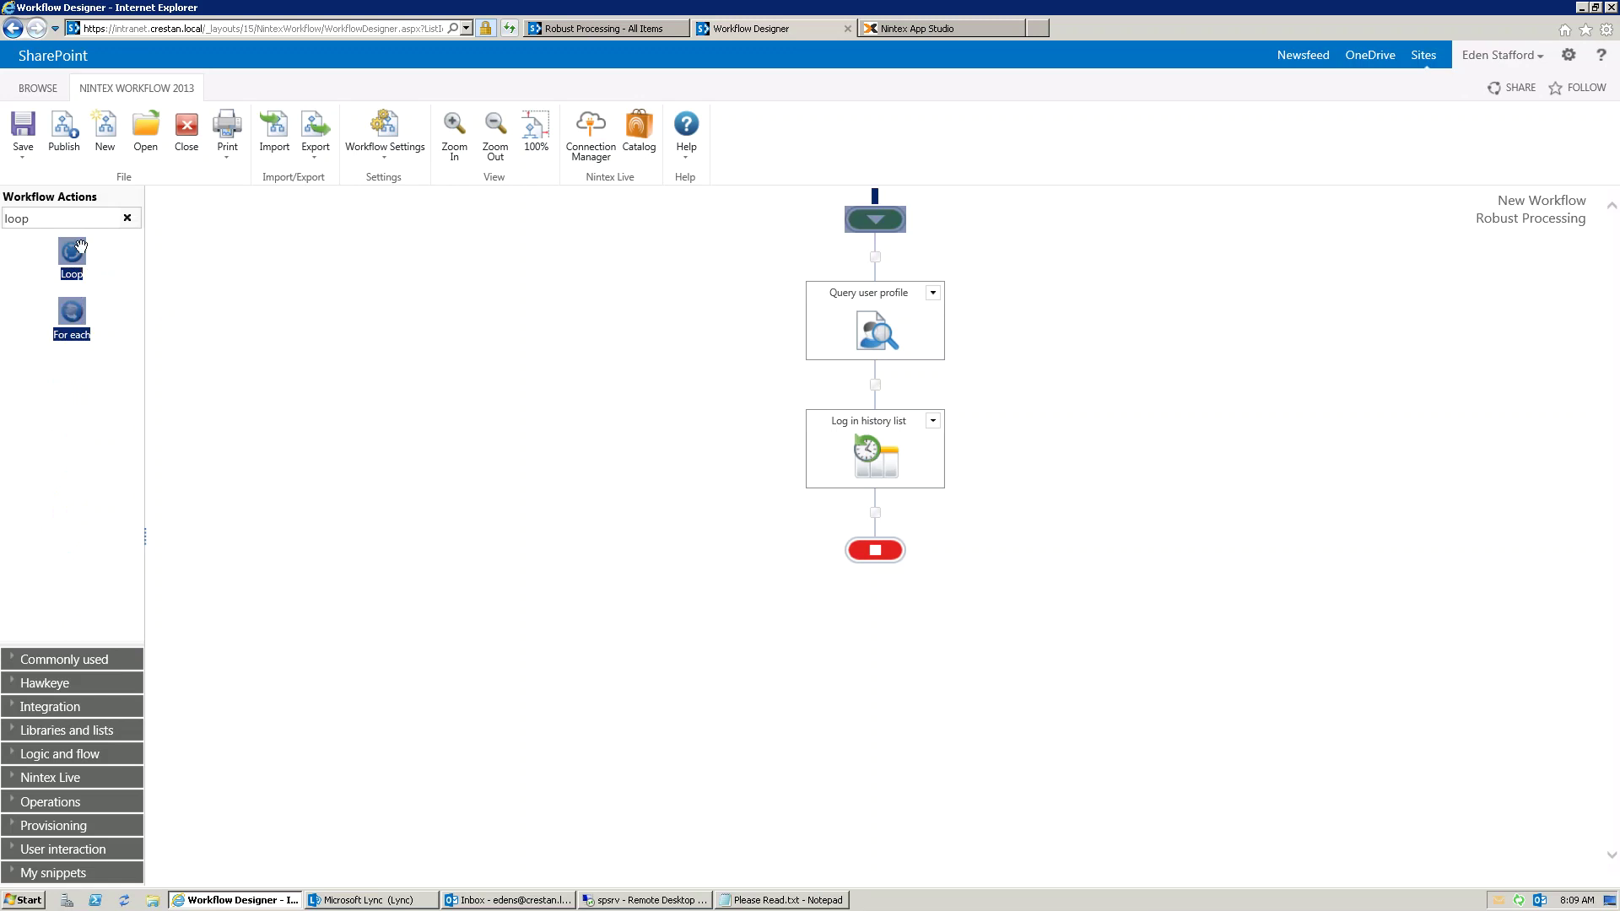
{"action": "left_click_drag", "start_coordinate": [80, 246], "coordinate": [875, 256]}
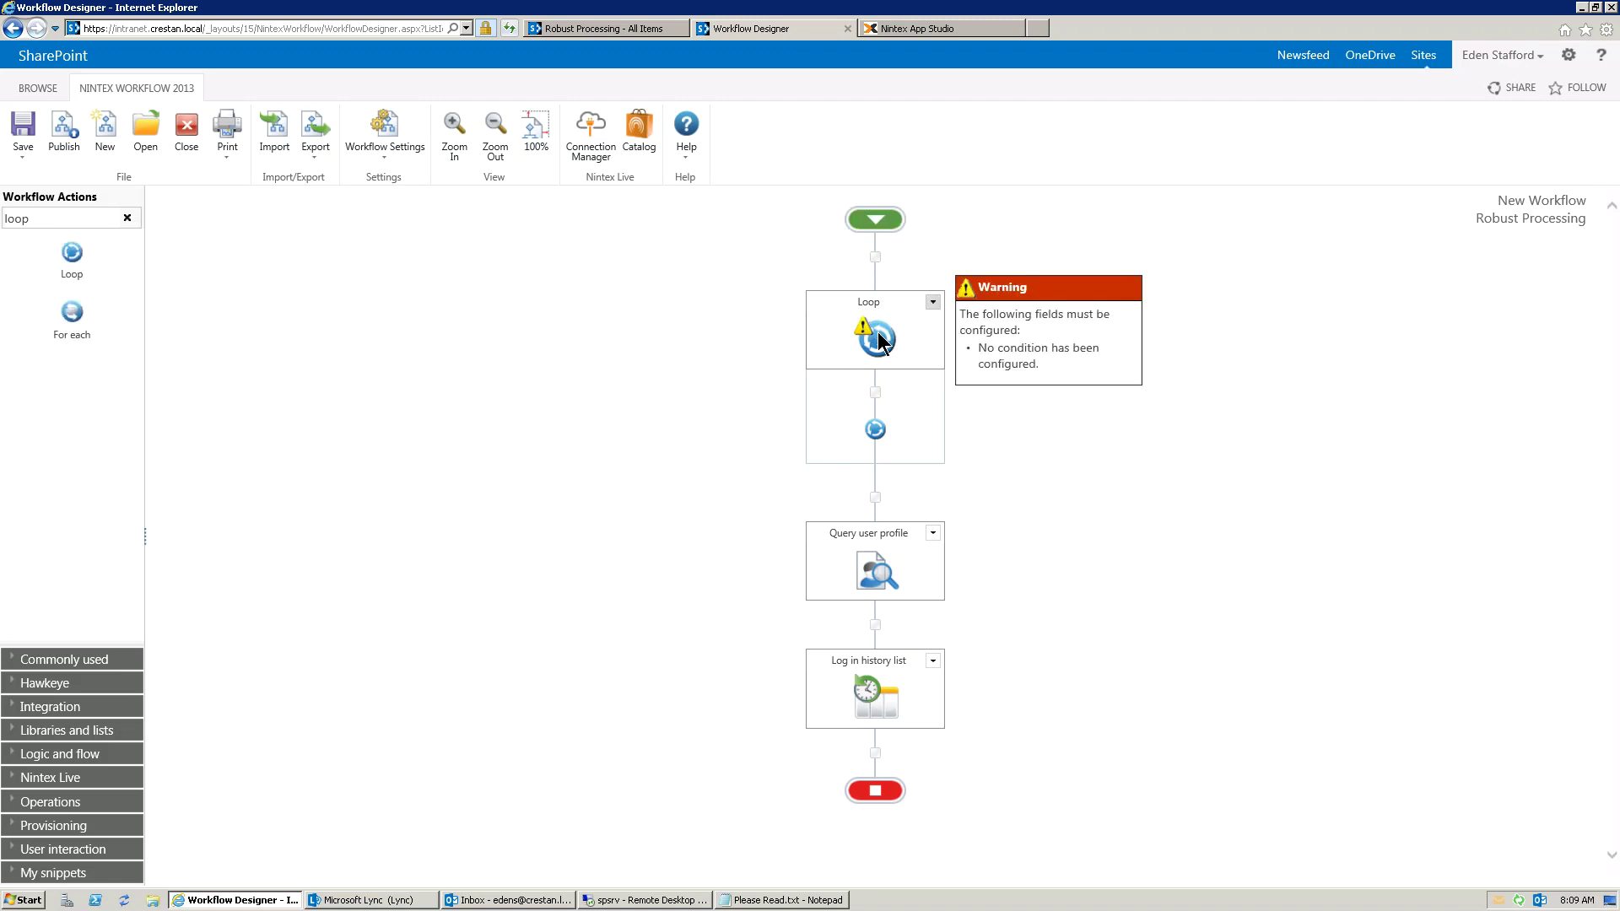
- Set the Loop condition to Workflow Data boolErrorOccurred equals Yes and save
{"action": "double_click", "coordinate": [879, 334]}
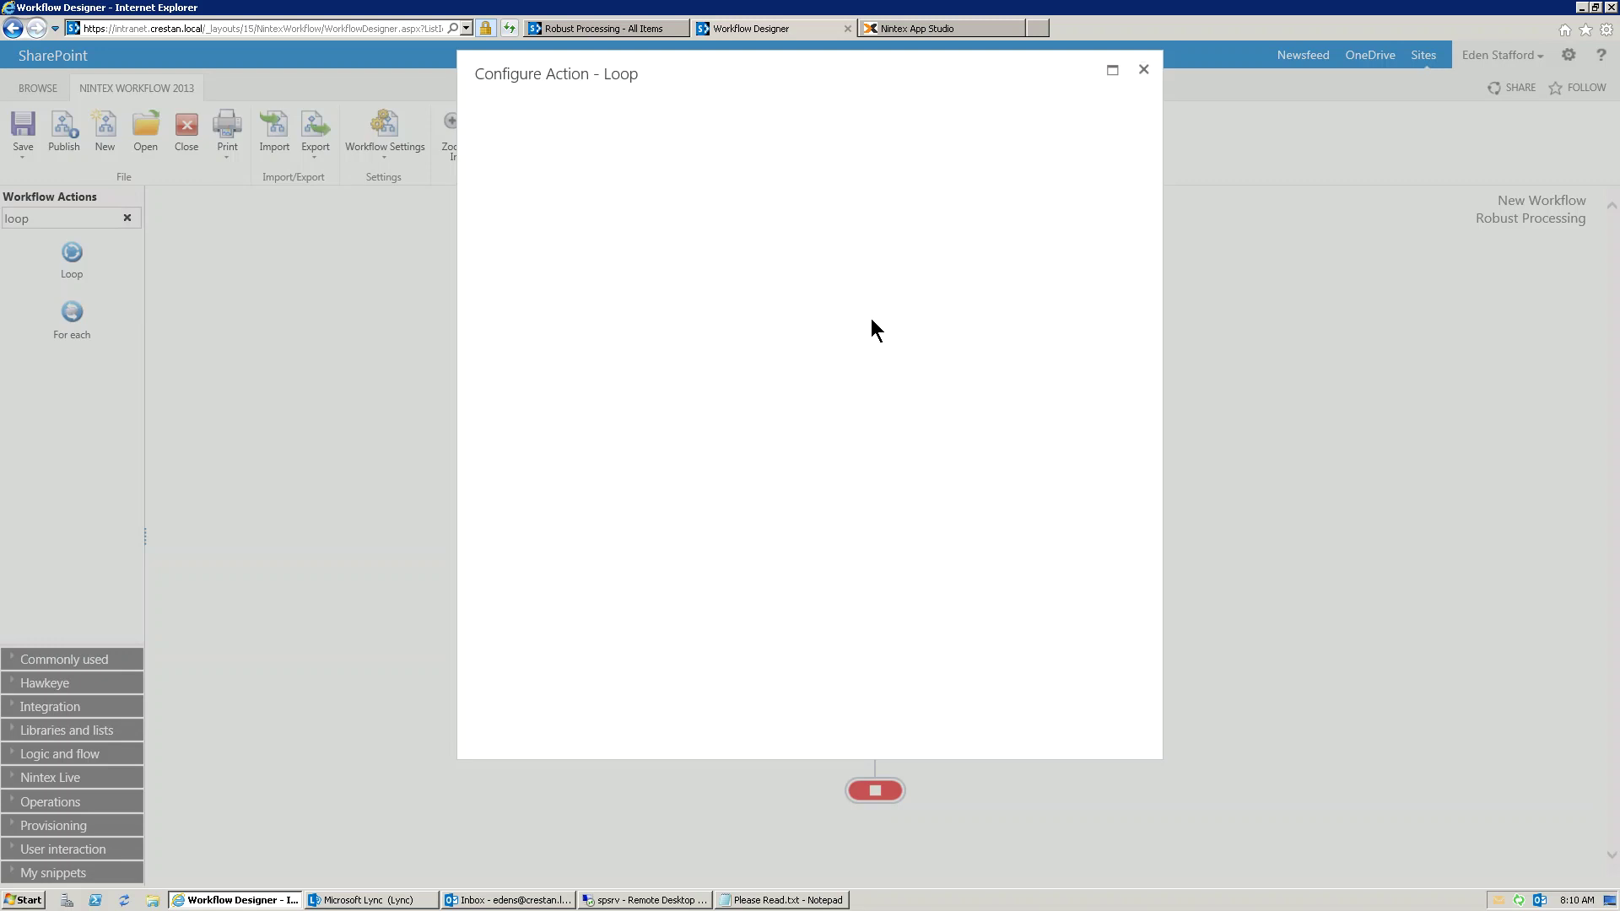
{"action": "left_click", "coordinate": [1143, 69]}
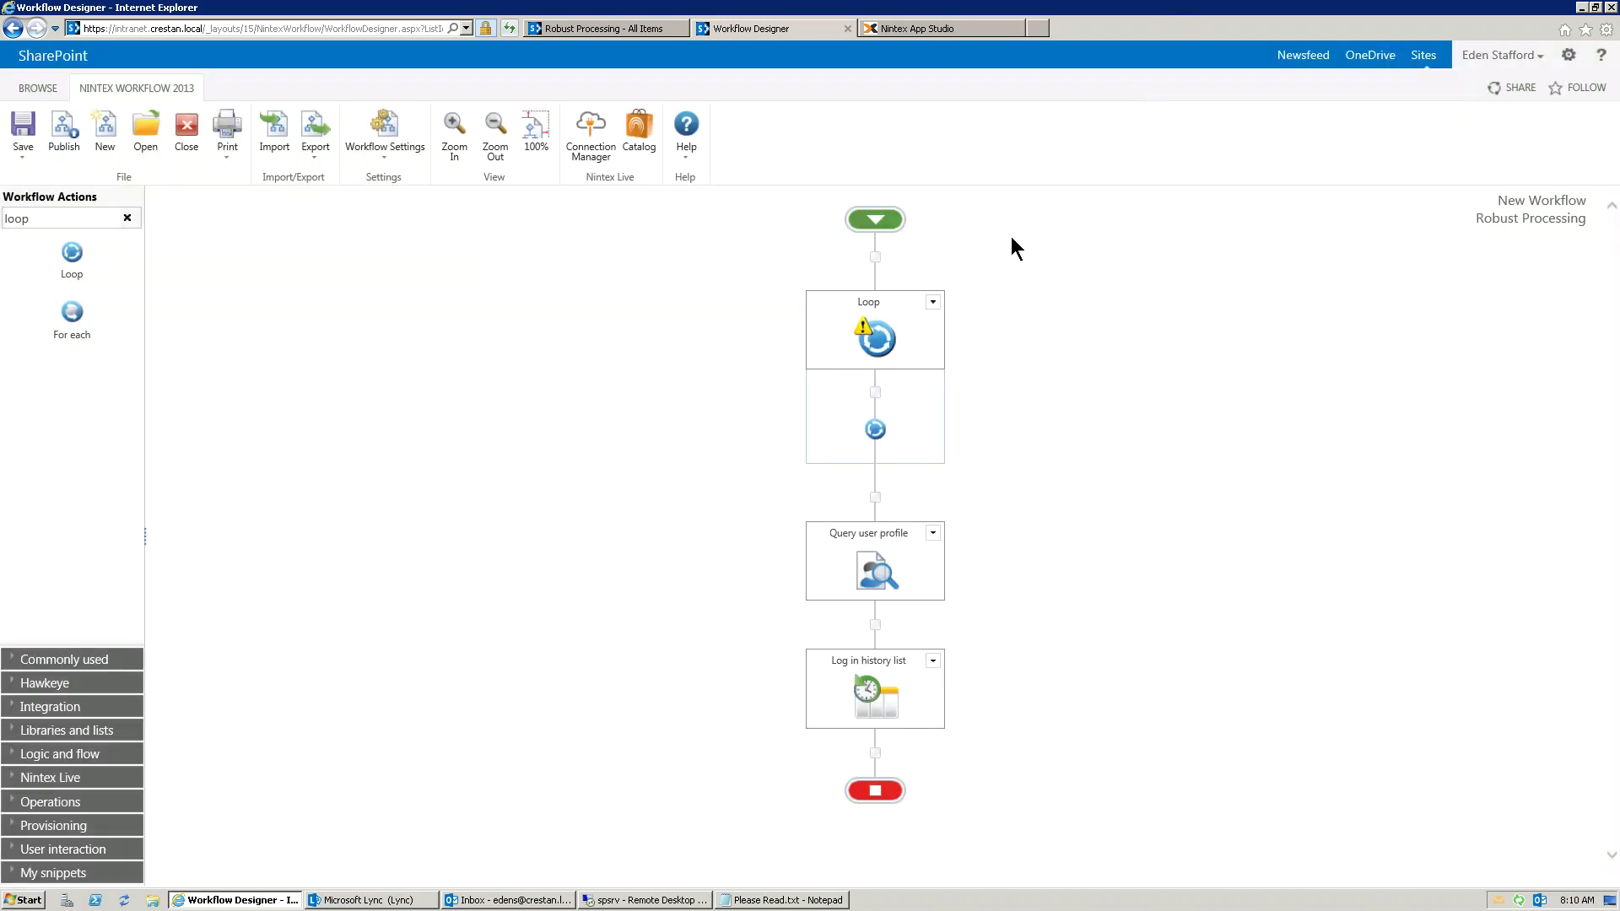
{"action": "double_click", "coordinate": [879, 331]}
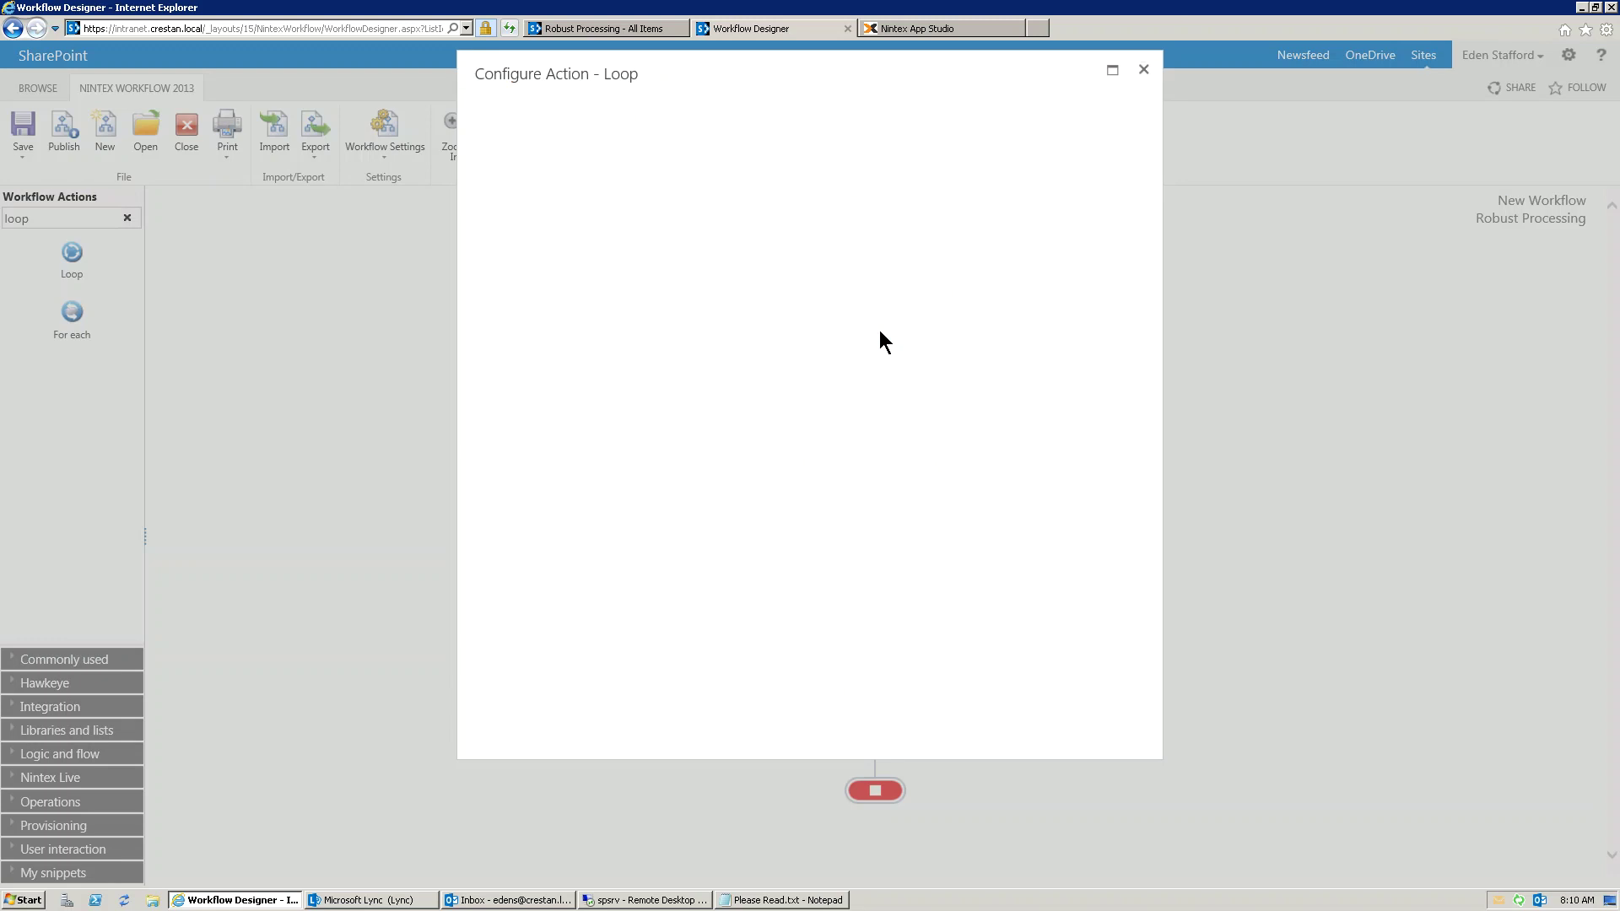
{"action": "left_click", "coordinate": [697, 241]}
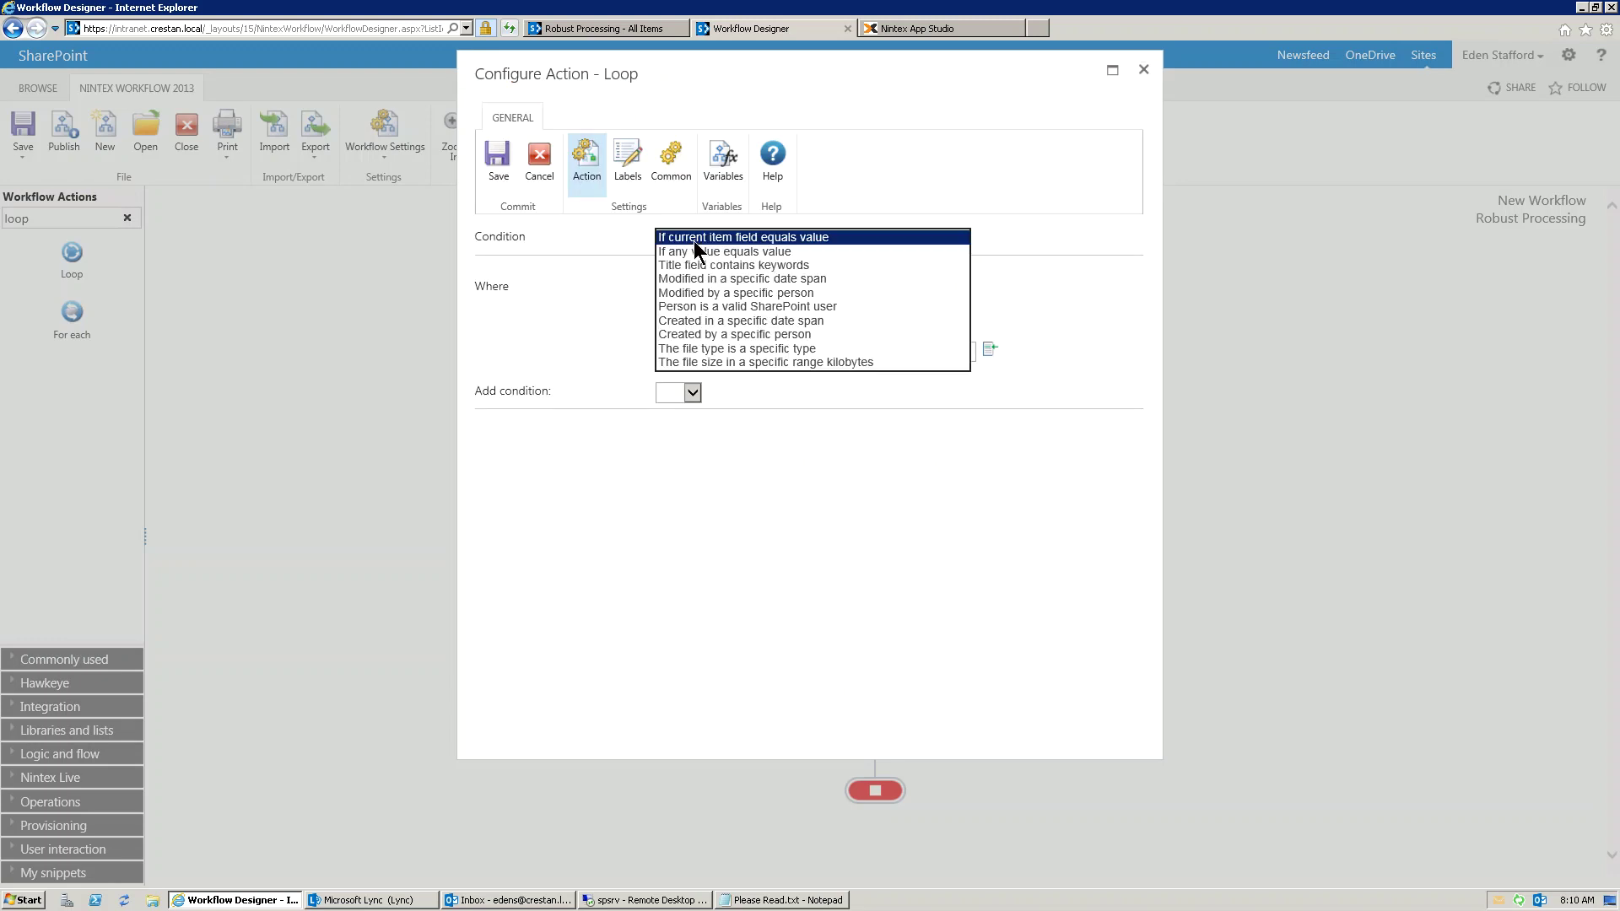
{"action": "left_click", "coordinate": [692, 250]}
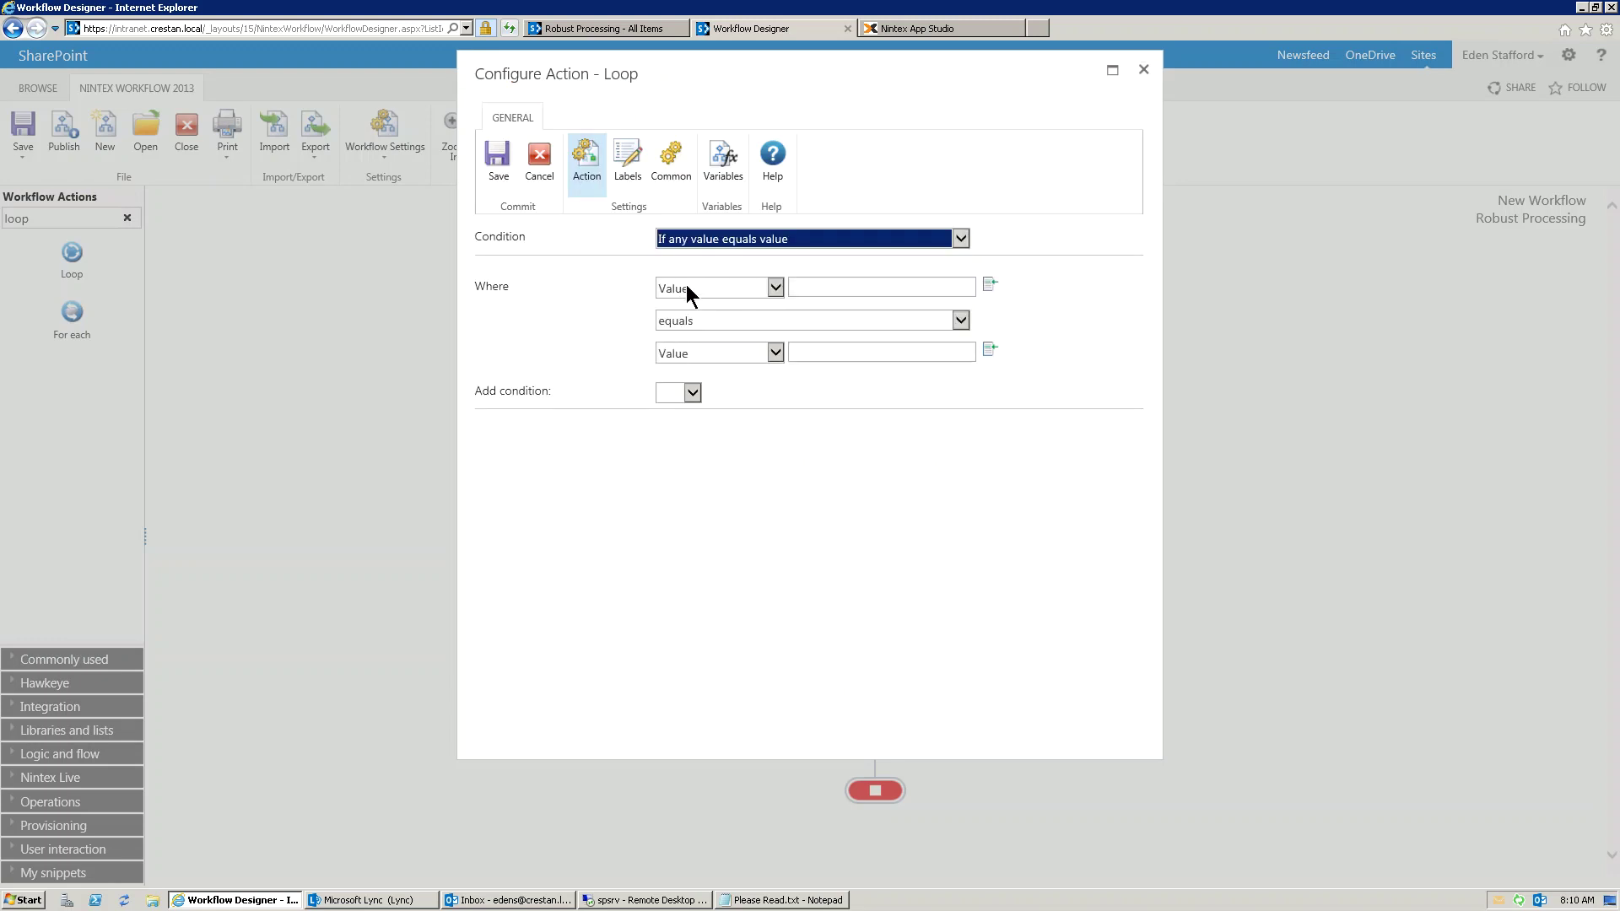
{"action": "left_click", "coordinate": [687, 287]}
{"action": "left_click", "coordinate": [702, 300]}
{"action": "left_click", "coordinate": [808, 286]}
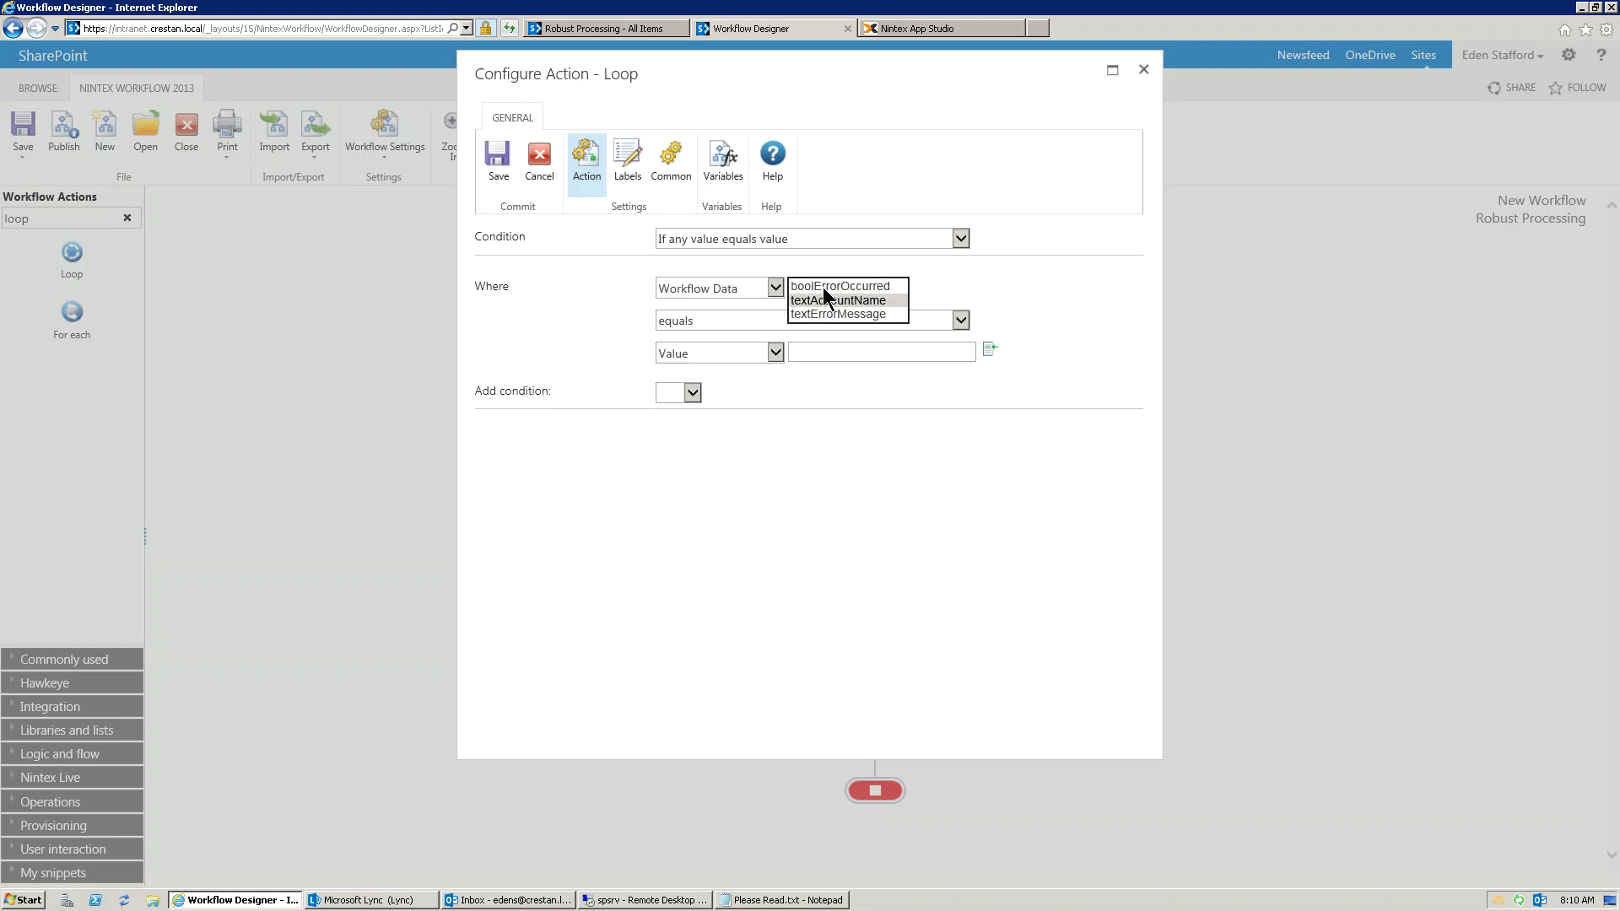
{"action": "left_click", "coordinate": [823, 285]}
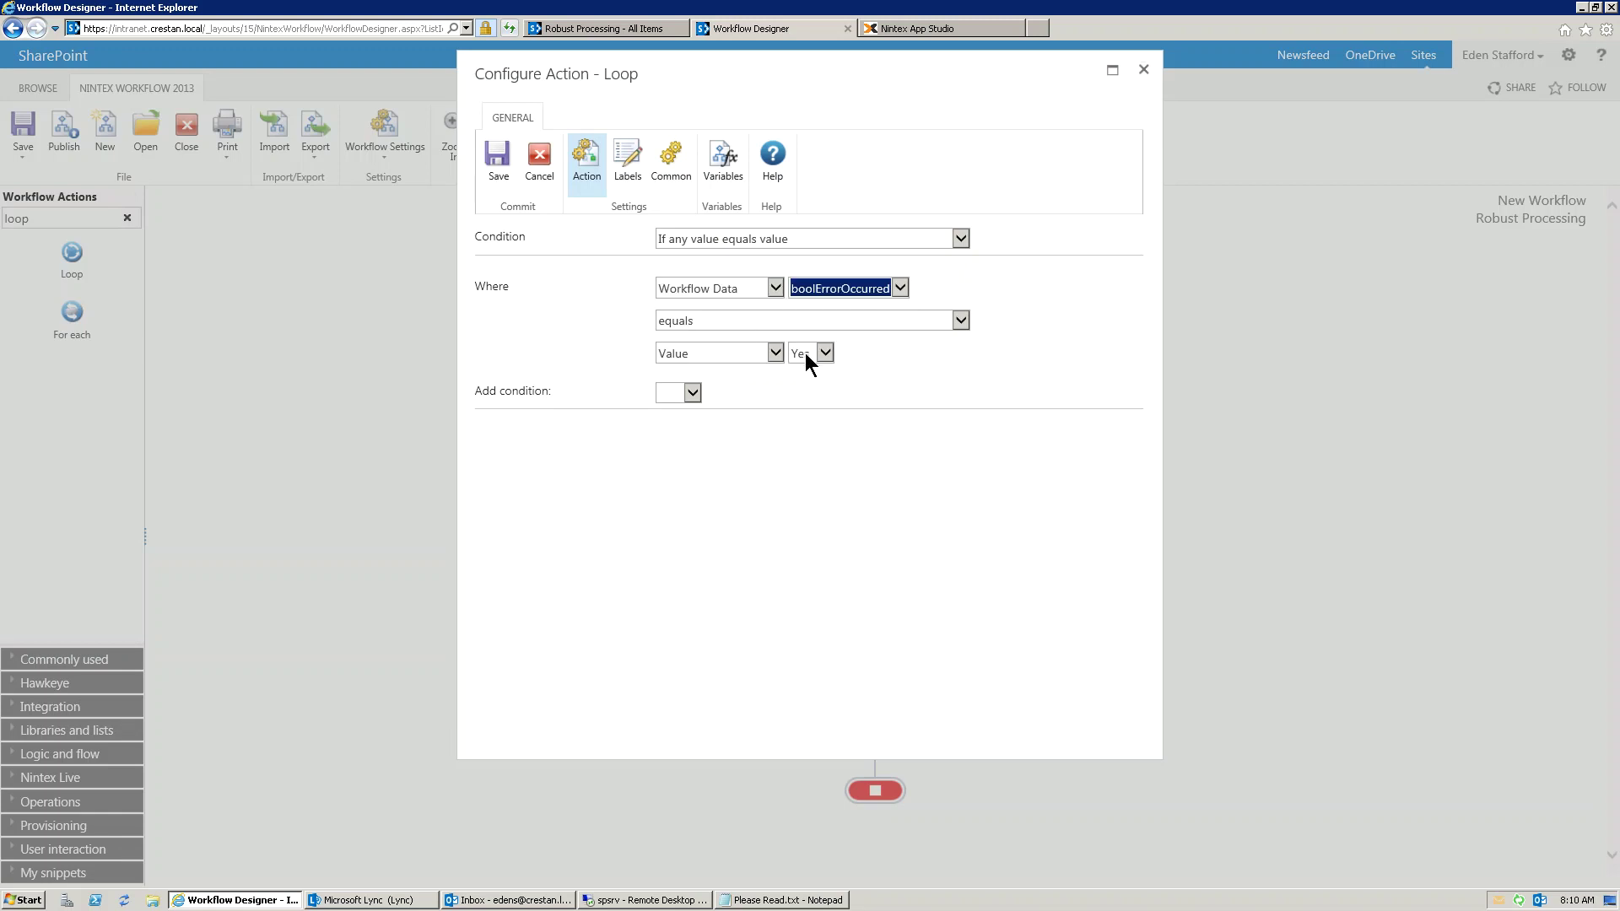
{"action": "left_click", "coordinate": [500, 168]}
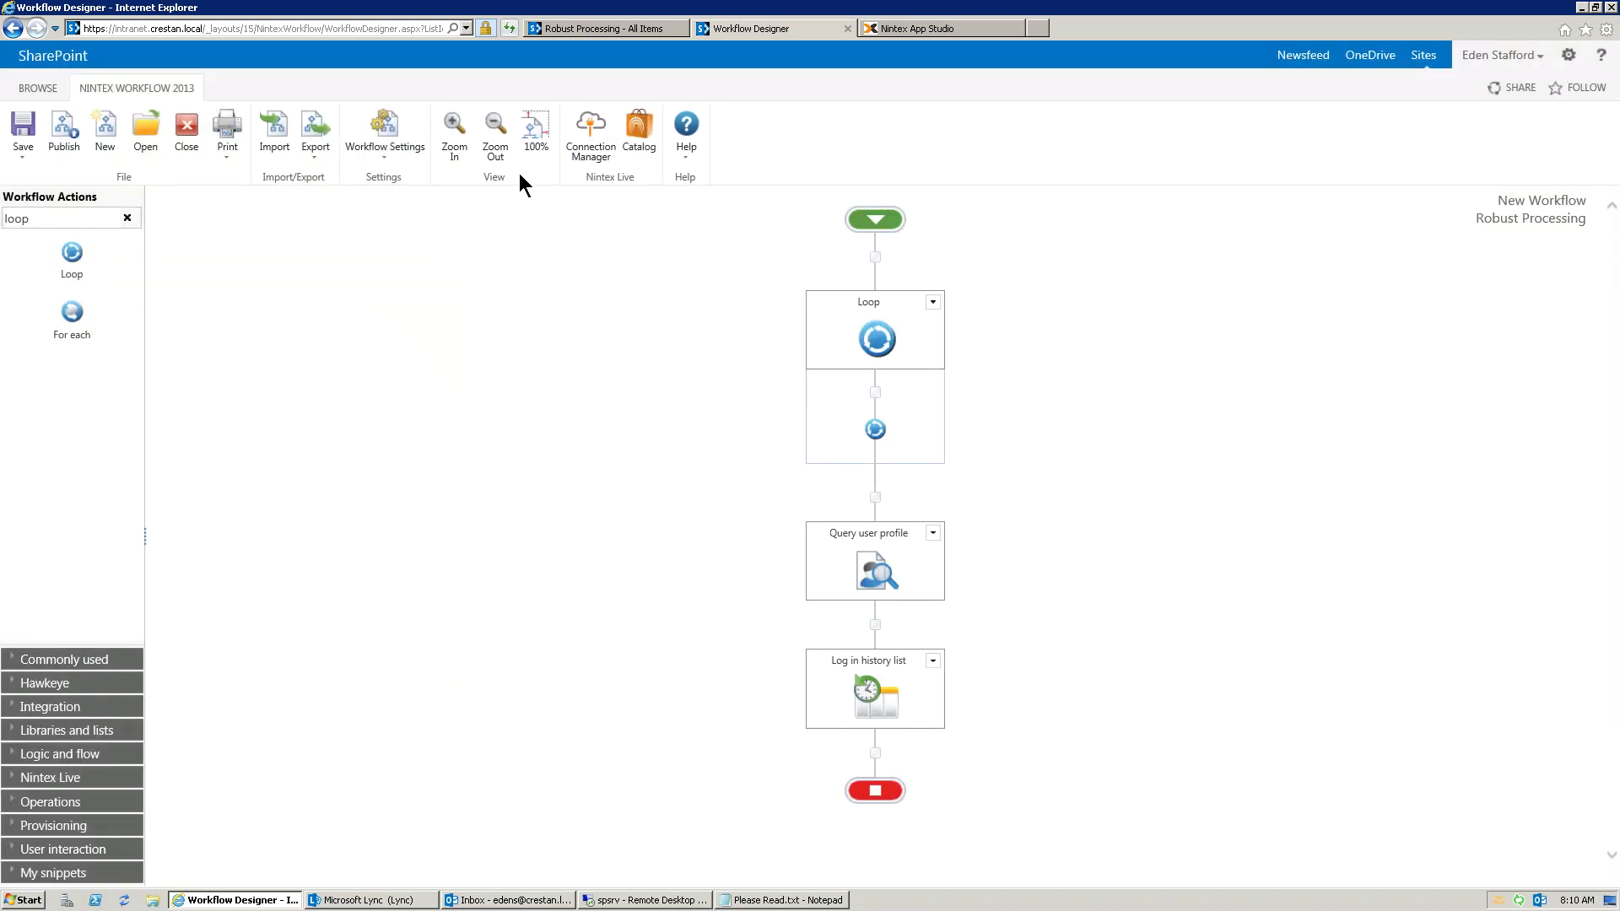
- Label the Loop 'Continue Looping while Error Exists'
{"action": "left_click", "coordinate": [868, 337]}
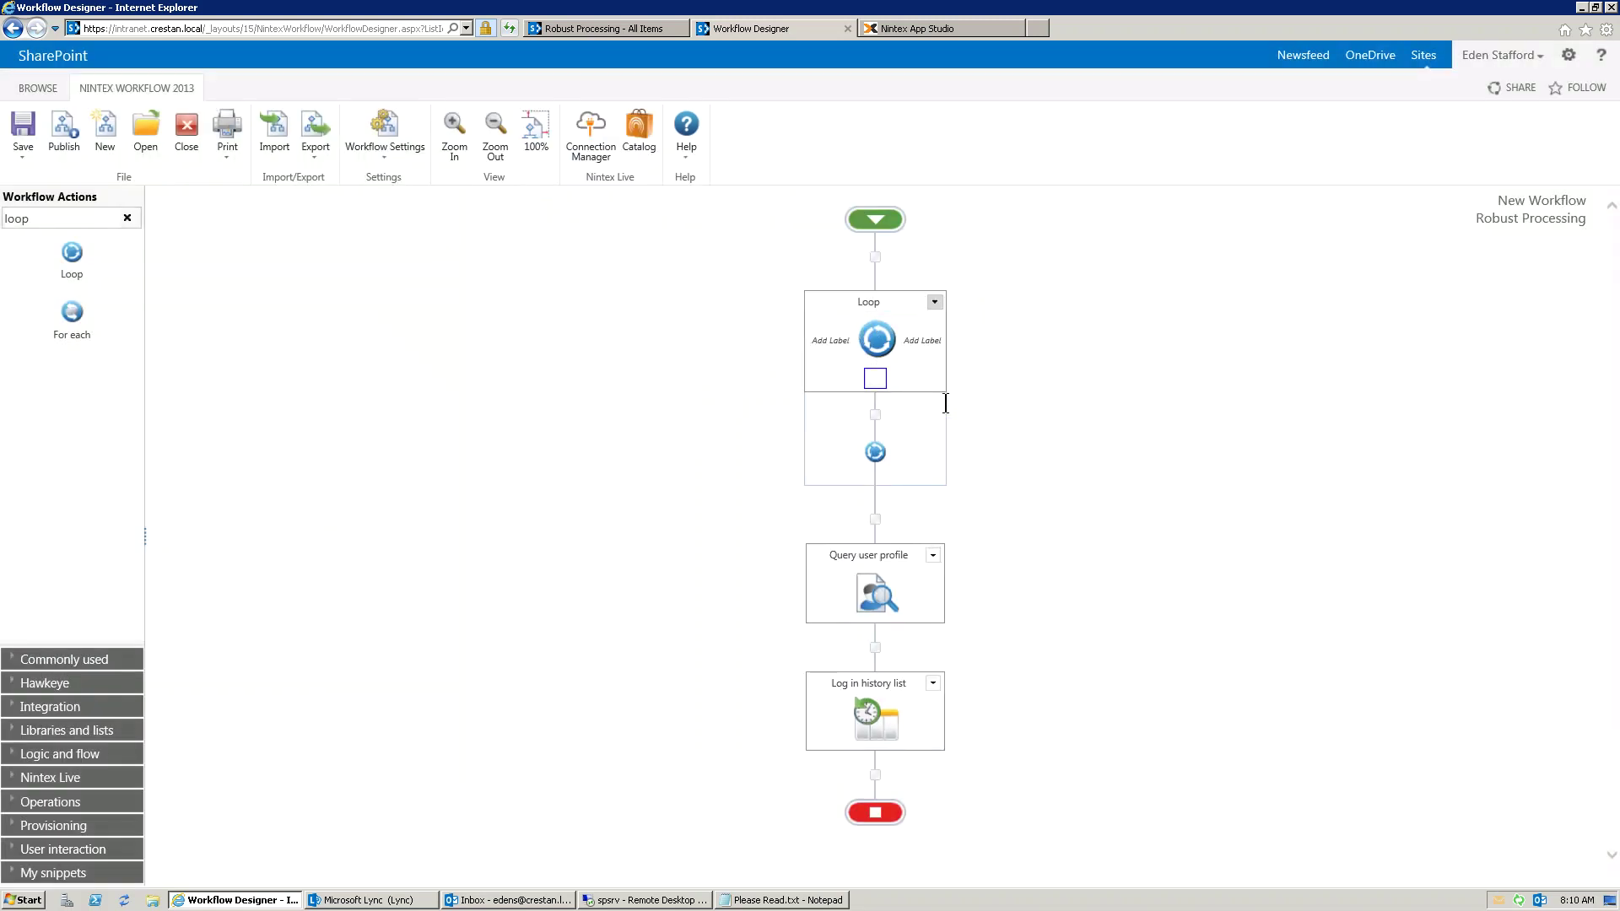
{"action": "type", "text": "Continue Looping while Error Exists"}
{"action": "key", "text": "Tab"}
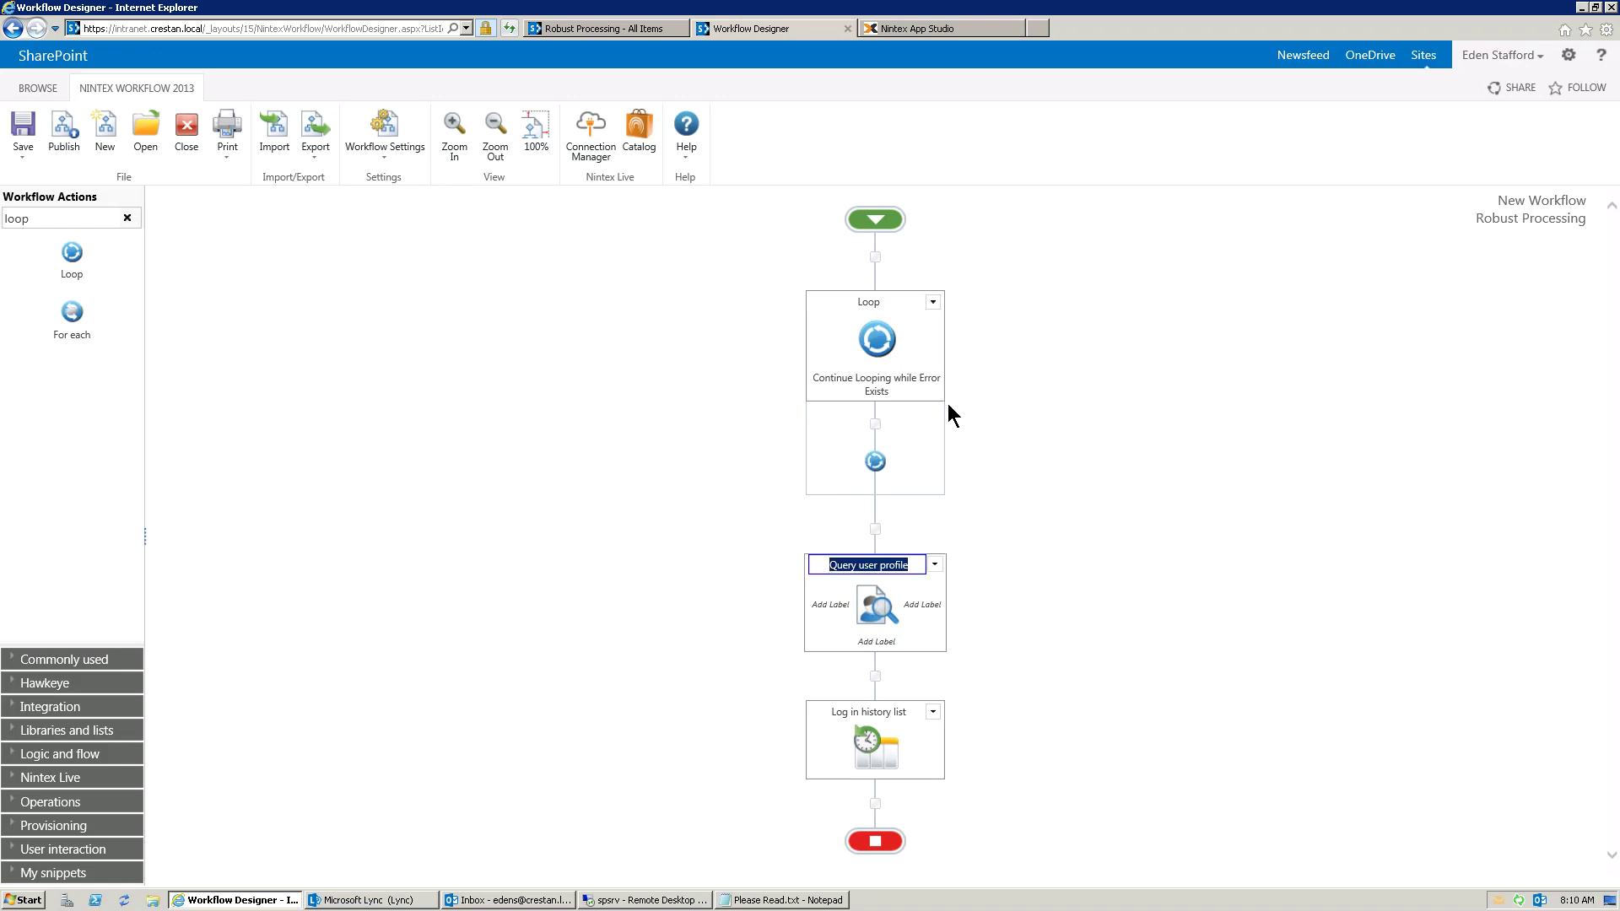
- Move the Query user profile action inside the Loop
{"action": "left_click", "coordinate": [1054, 540]}
{"action": "mouse_move", "coordinate": [877, 603]}
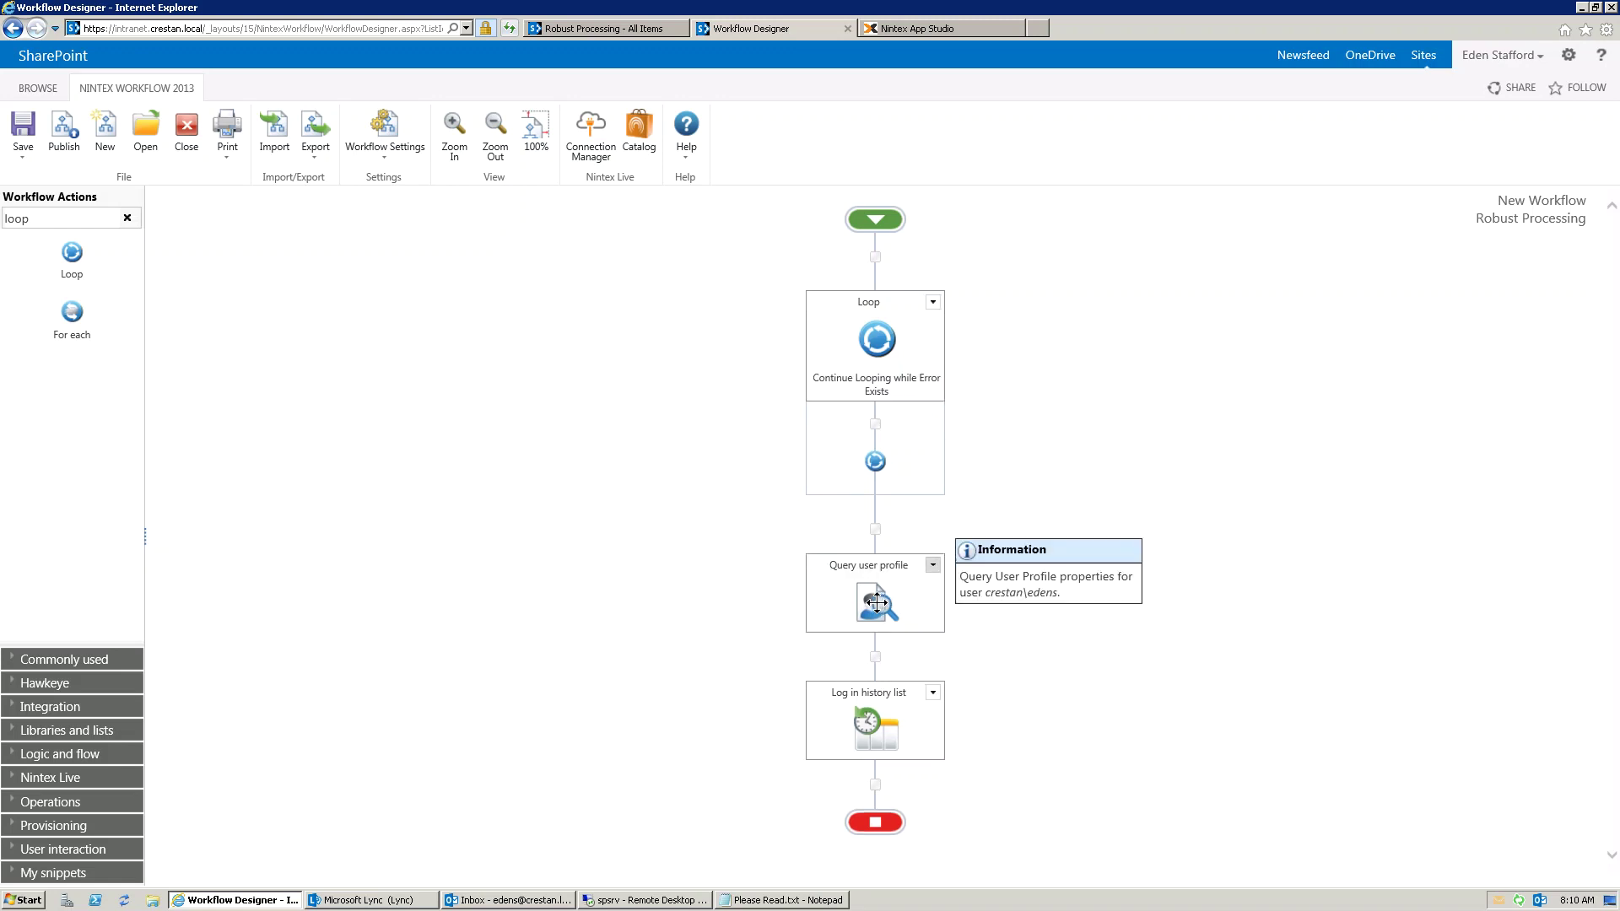
{"action": "left_click_drag", "start_coordinate": [877, 602], "coordinate": [878, 426]}
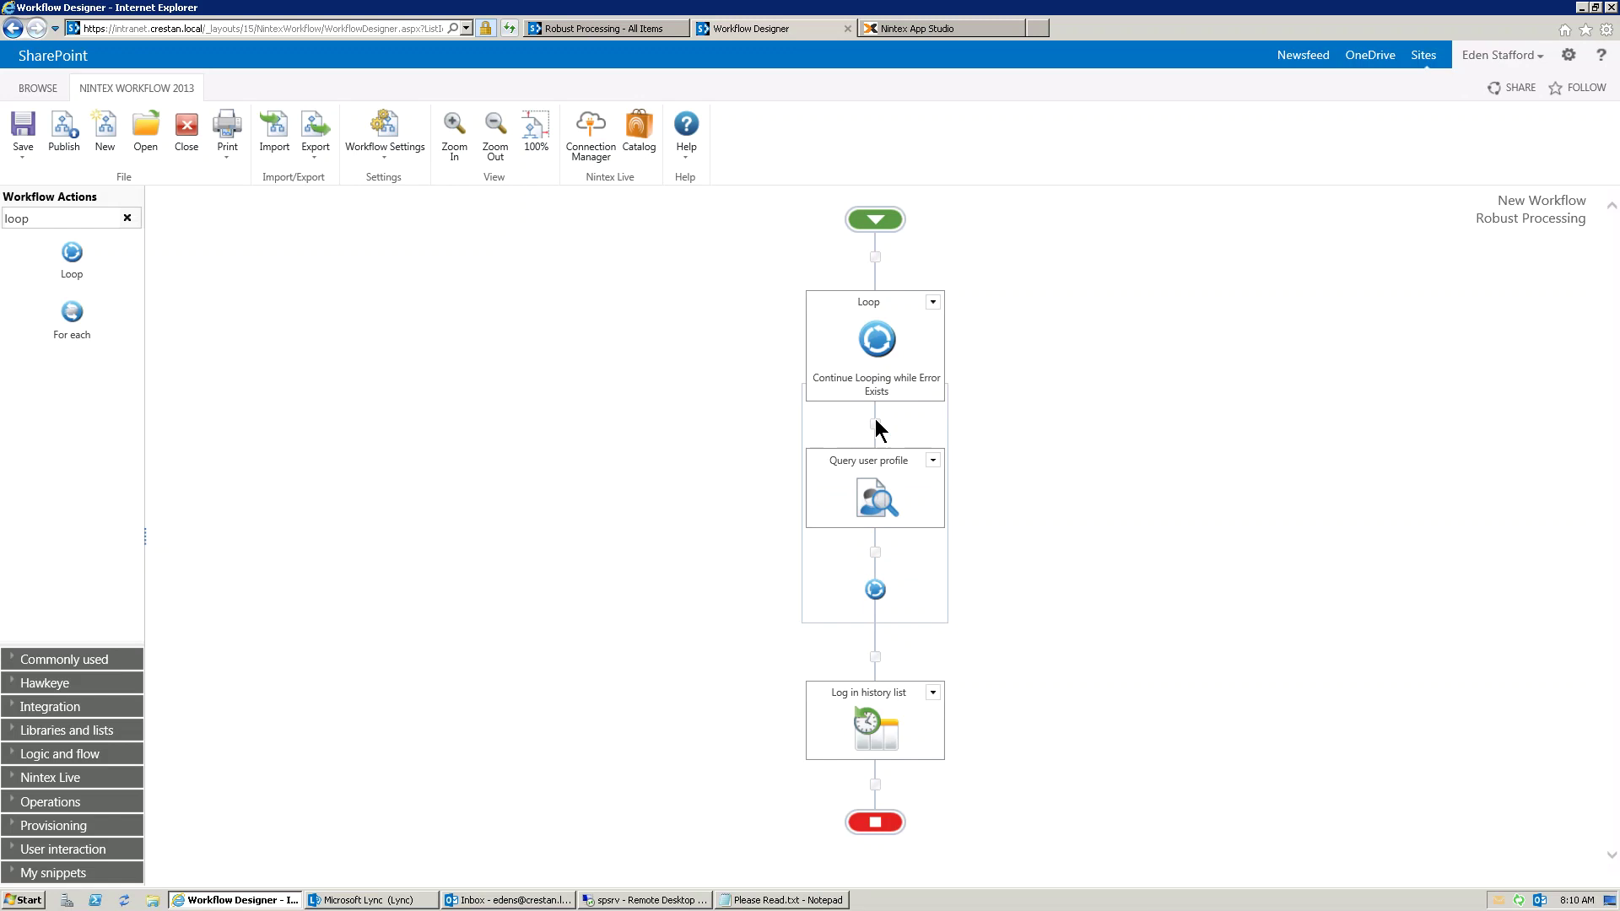
{"action": "mouse_move", "coordinate": [910, 510]}
- Search the actions for 'run if' and place a Run if action below Query user profile
{"action": "mouse_move", "coordinate": [908, 727]}
{"action": "mouse_move", "coordinate": [891, 333]}
{"action": "mouse_move", "coordinate": [837, 474]}
{"action": "left_click_drag", "start_coordinate": [46, 218], "coordinate": [3, 226]}
{"action": "type", "text": "run if"}
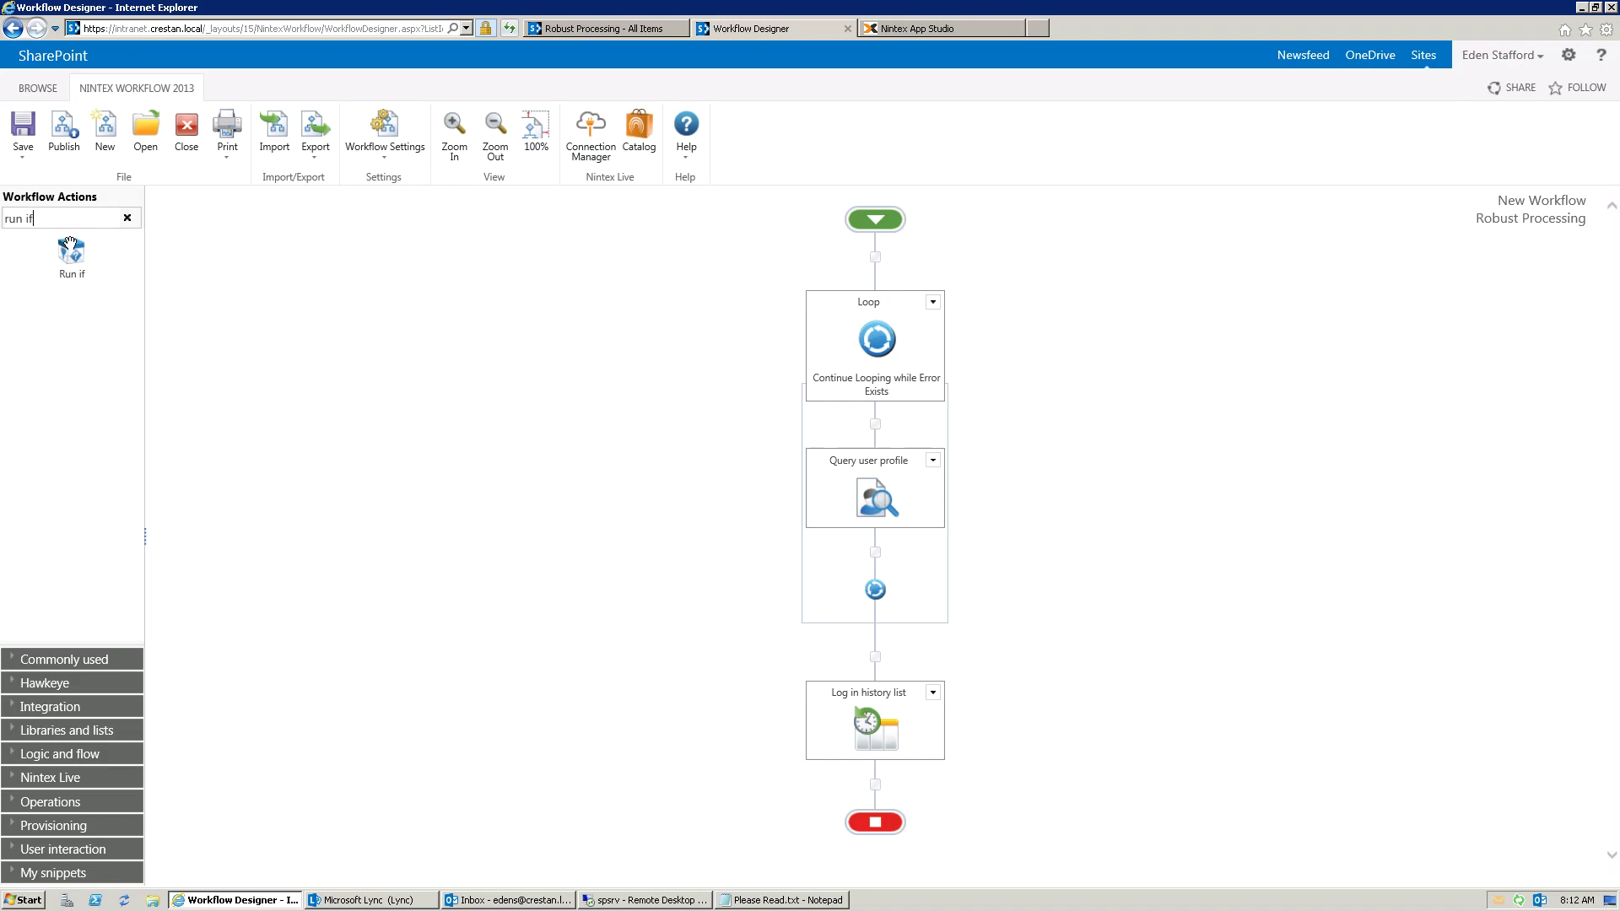
{"action": "left_click_drag", "start_coordinate": [71, 246], "coordinate": [877, 559]}
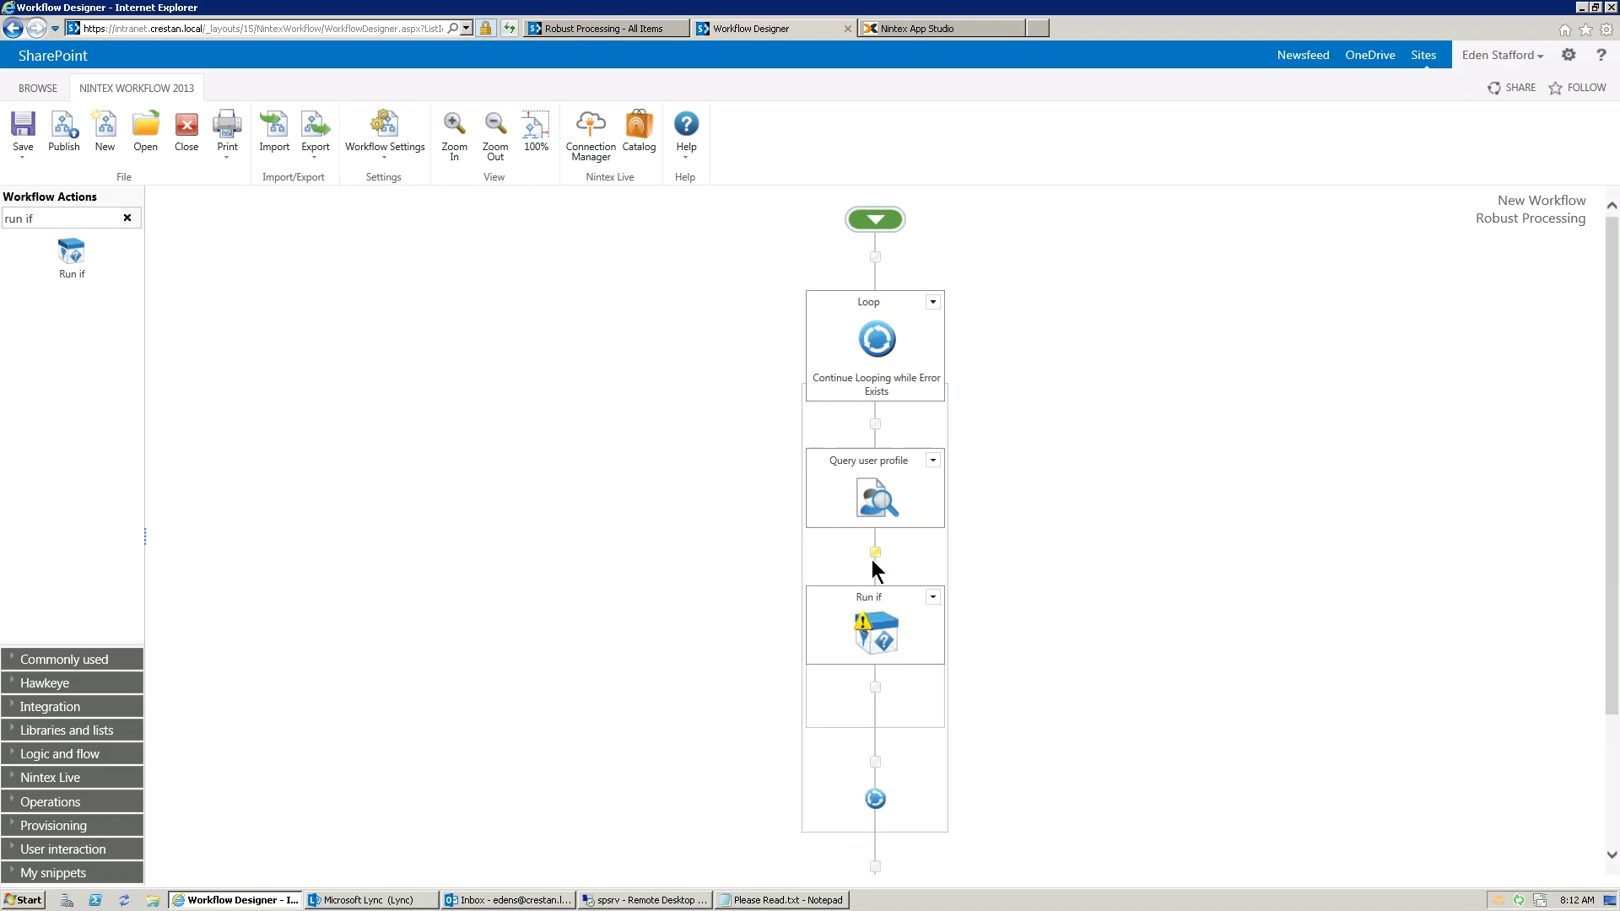
- Set the Run if condition to Workflow Data boolErrorOccurred equals Yes and save
{"action": "double_click", "coordinate": [874, 631]}
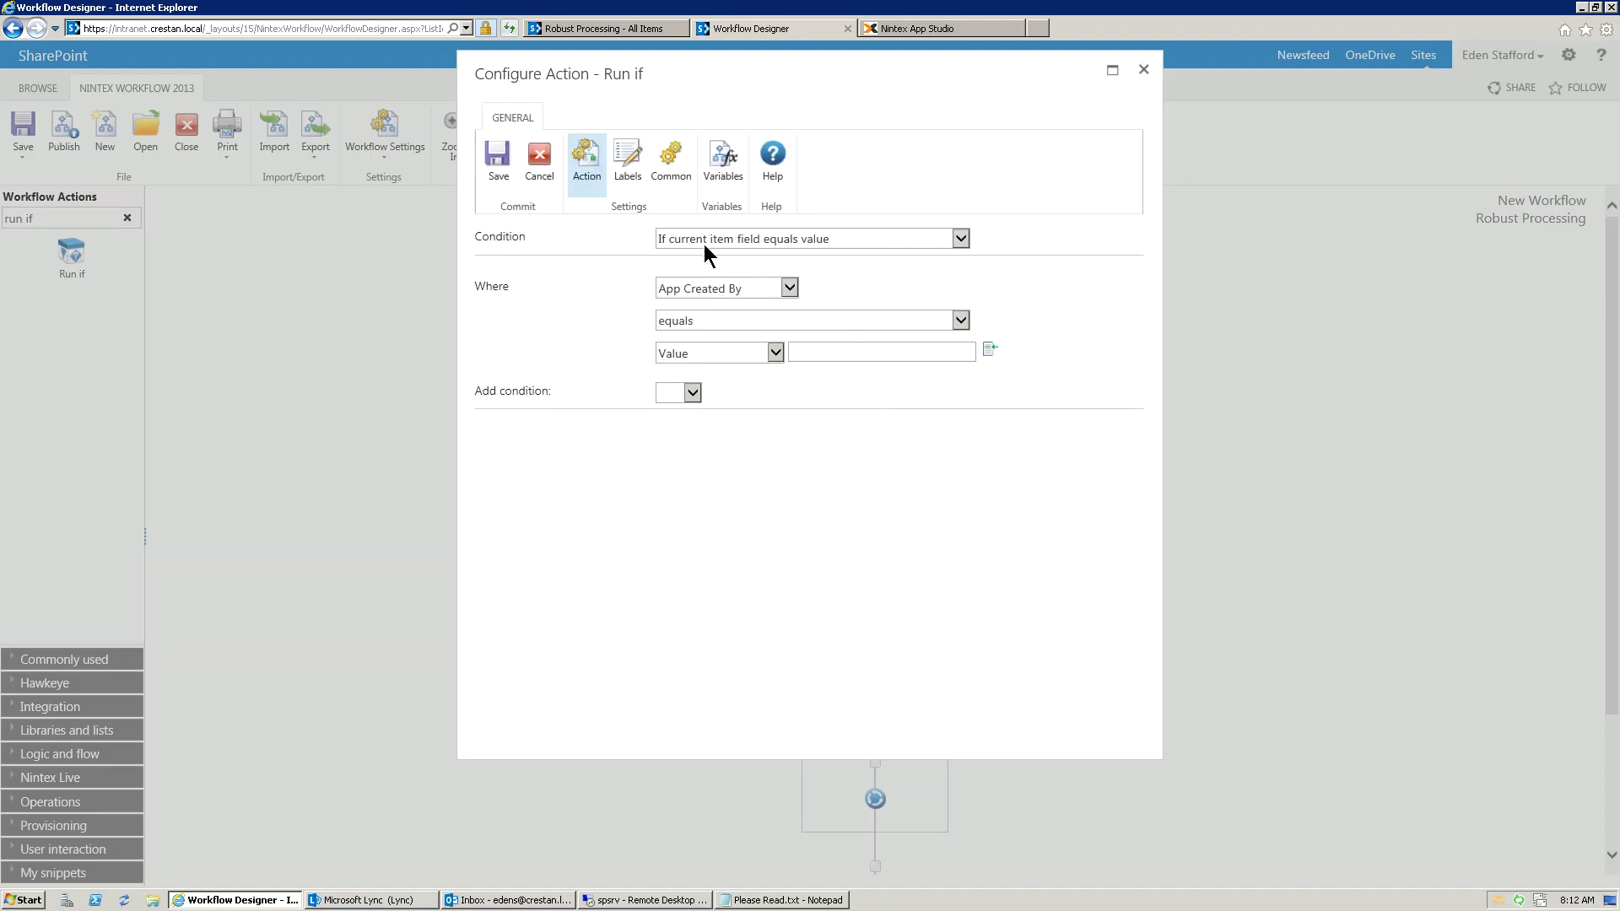
{"action": "left_click", "coordinate": [703, 243]}
{"action": "left_click", "coordinate": [717, 252]}
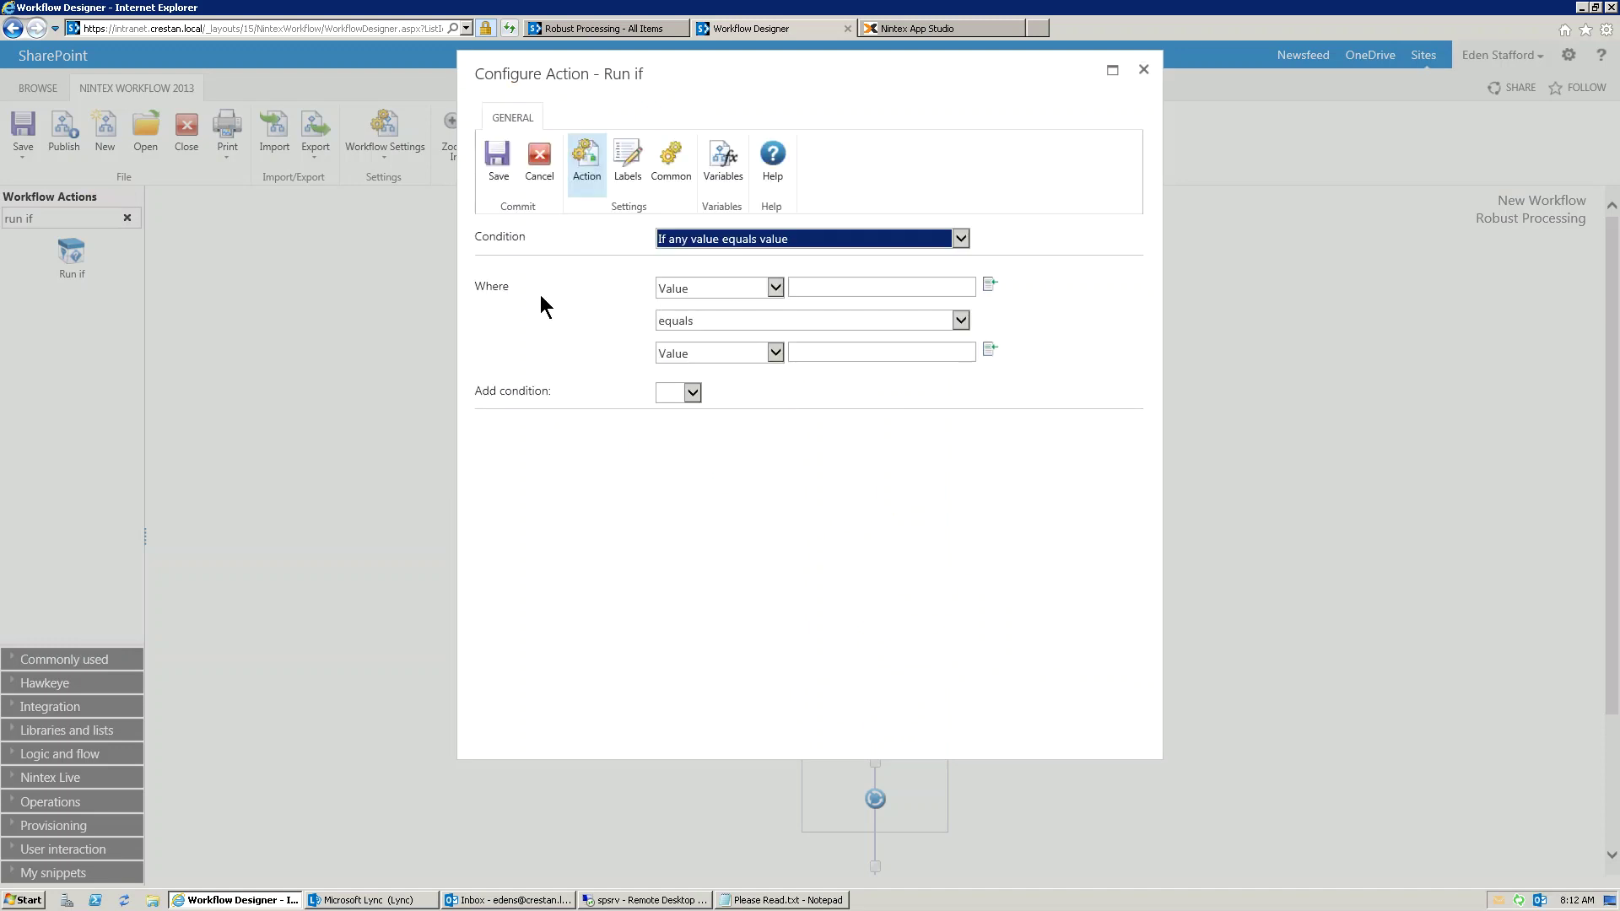
{"action": "left_click", "coordinate": [683, 288]}
{"action": "left_click", "coordinate": [699, 296]}
{"action": "left_click", "coordinate": [847, 289]}
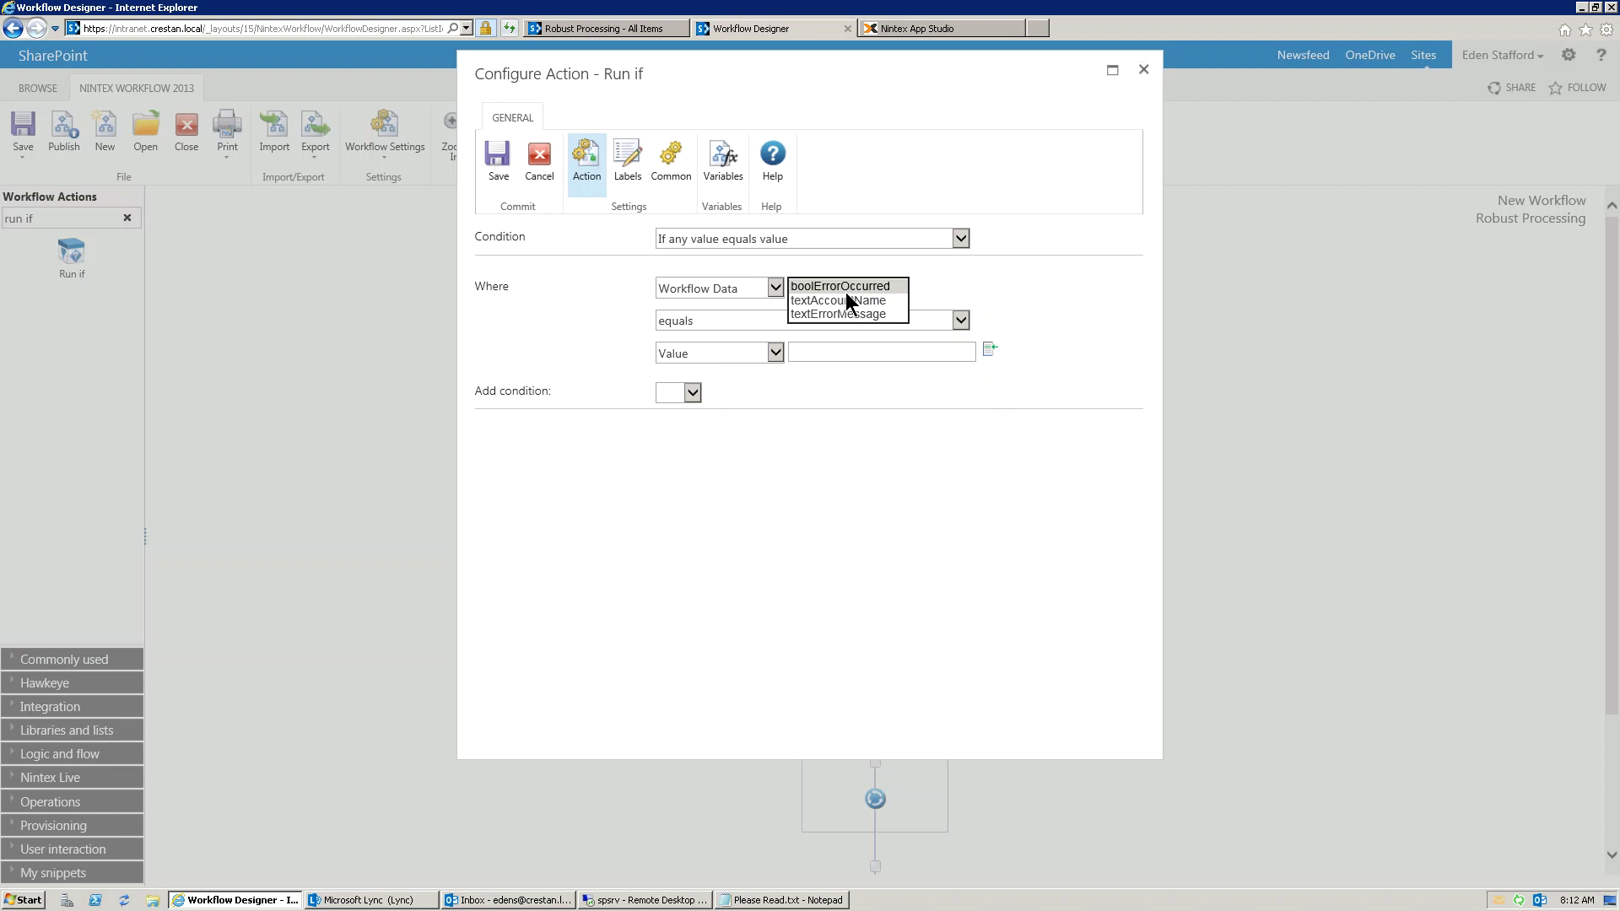
{"action": "left_click", "coordinate": [843, 290]}
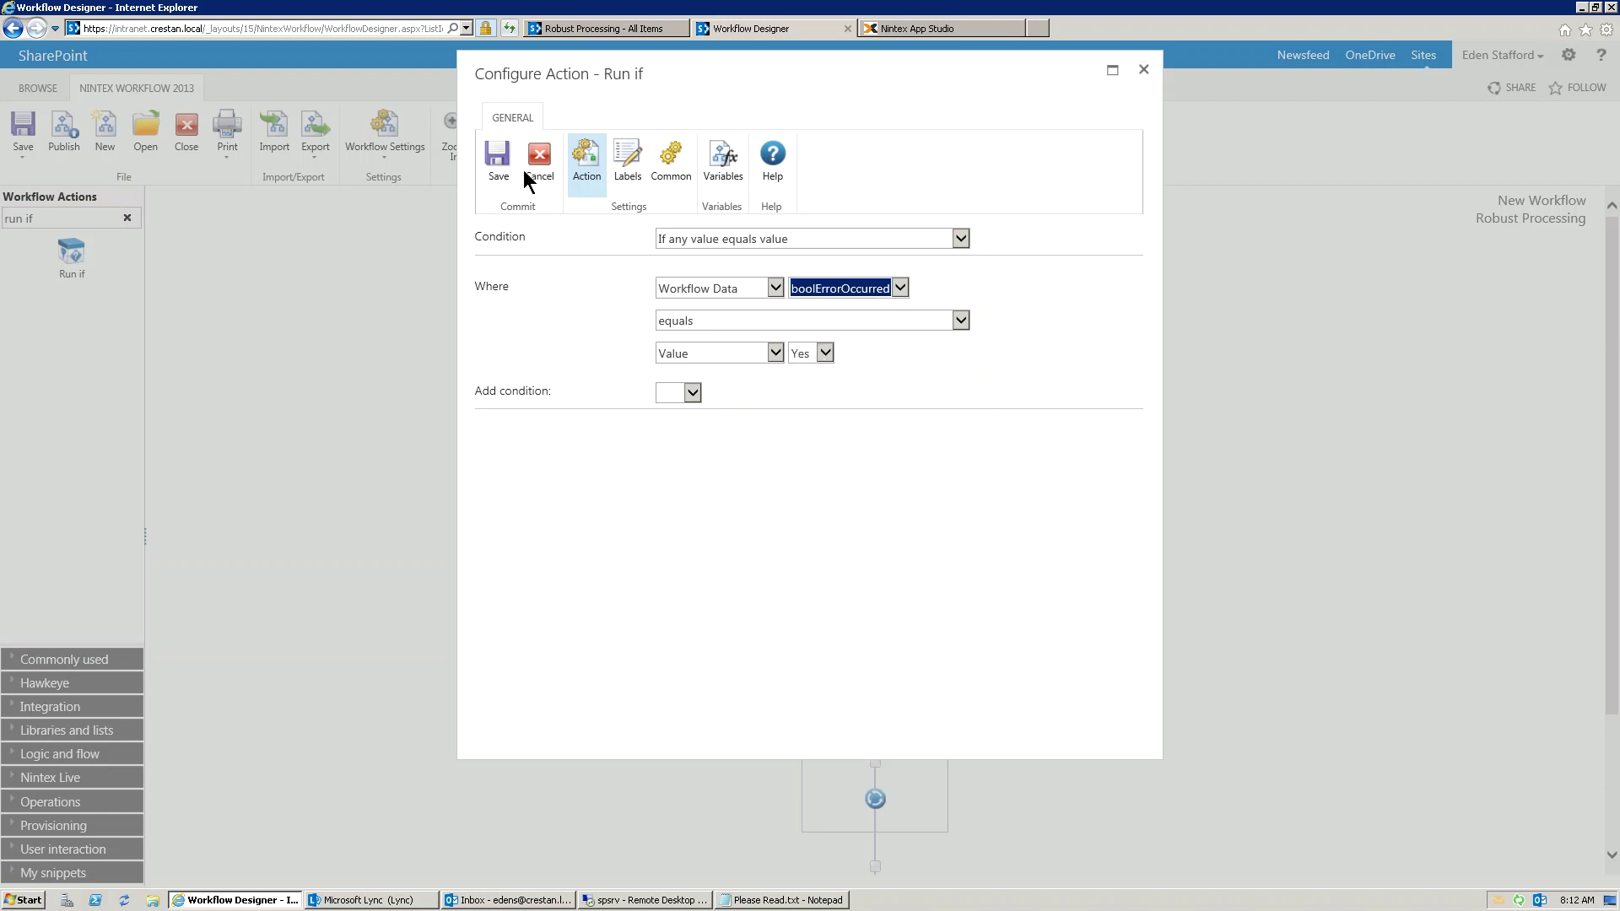
{"action": "left_click", "coordinate": [496, 161]}
- Search the actions for 'paus' and place a Pause for... action below Run if
{"action": "left_click_drag", "start_coordinate": [118, 219], "coordinate": [4, 223]}
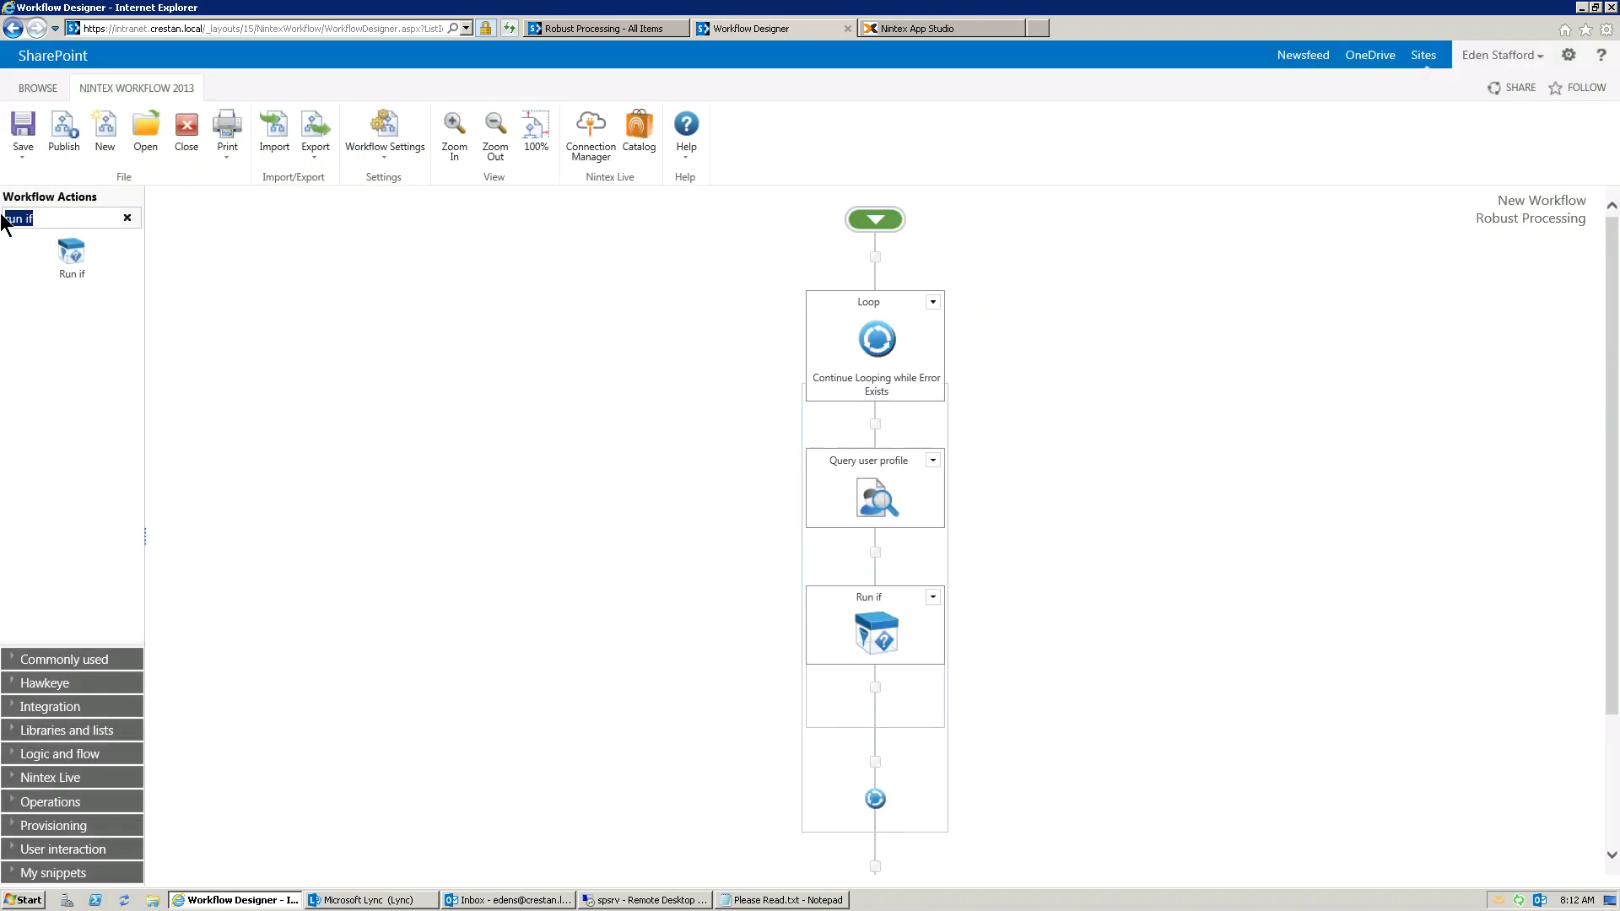
{"action": "type", "text": "paus"}
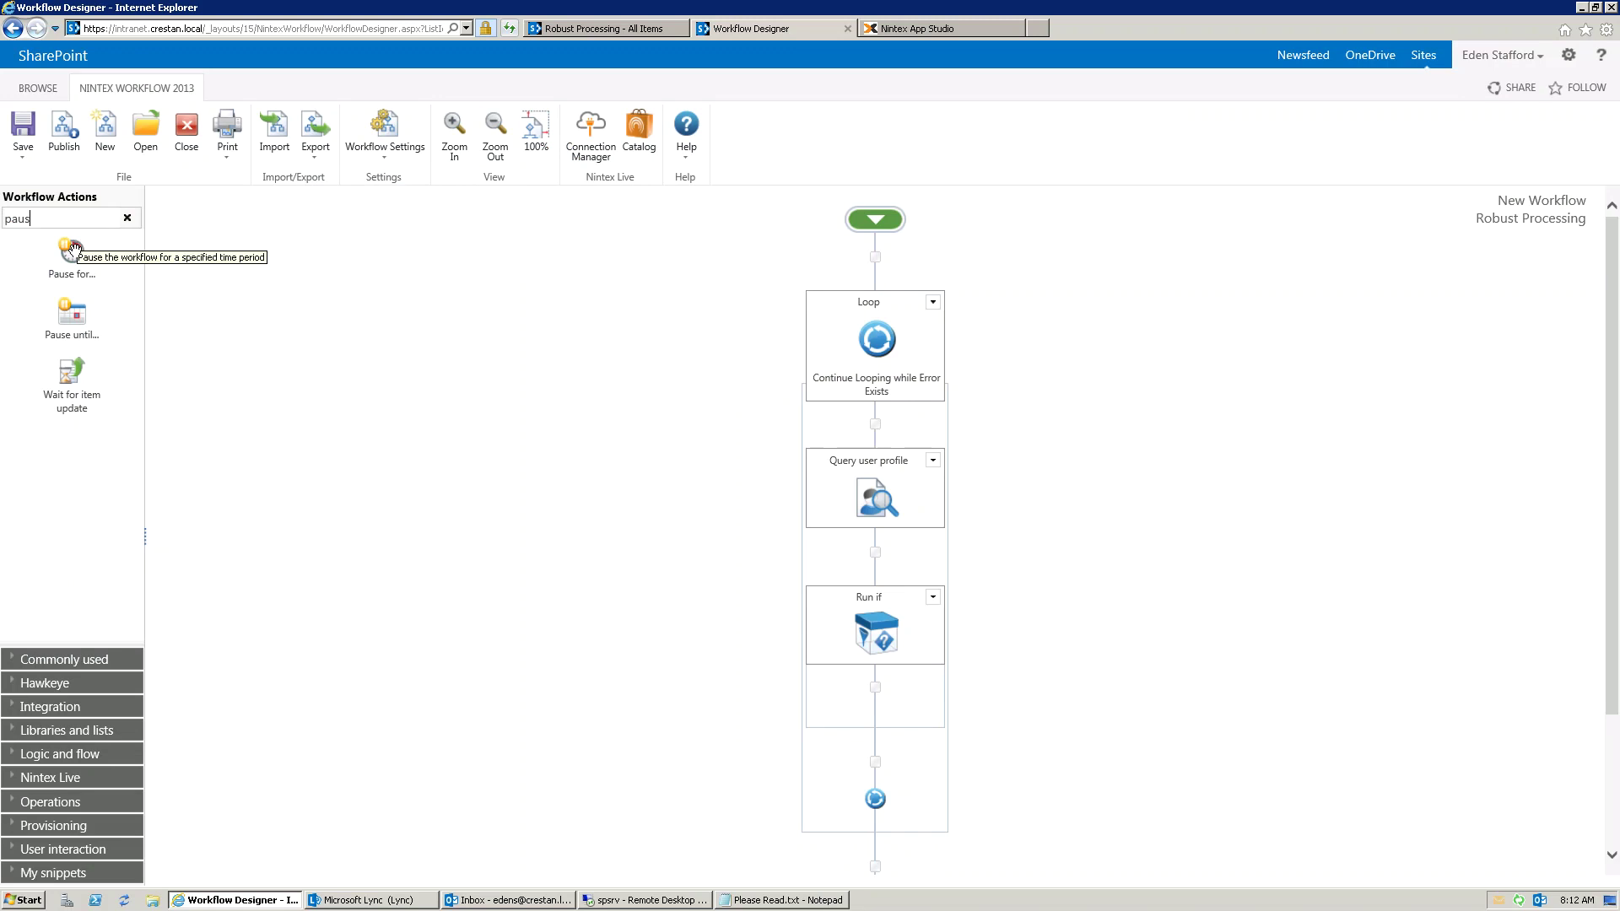
{"action": "left_click_drag", "start_coordinate": [74, 250], "coordinate": [879, 679]}
- Label Run if 'Did error occur?' and Pause for 'Delay until next Retry'
{"action": "left_click", "coordinate": [890, 607]}
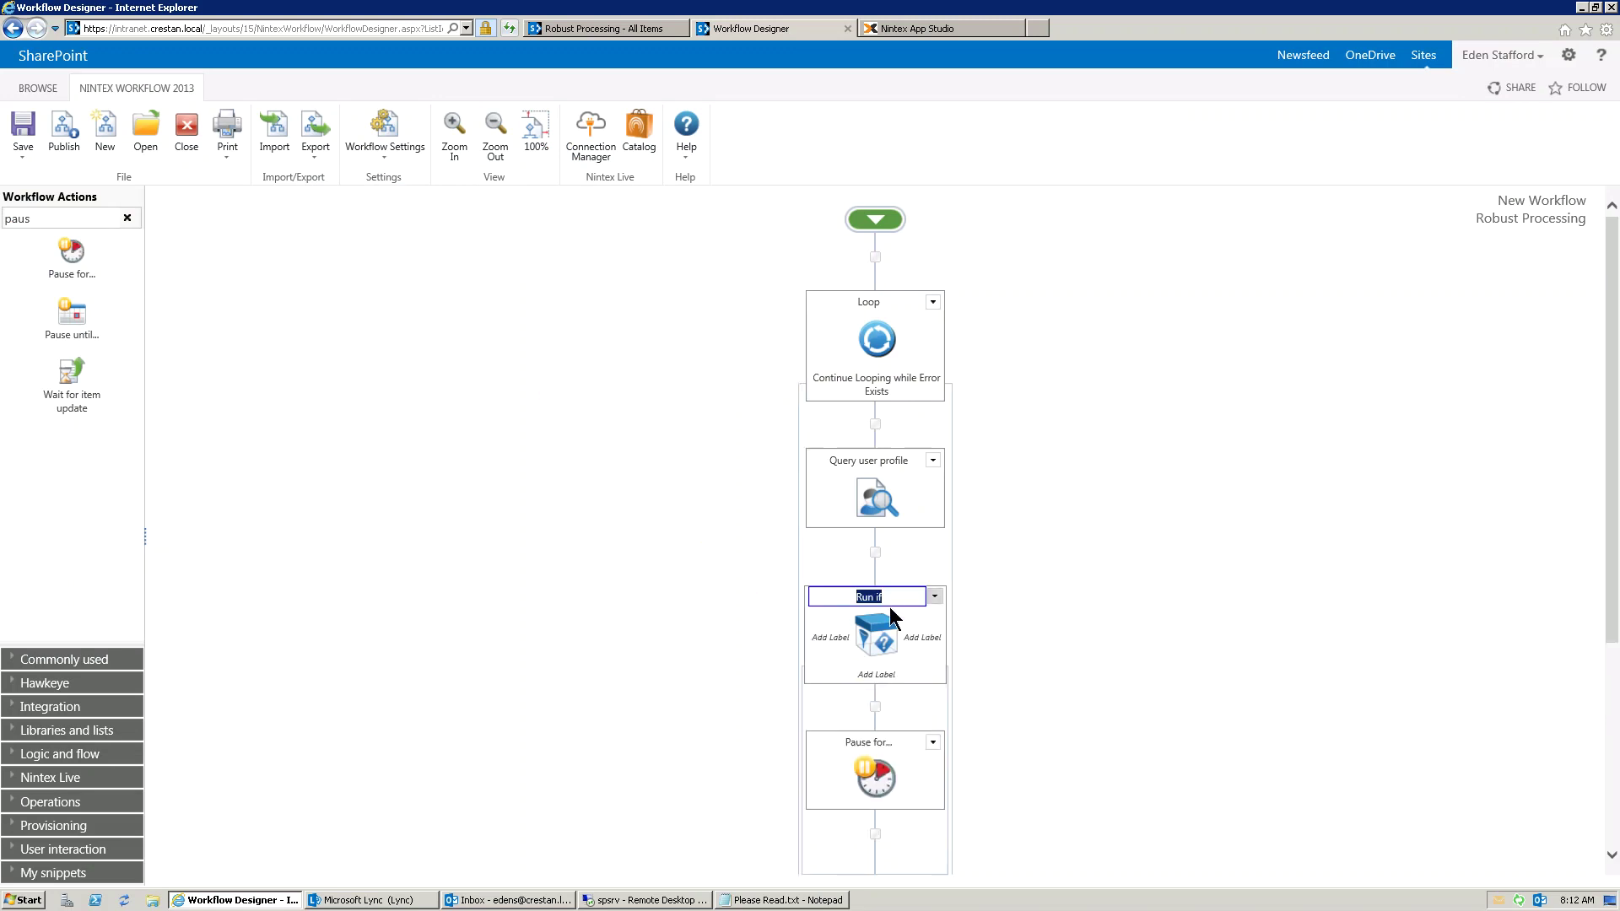
{"action": "left_click", "coordinate": [877, 674]}
{"action": "type", "text": "Did error occu"}
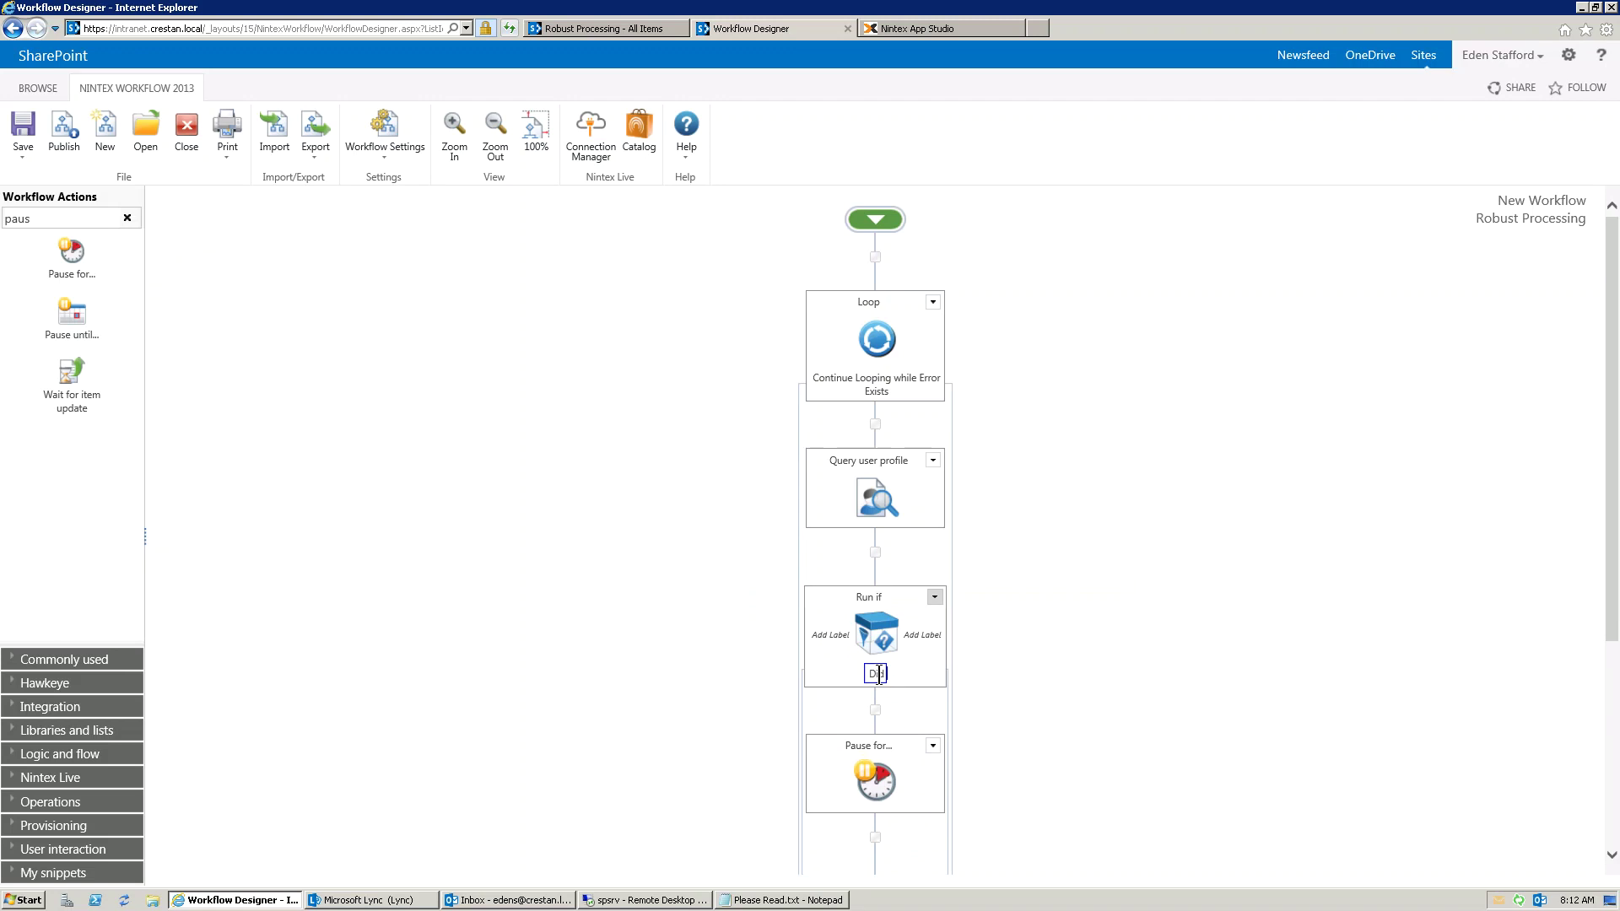
{"action": "type", "text": "r?"}
{"action": "left_click", "coordinate": [881, 781]}
{"action": "left_click", "coordinate": [873, 818]}
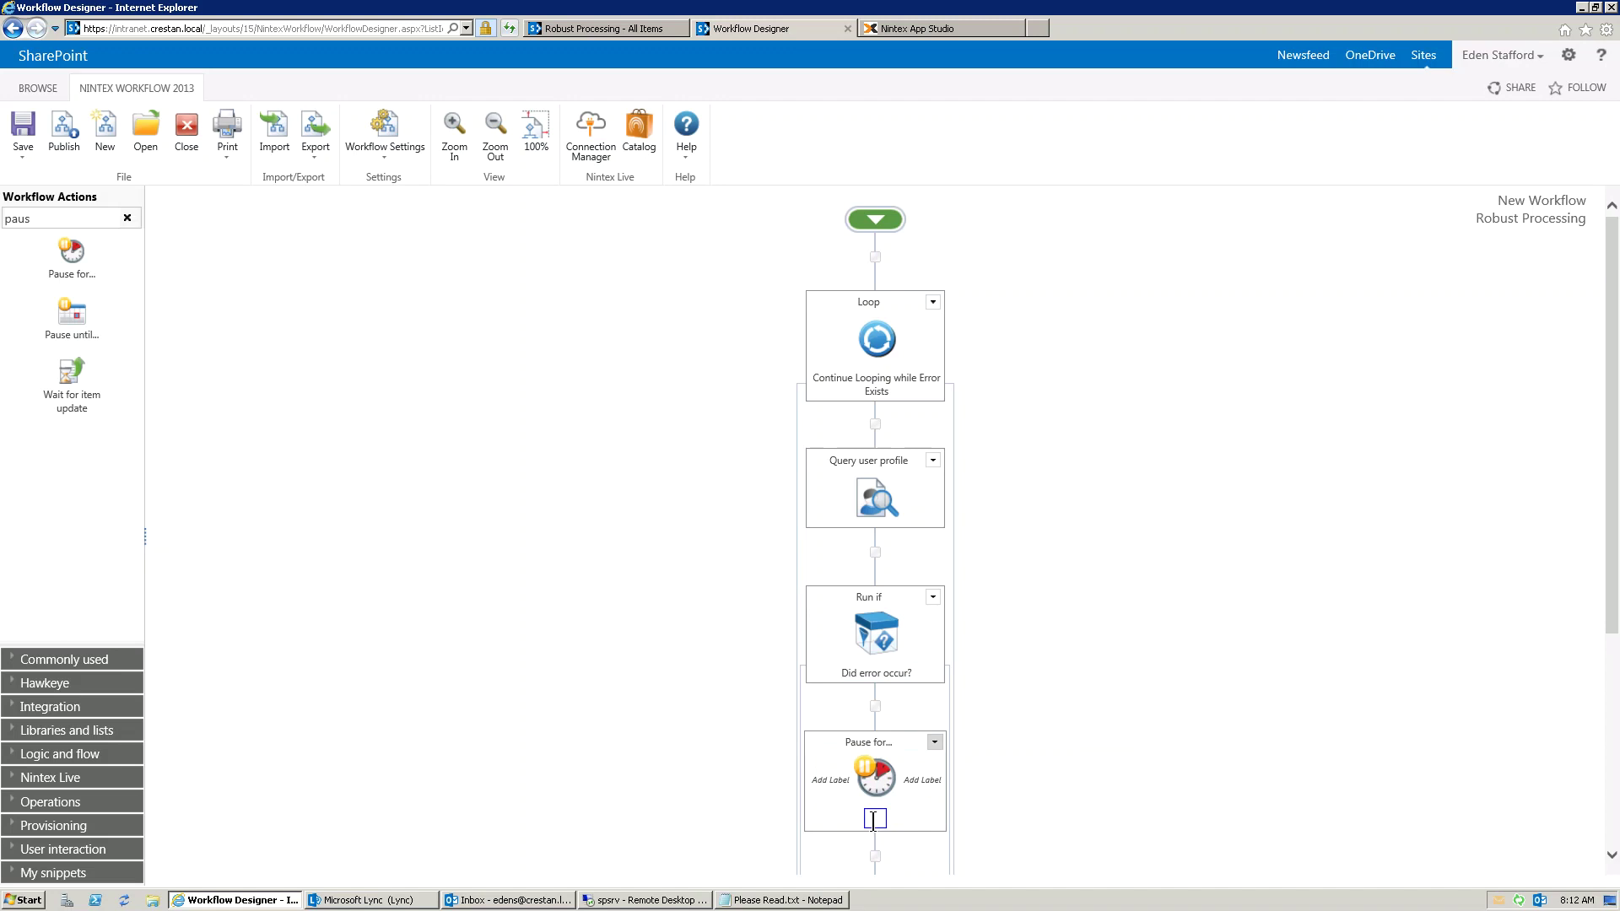
{"action": "type", "text": "Delay until next Retry"}
{"action": "key", "text": "Tab"}
{"action": "scroll", "coordinate": [1303, 556], "scroll_direction": "up", "scroll_amount": 3}
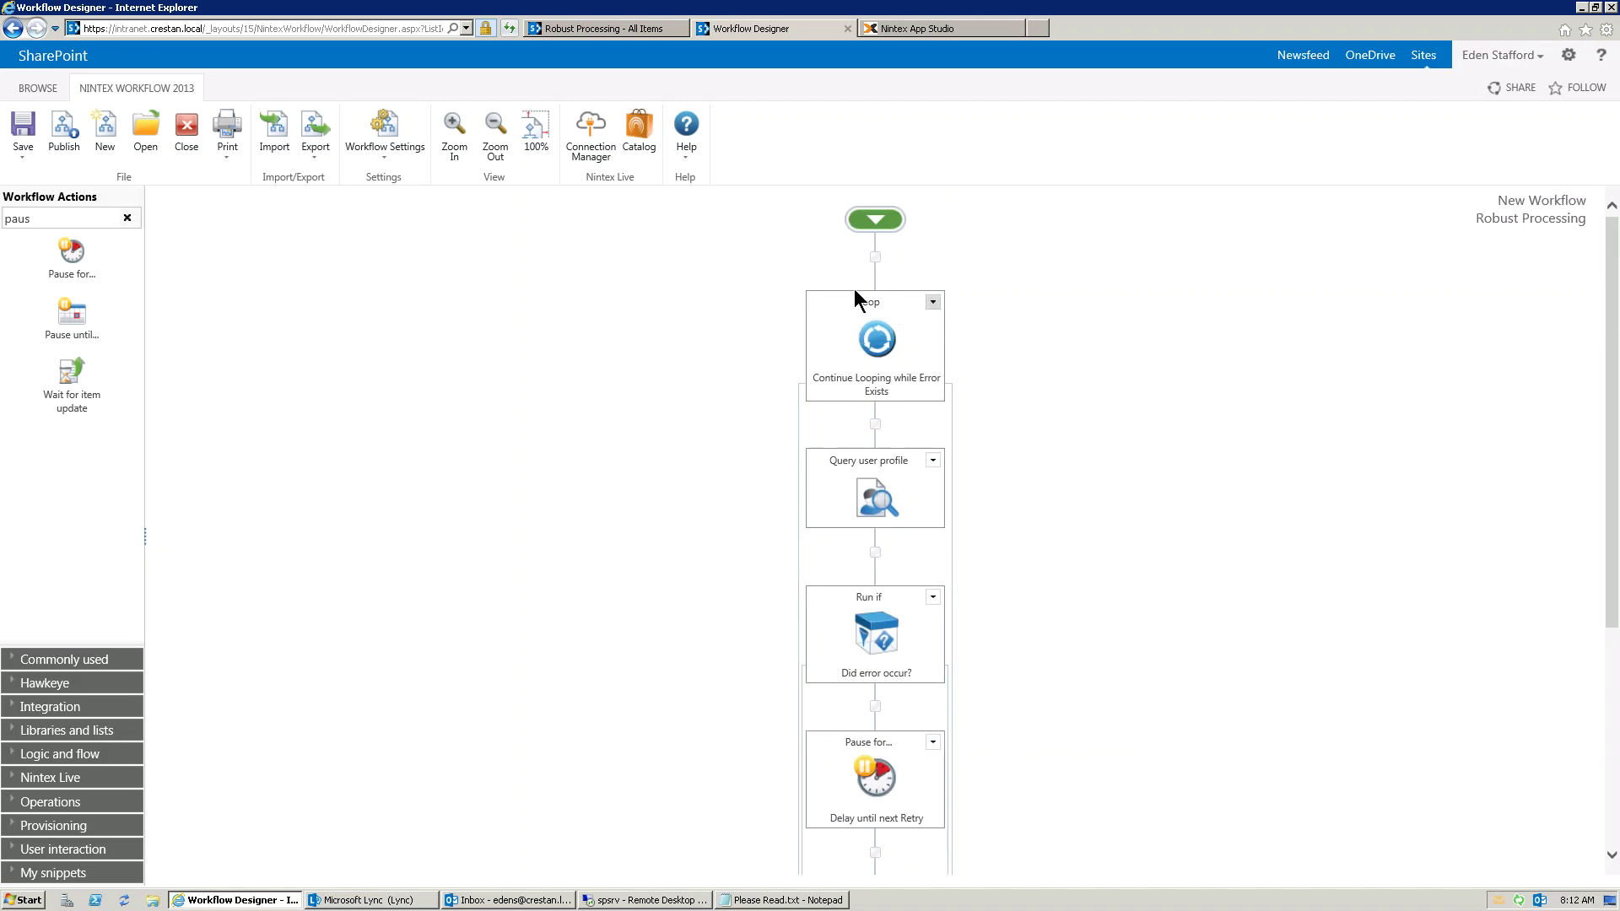
{"action": "mouse_move", "coordinate": [865, 346]}
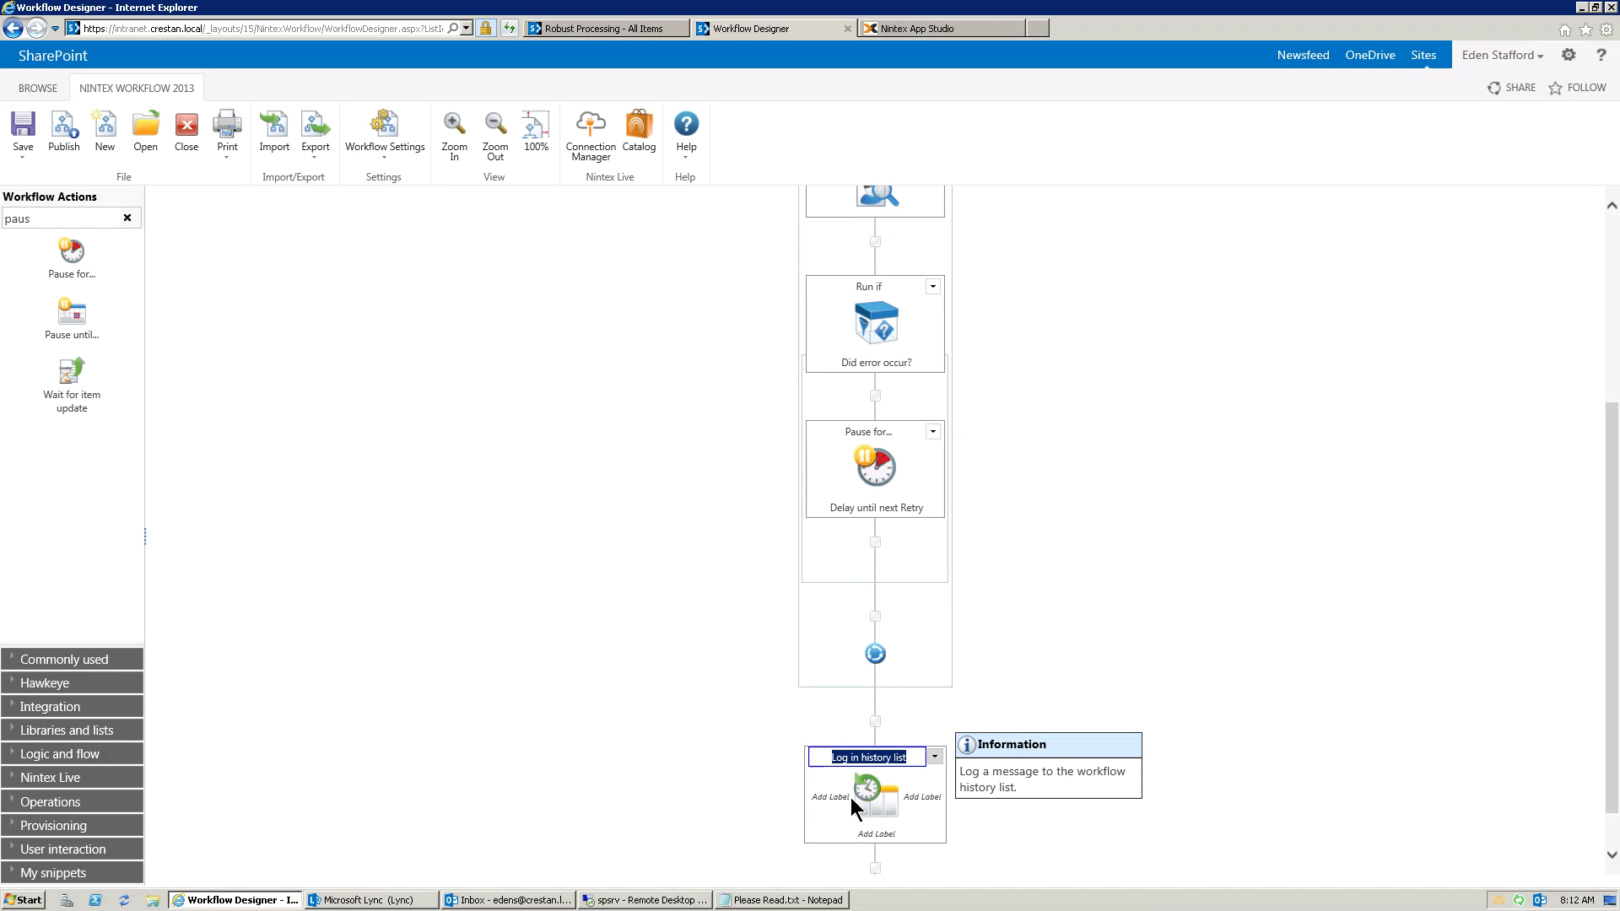
{"action": "double_click", "coordinate": [878, 791]}
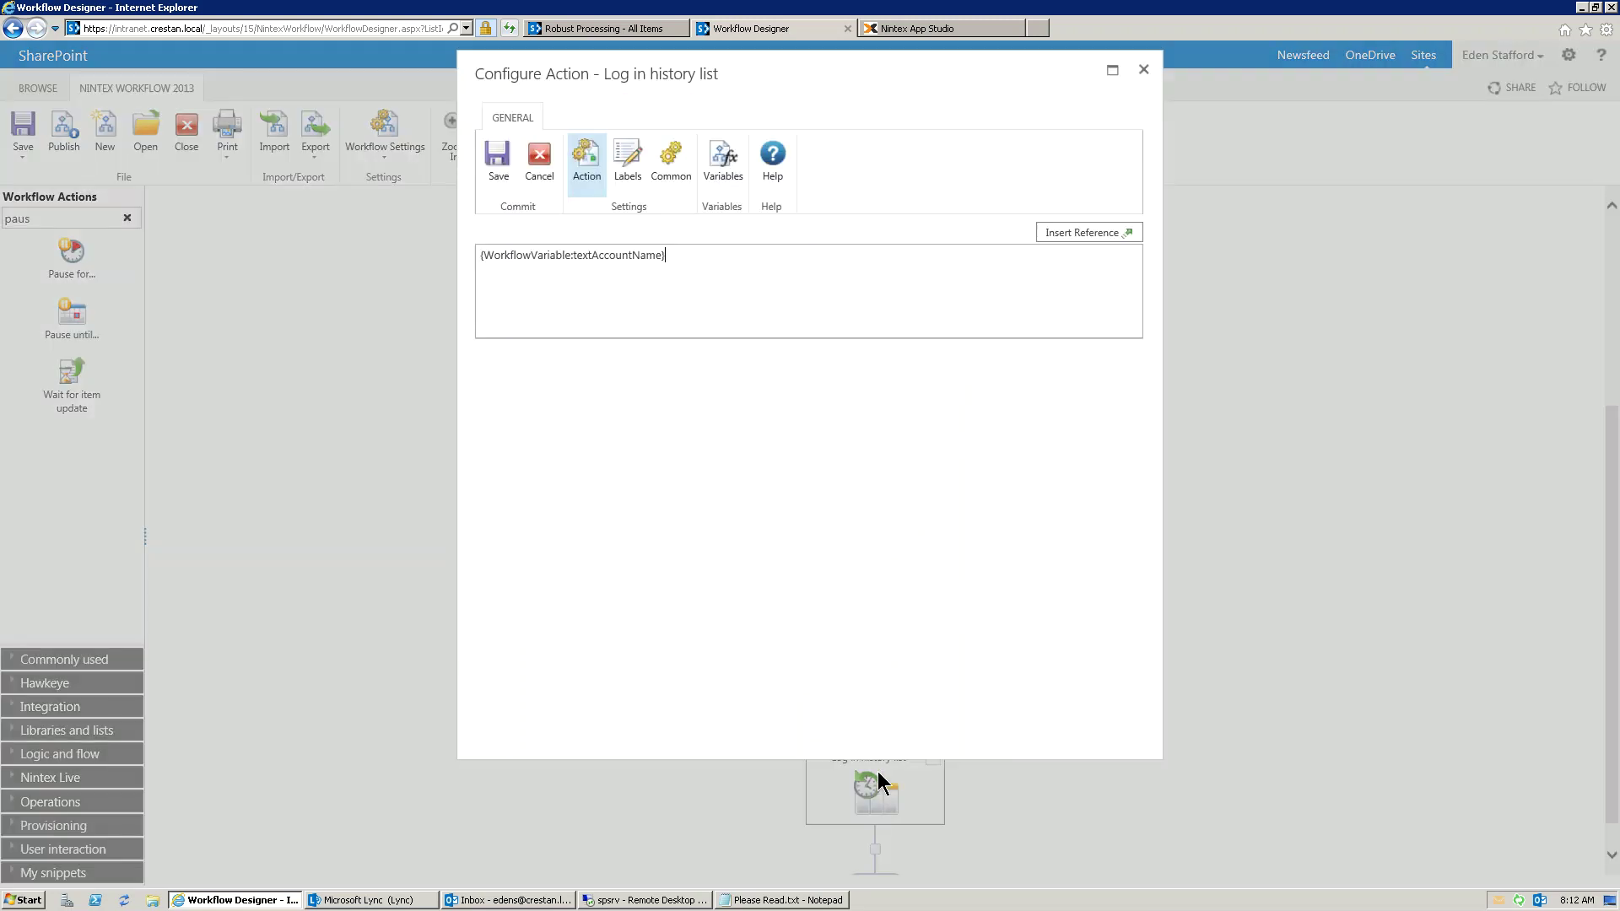
{"action": "left_click", "coordinate": [534, 168]}
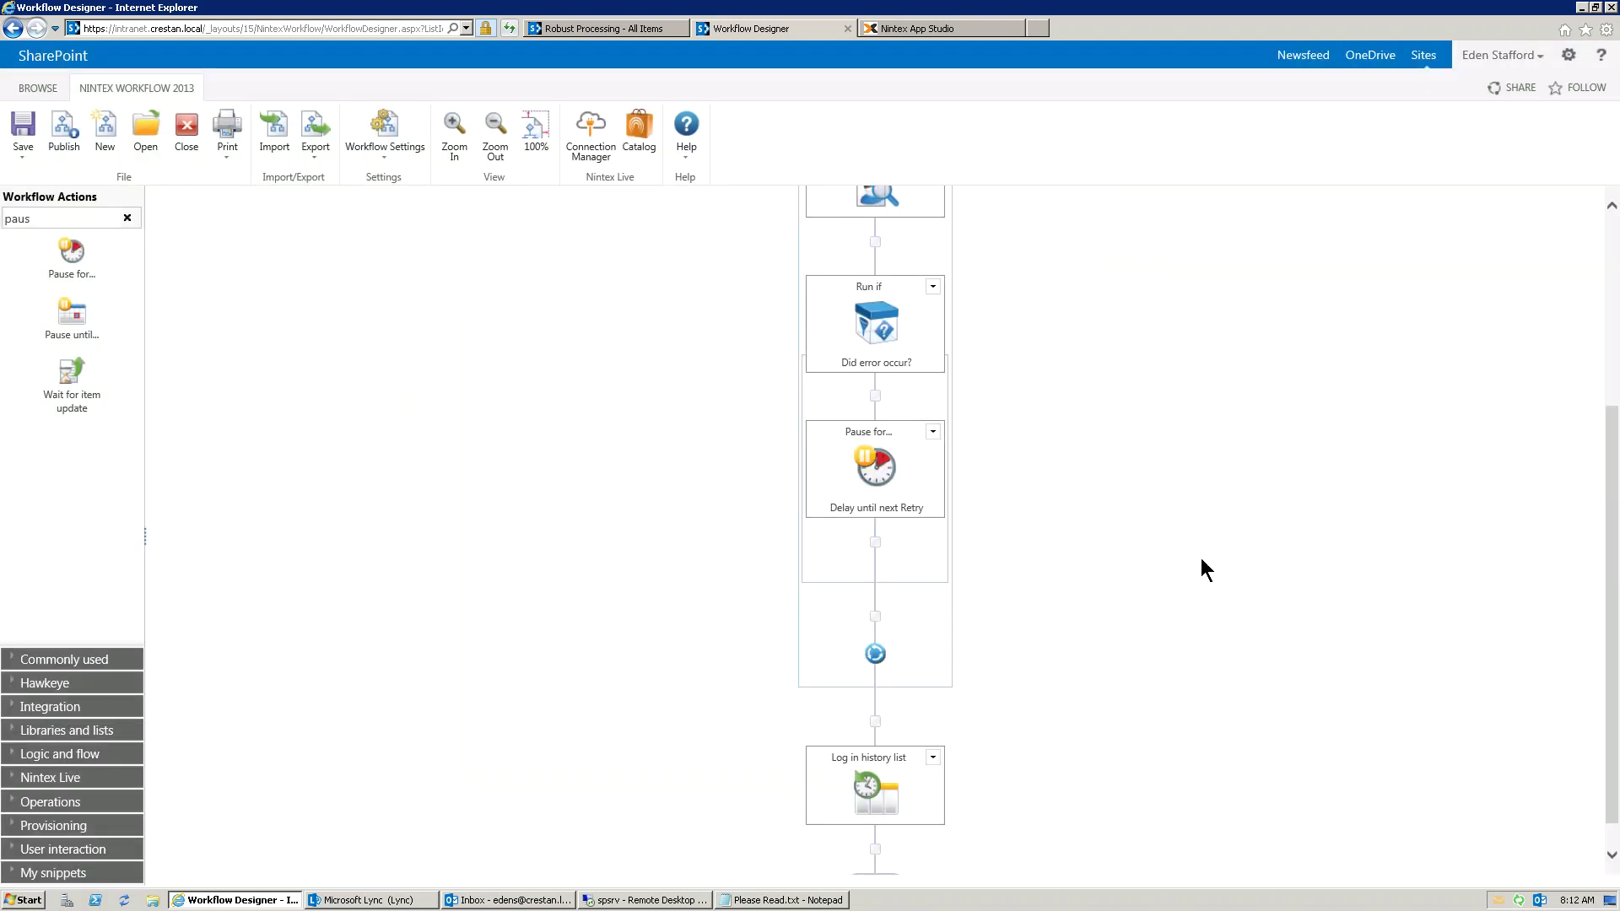
{"action": "scroll", "coordinate": [1202, 559], "scroll_direction": "up", "scroll_amount": 3}
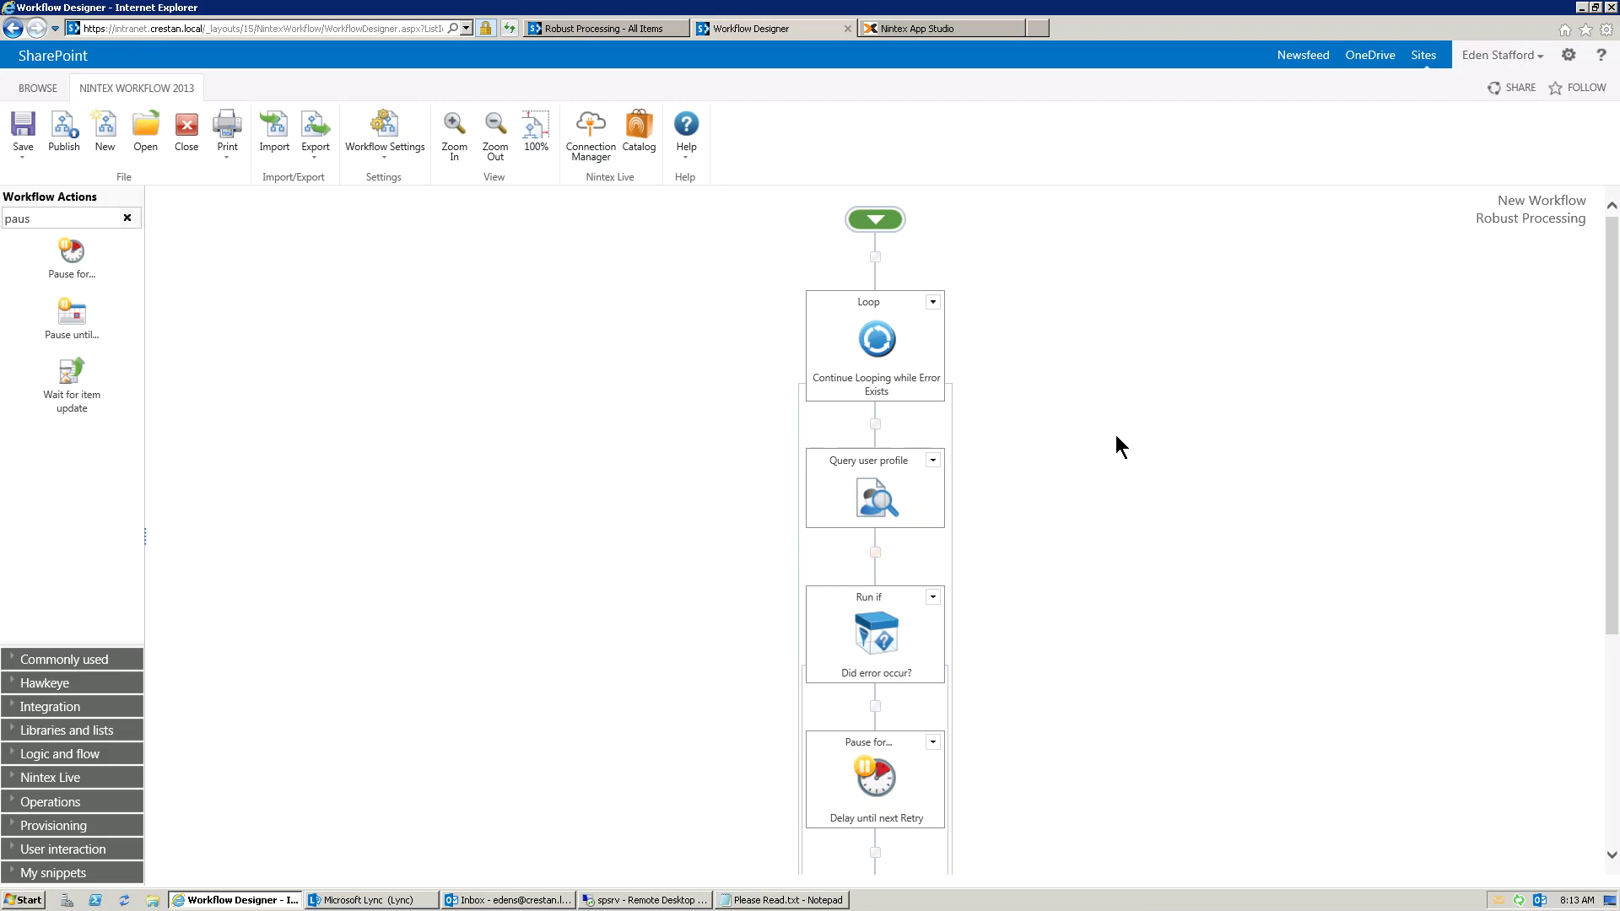
- Scroll through the Loop to check its Query user profile, Run if and Pause for actions
{"action": "scroll", "coordinate": [1115, 436], "scroll_direction": "down", "scroll_amount": 1}
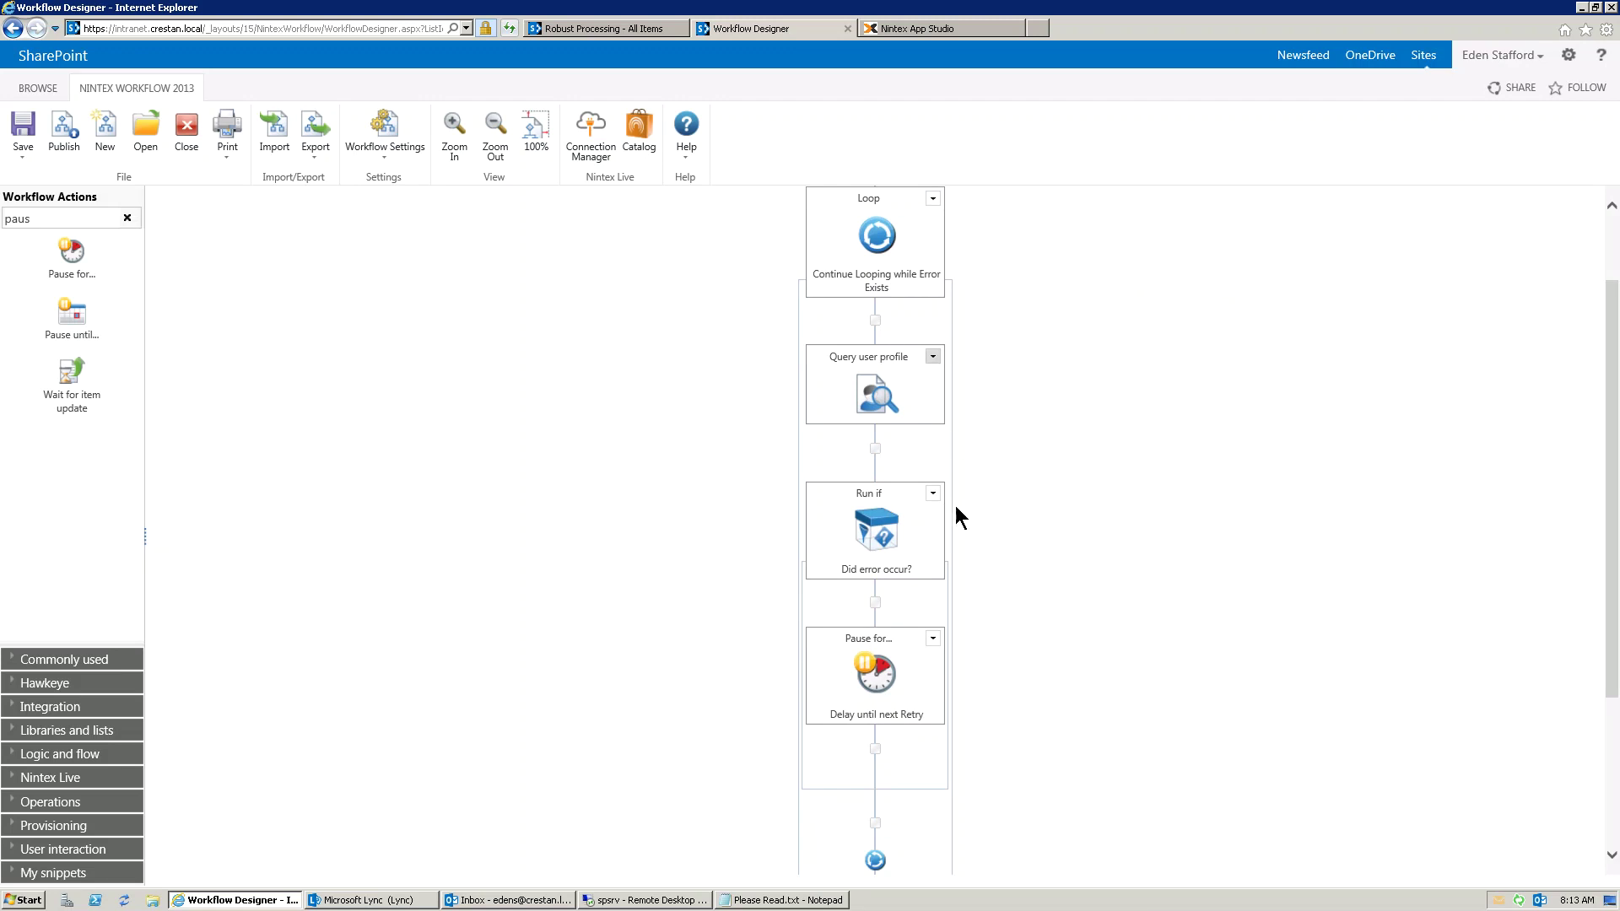
{"action": "scroll", "coordinate": [1046, 540], "scroll_direction": "up", "scroll_amount": 1}
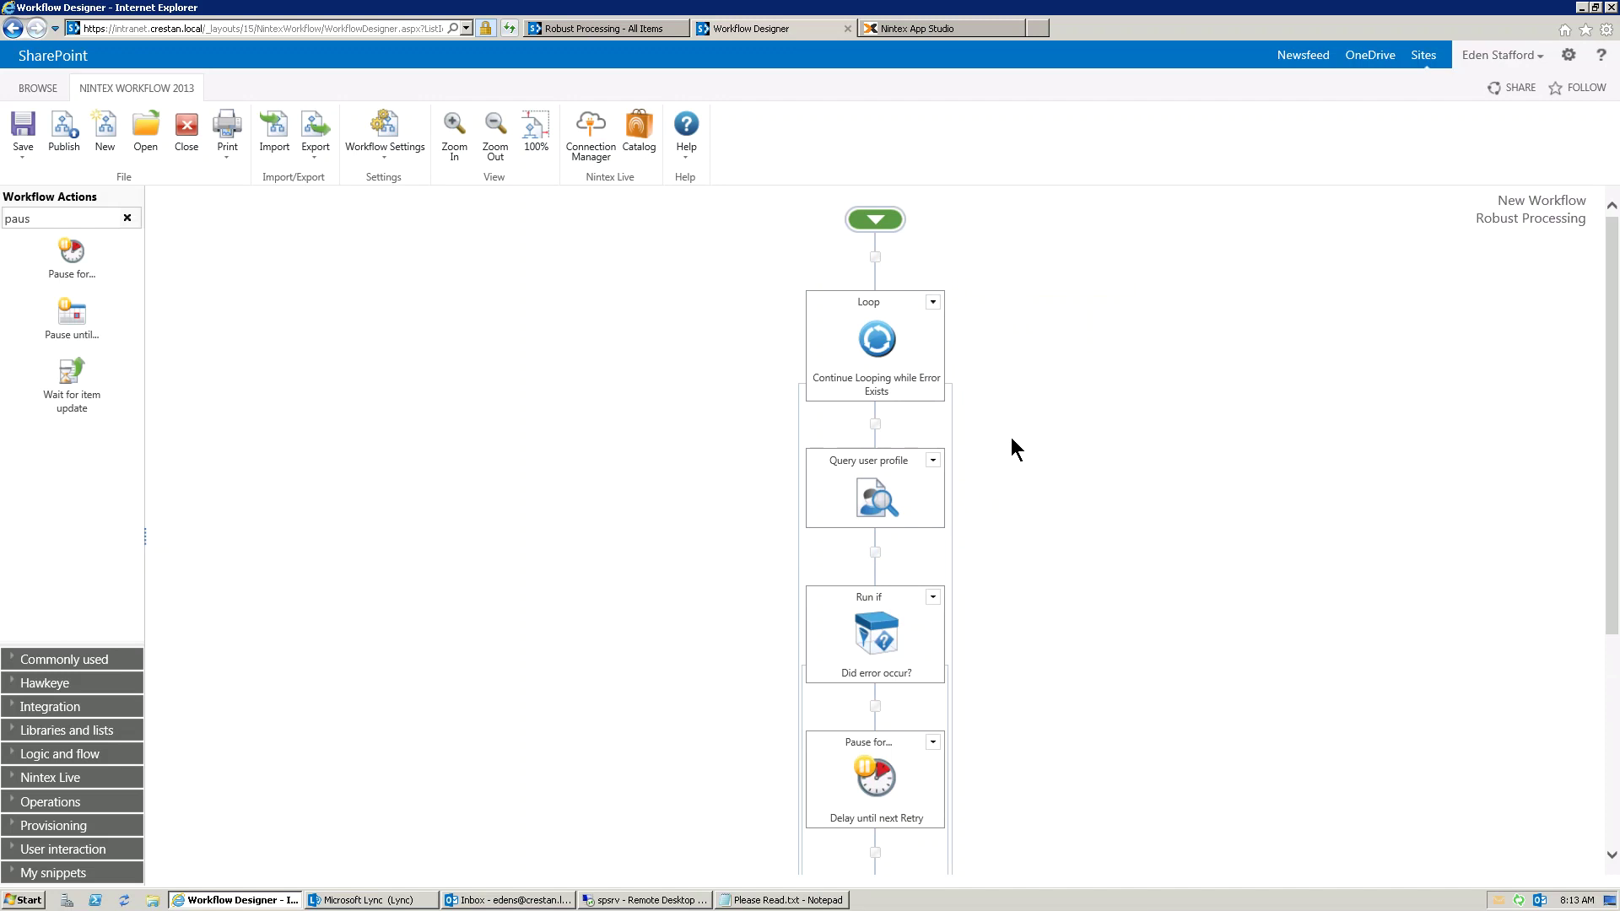
{"action": "mouse_move", "coordinate": [916, 473]}
{"action": "mouse_move", "coordinate": [868, 485]}
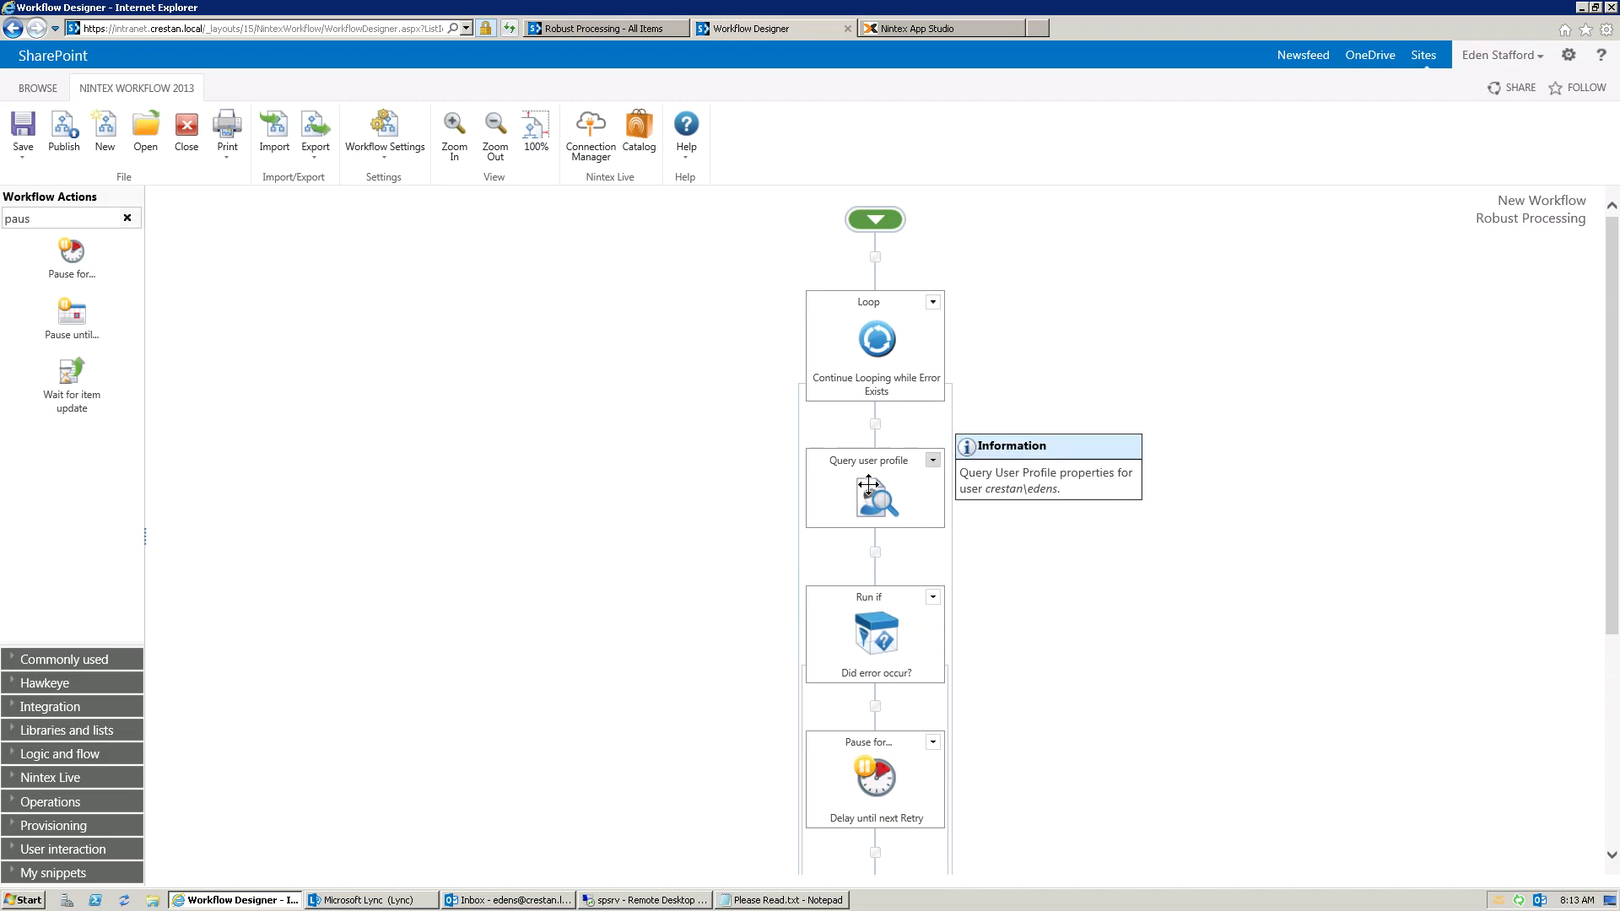
{"action": "left_click", "coordinate": [383, 155]}
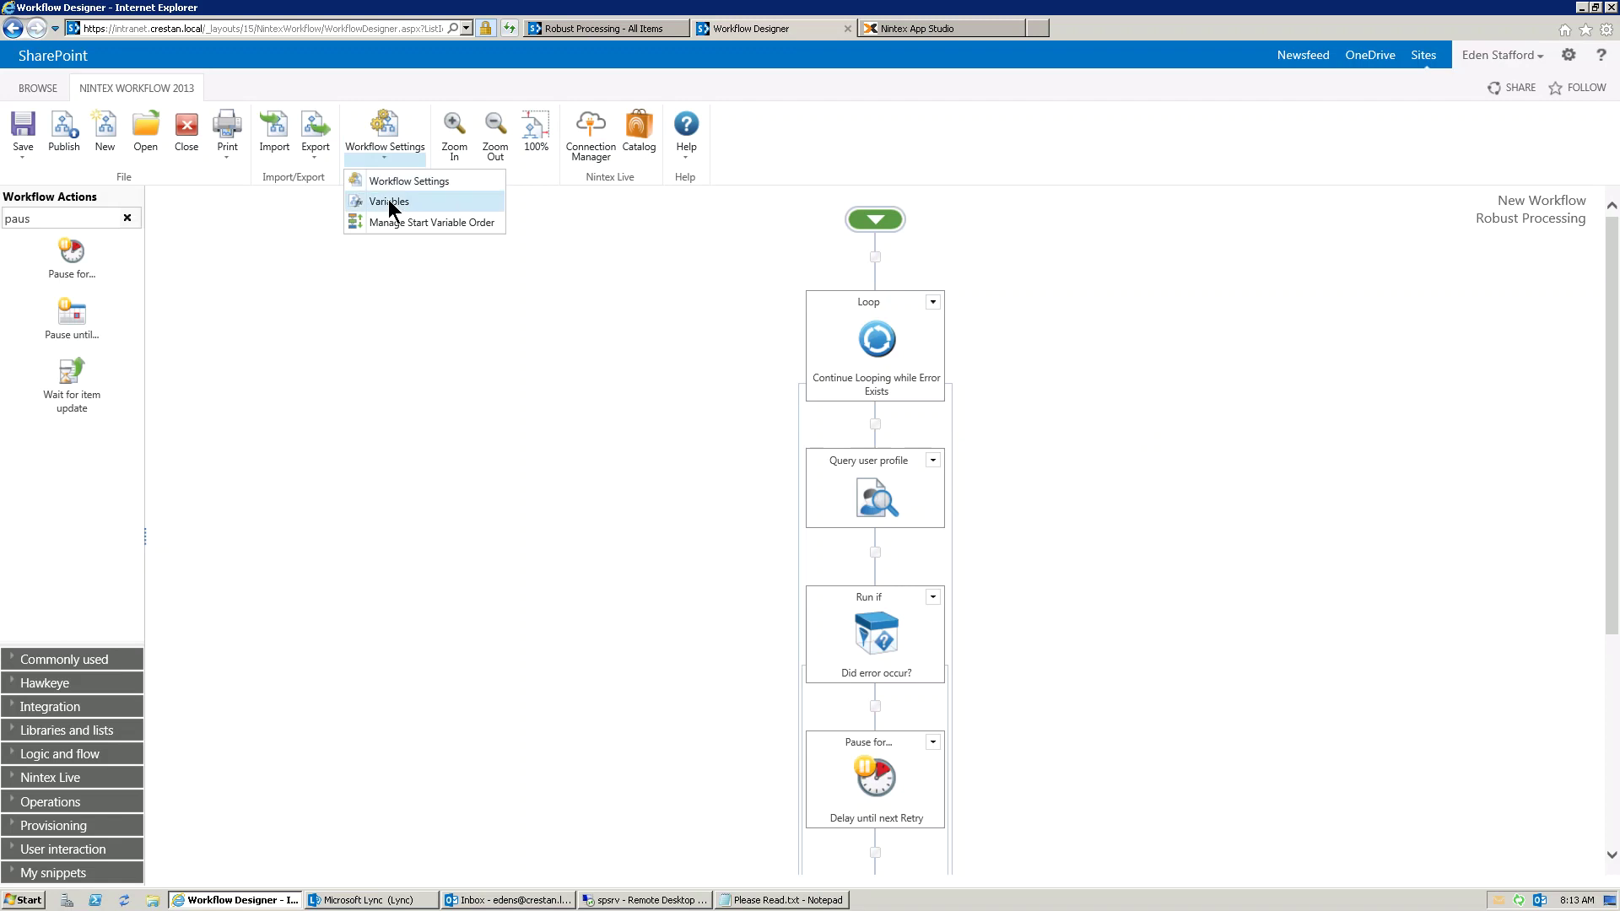
{"action": "left_click", "coordinate": [389, 202]}
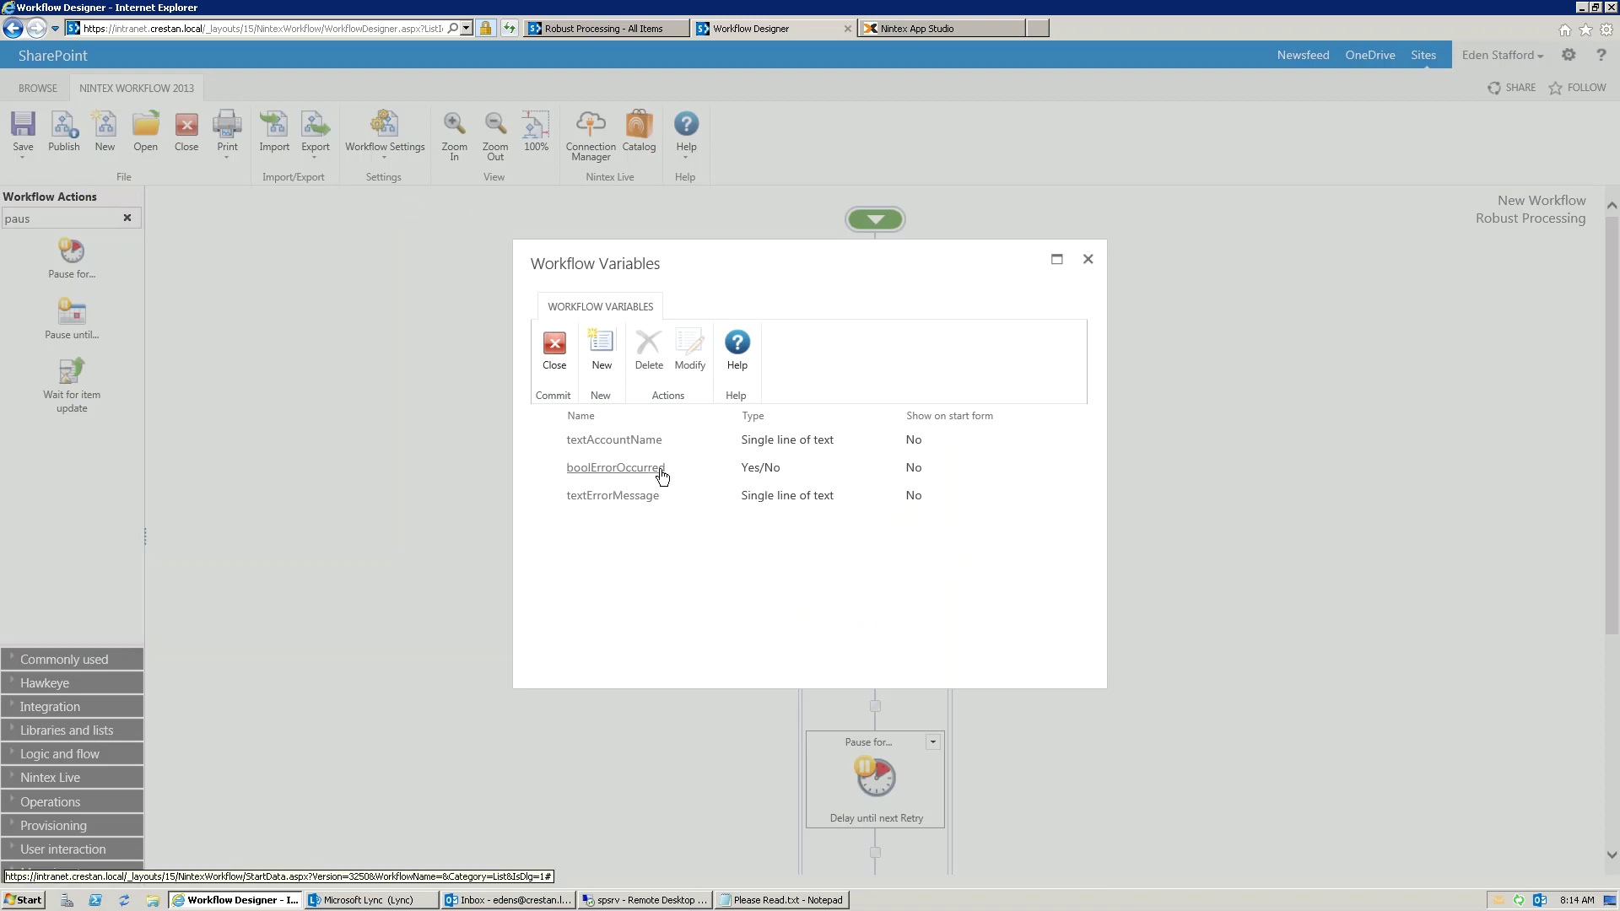
{"action": "left_click", "coordinate": [1088, 264]}
{"action": "scroll", "coordinate": [1065, 424], "scroll_direction": "down", "scroll_amount": 3}
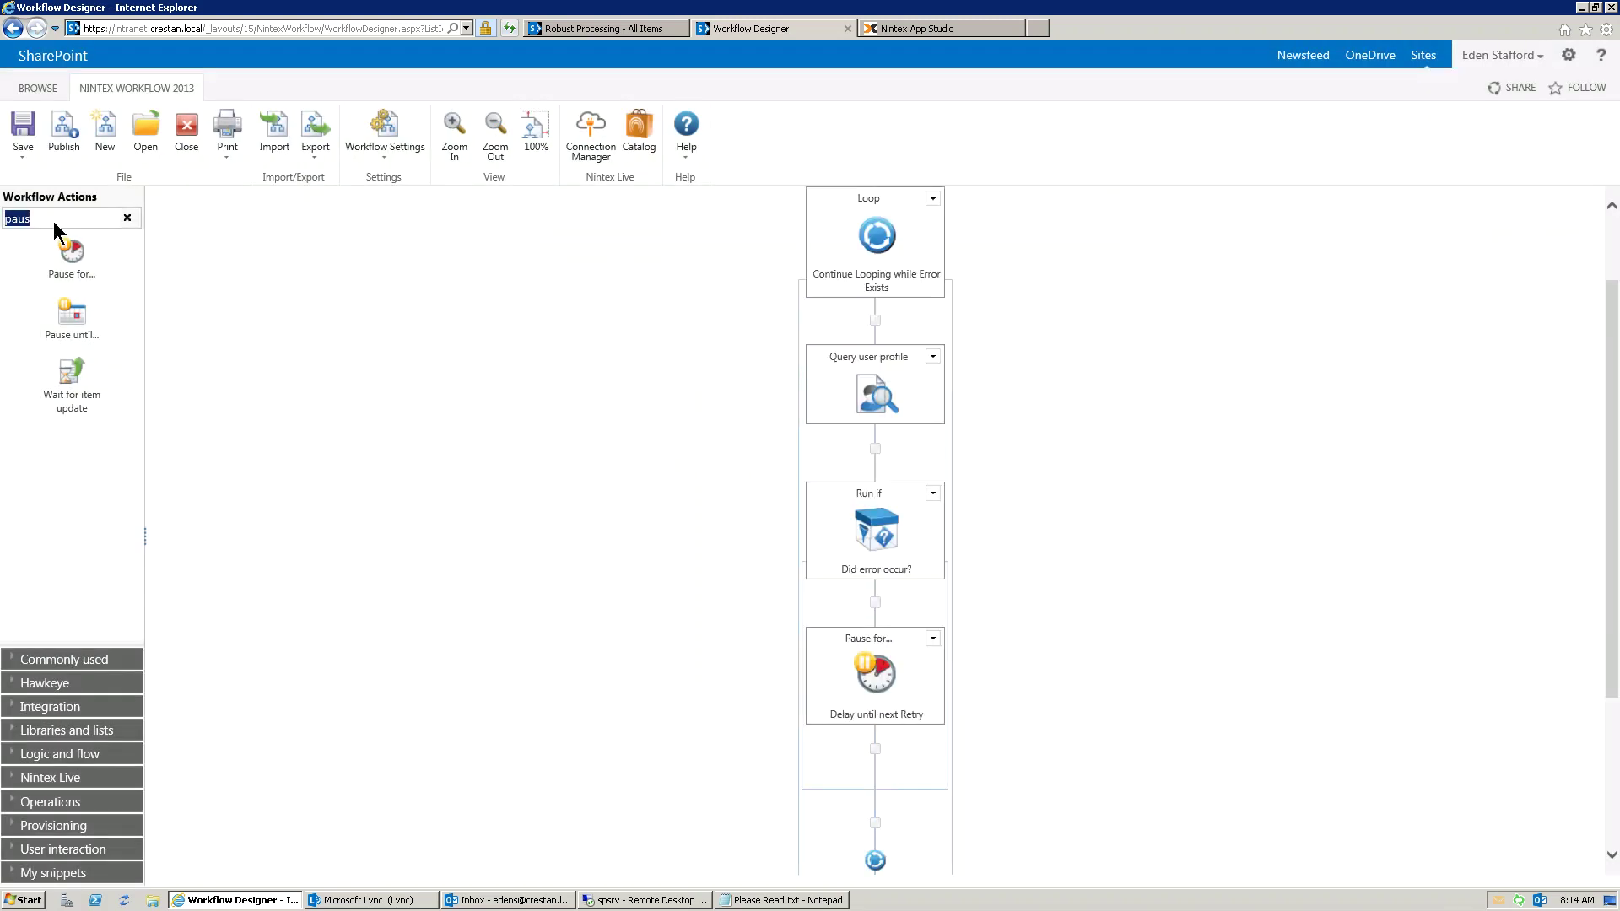
- Search for 'review', place Request review between Run if and Pause for, and open its configuration
{"action": "type", "text": "review"}
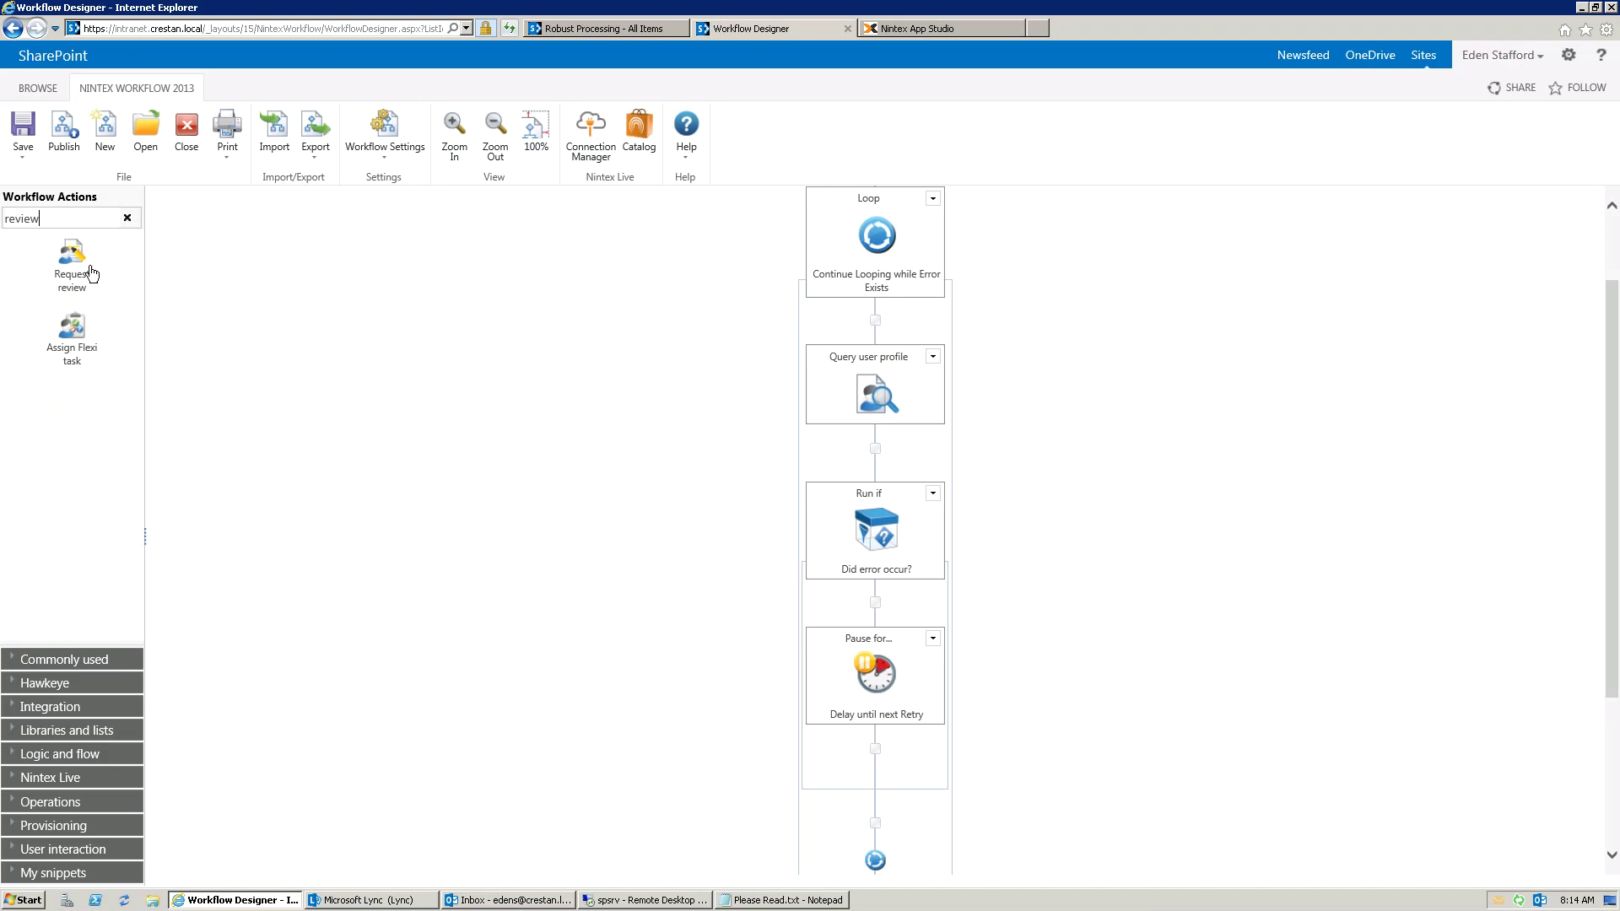
{"action": "left_click_drag", "start_coordinate": [76, 247], "coordinate": [868, 621]}
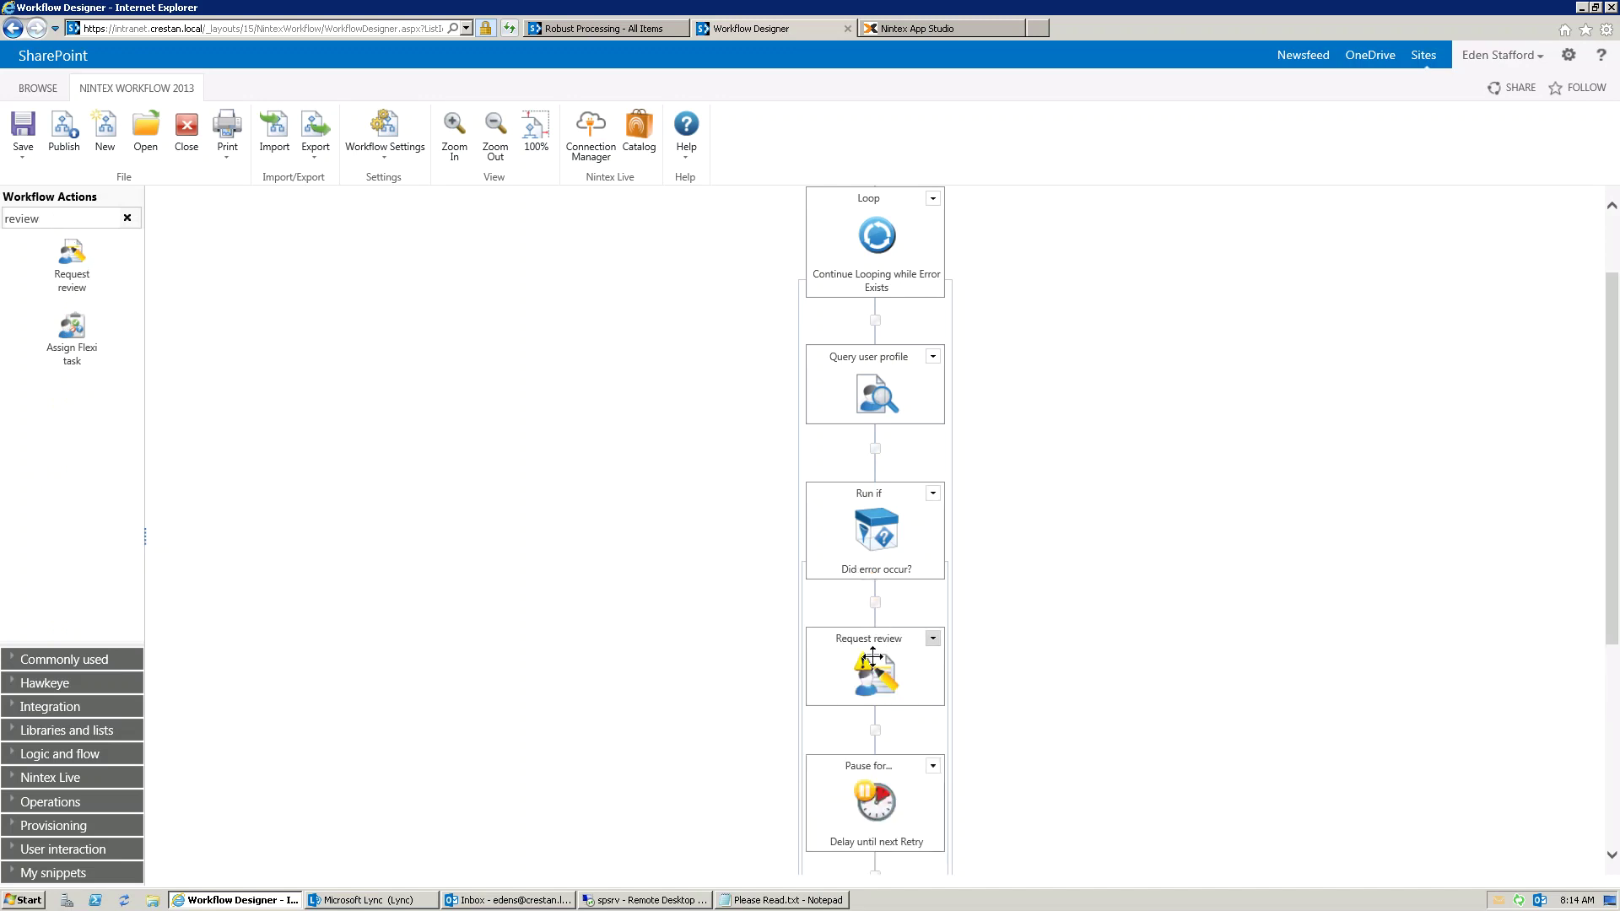
{"action": "mouse_move", "coordinate": [877, 662]}
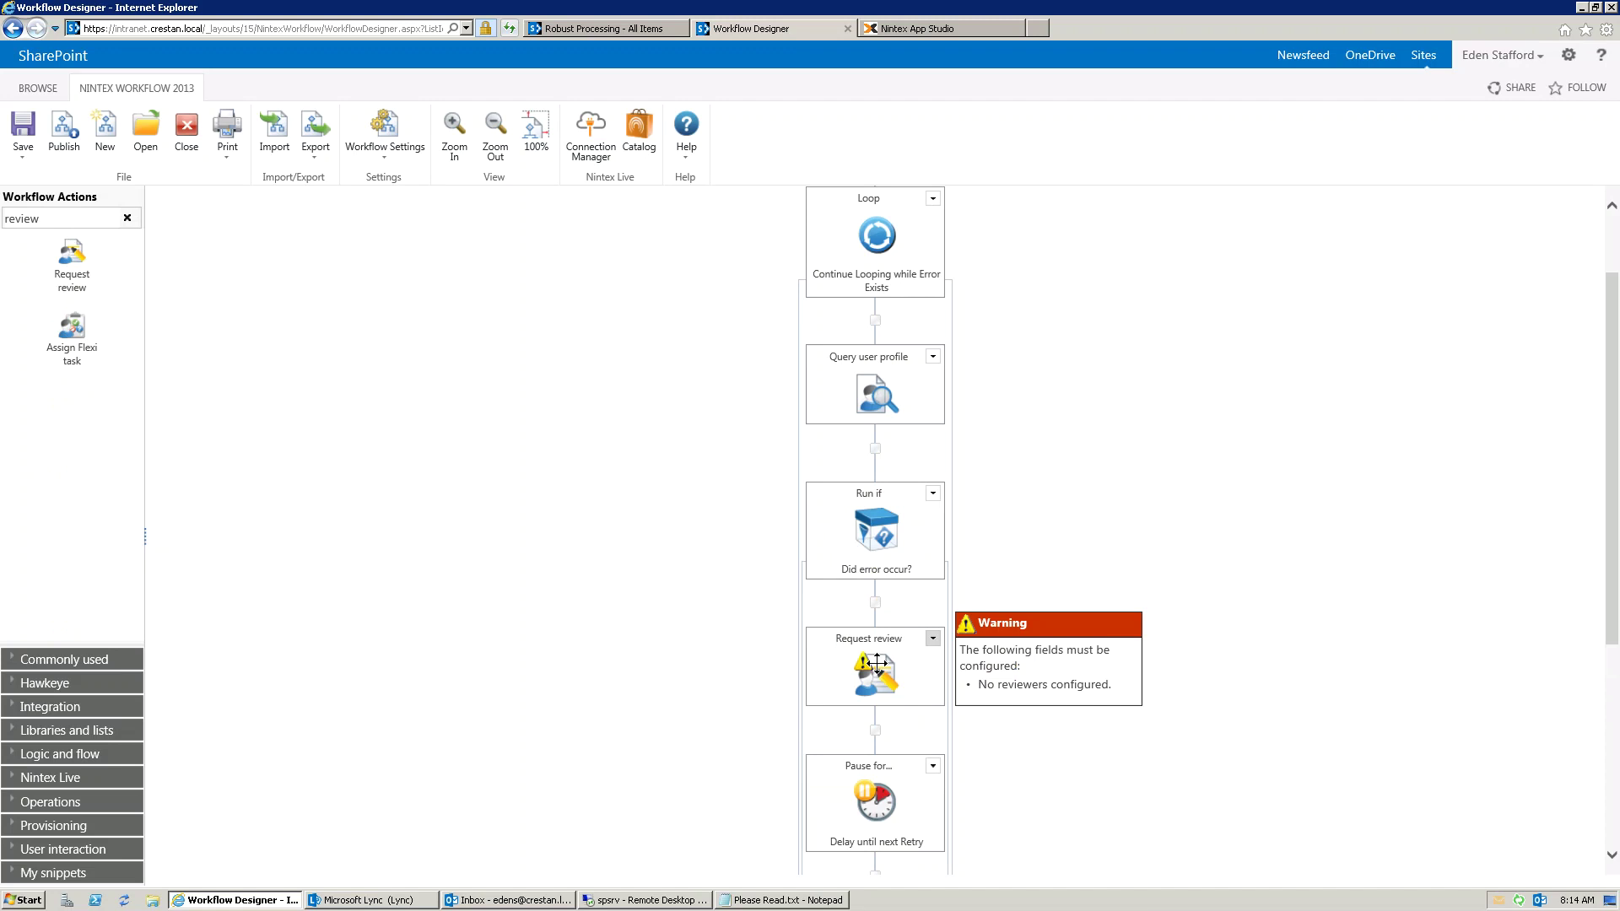
{"action": "double_click", "coordinate": [877, 663]}
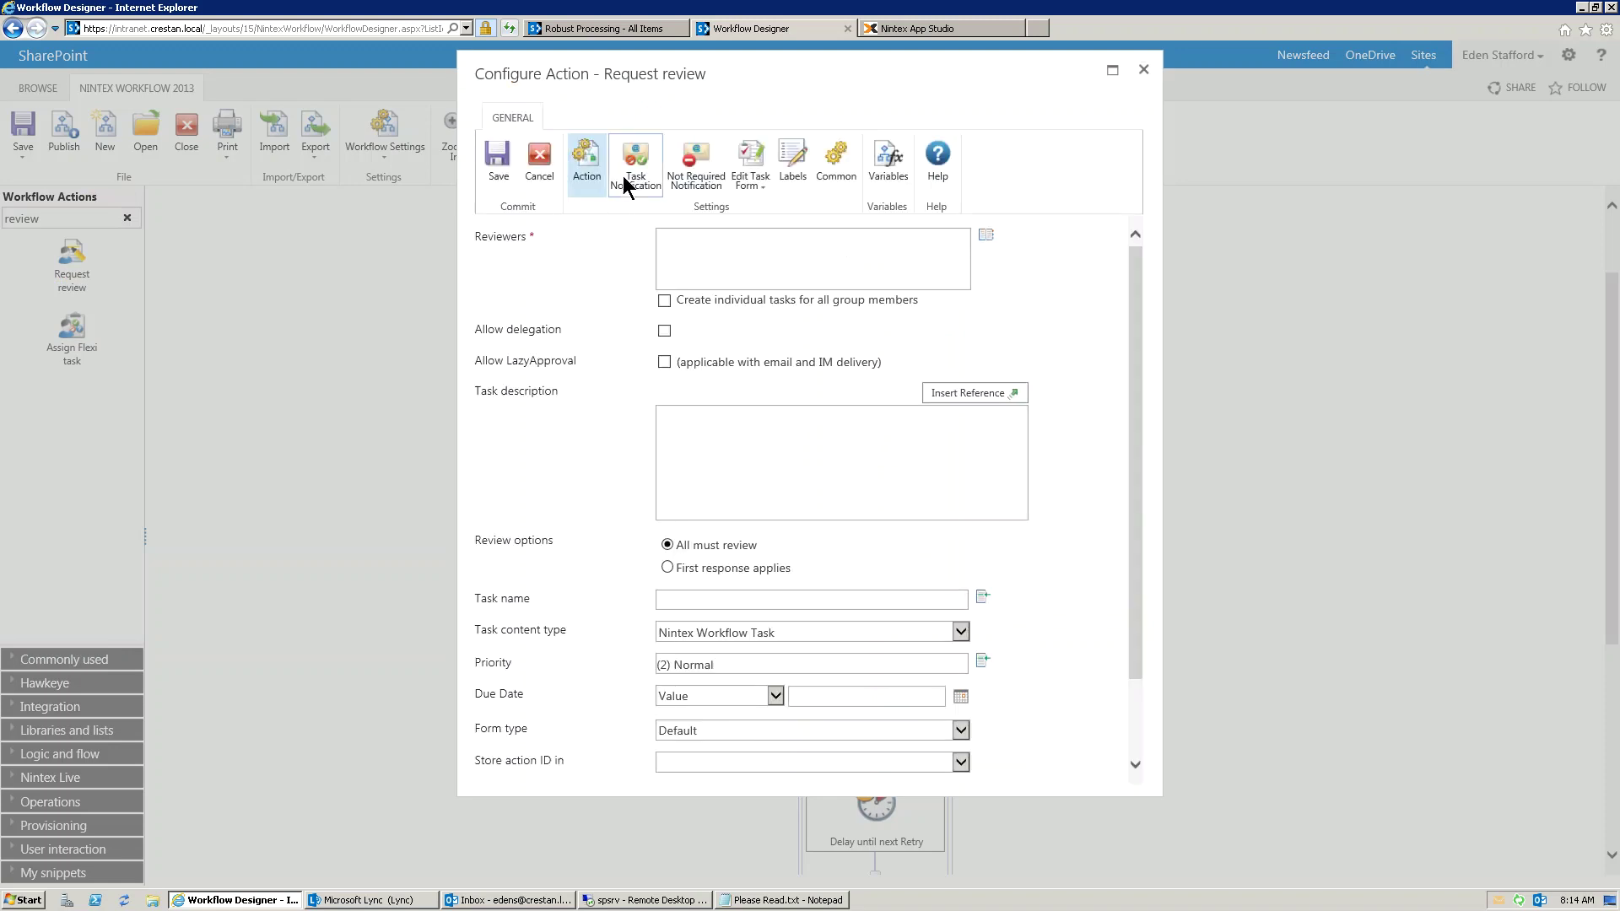
- Begin the review email body with 'Tried to perform a USer Profile Query and received this error:'
{"action": "left_click", "coordinate": [623, 176]}
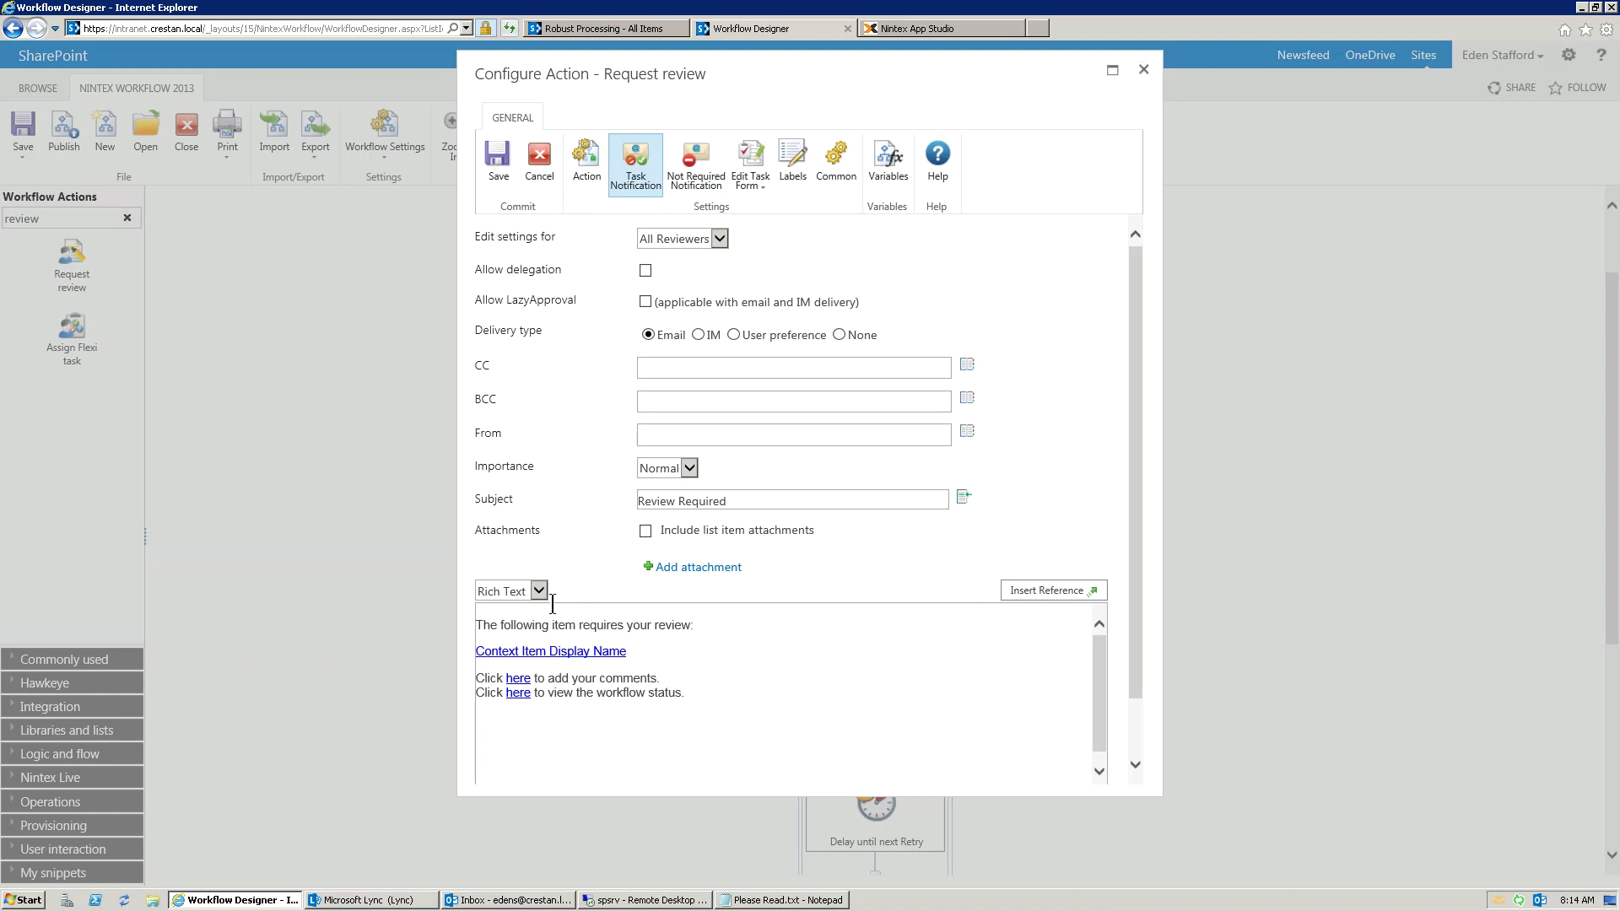
{"action": "left_click", "coordinate": [481, 625]}
{"action": "key", "text": "Return"}
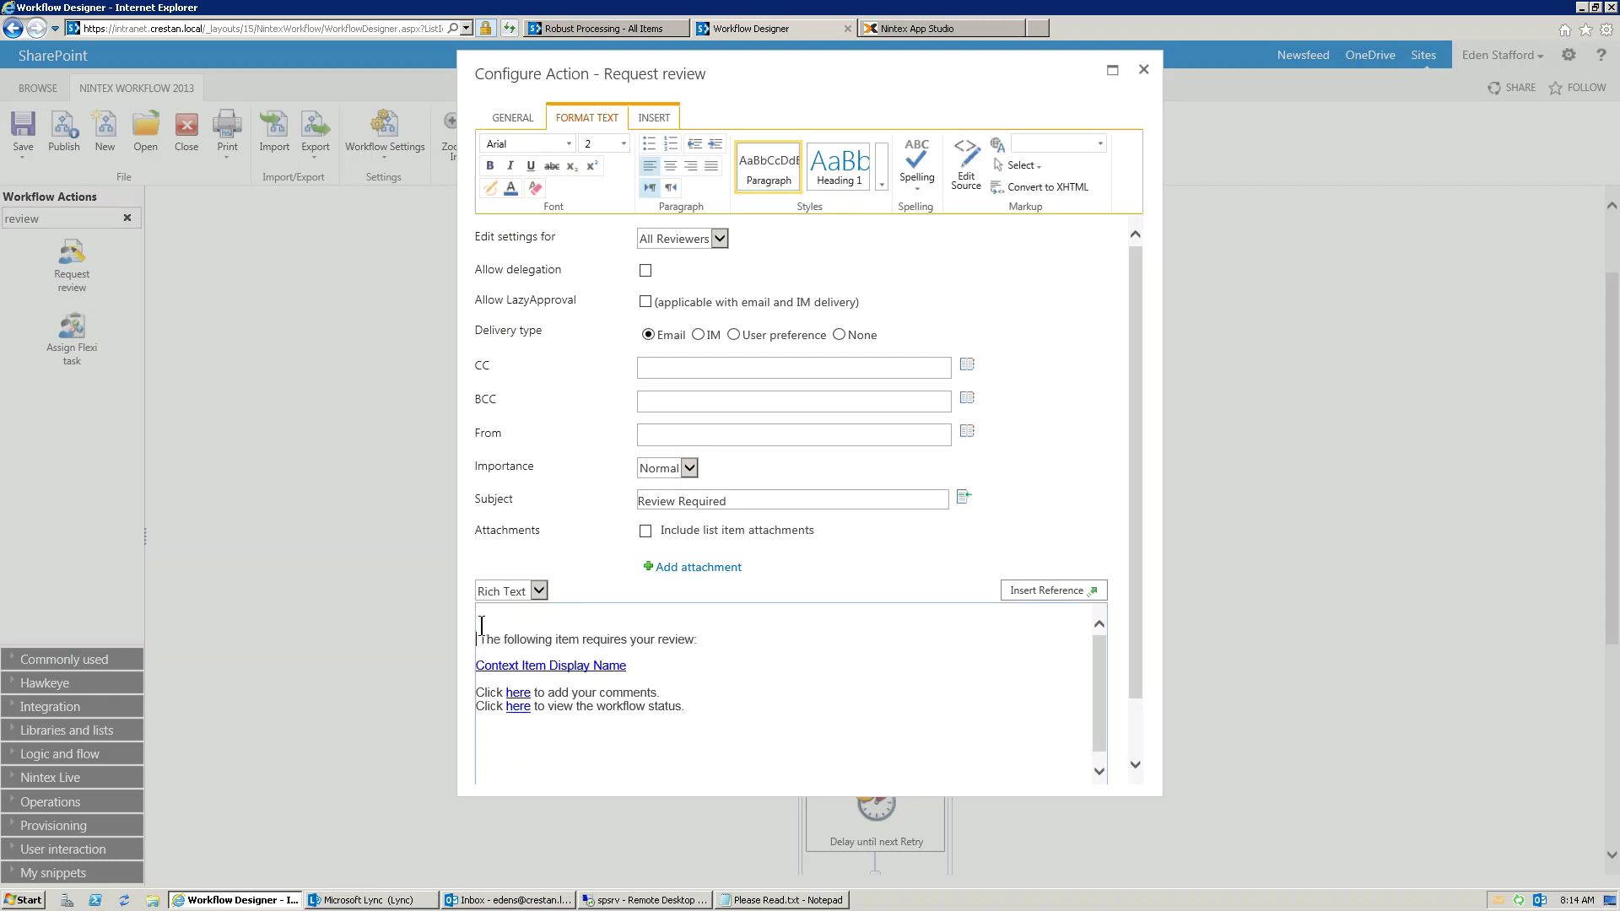
{"action": "type", "text": "Tried t"}
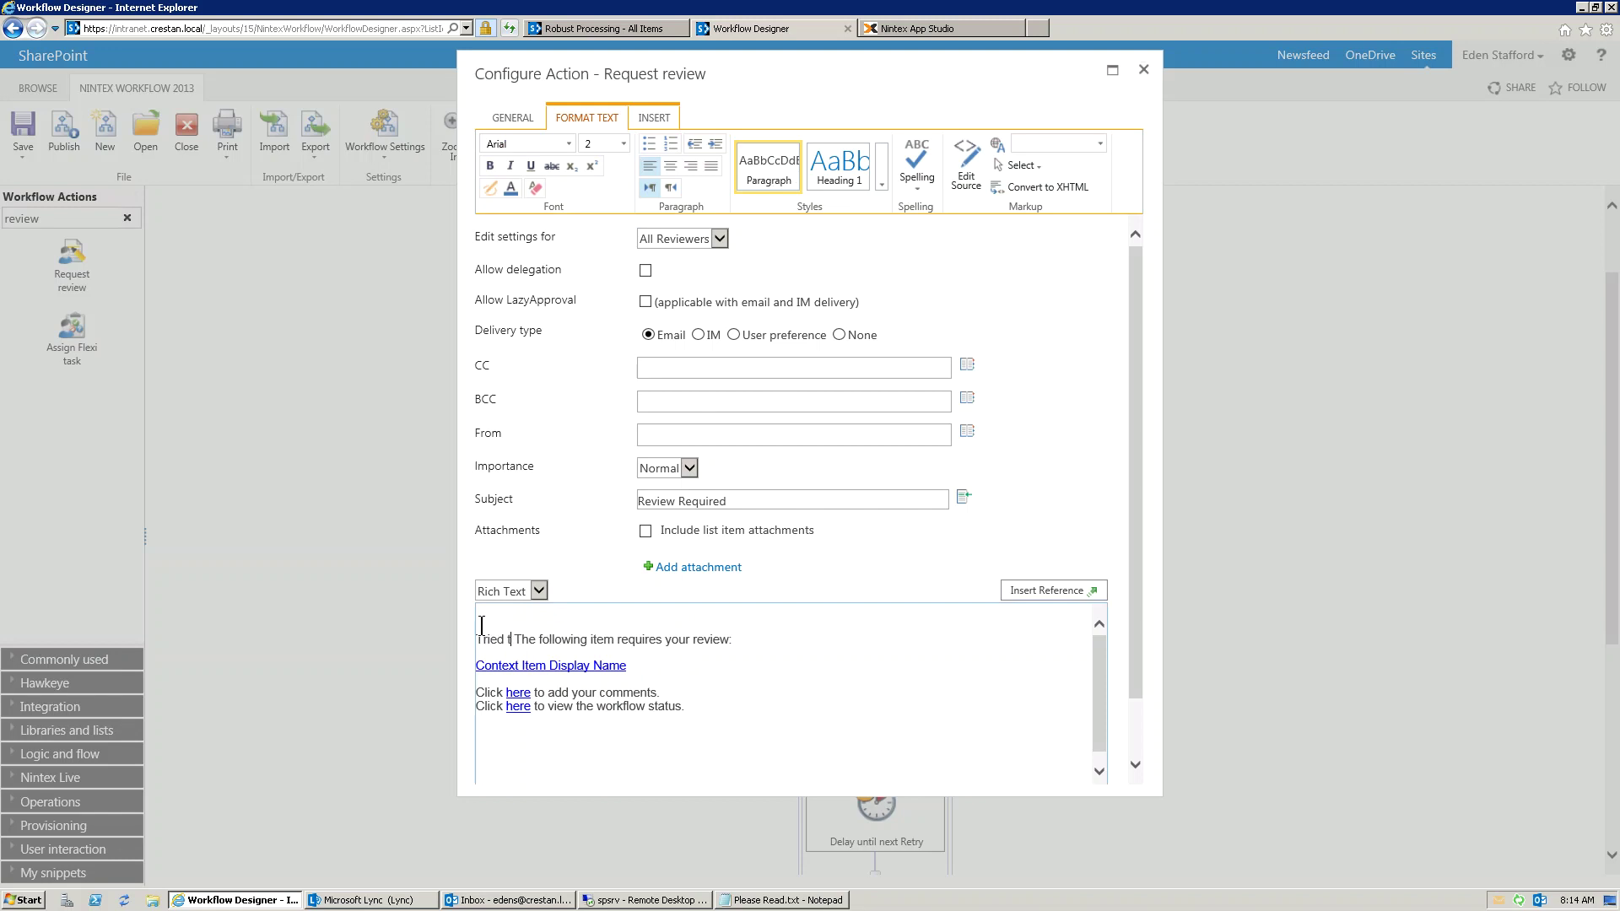
{"action": "type", "text": "o perform a USer P"}
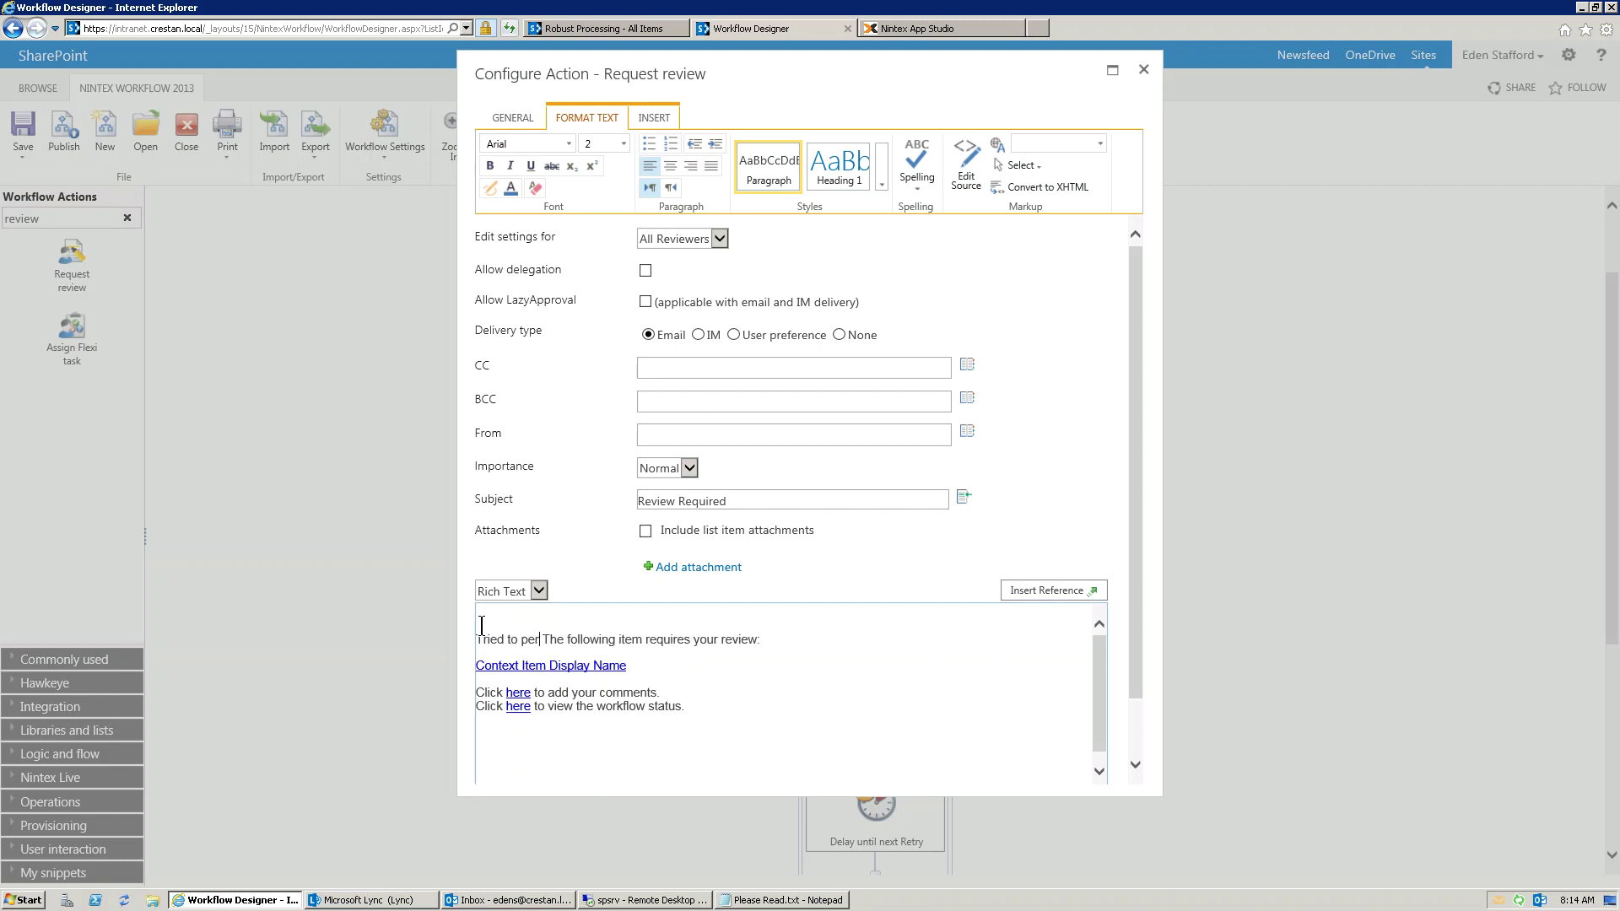
{"action": "type", "text": "rofile Query and rec"}
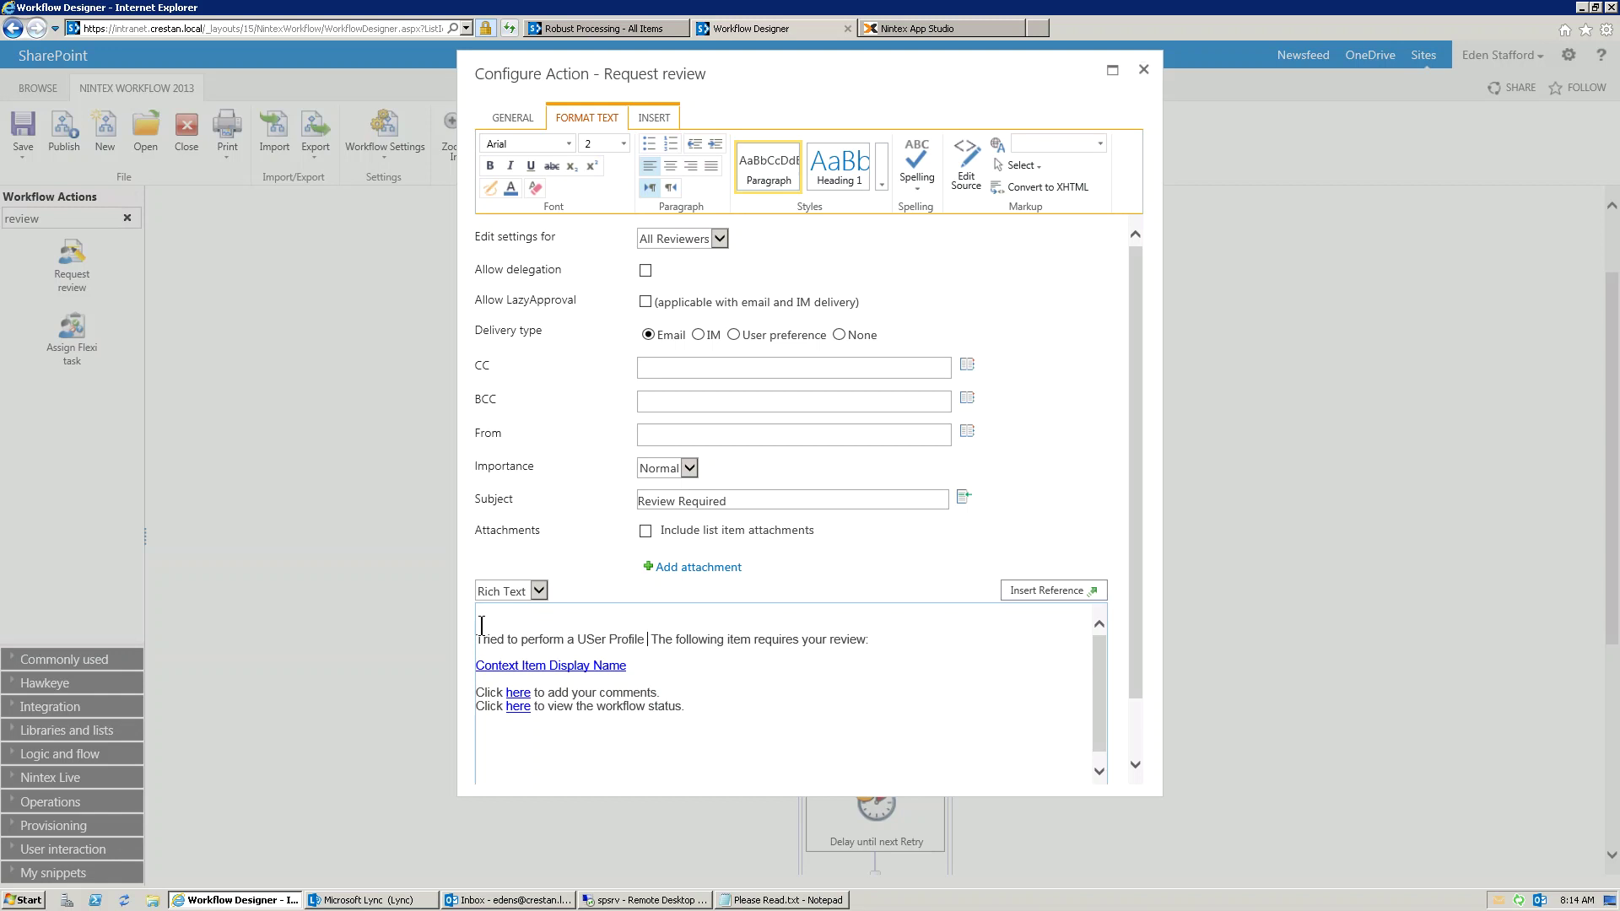
{"action": "type", "text": "eived this error:"}
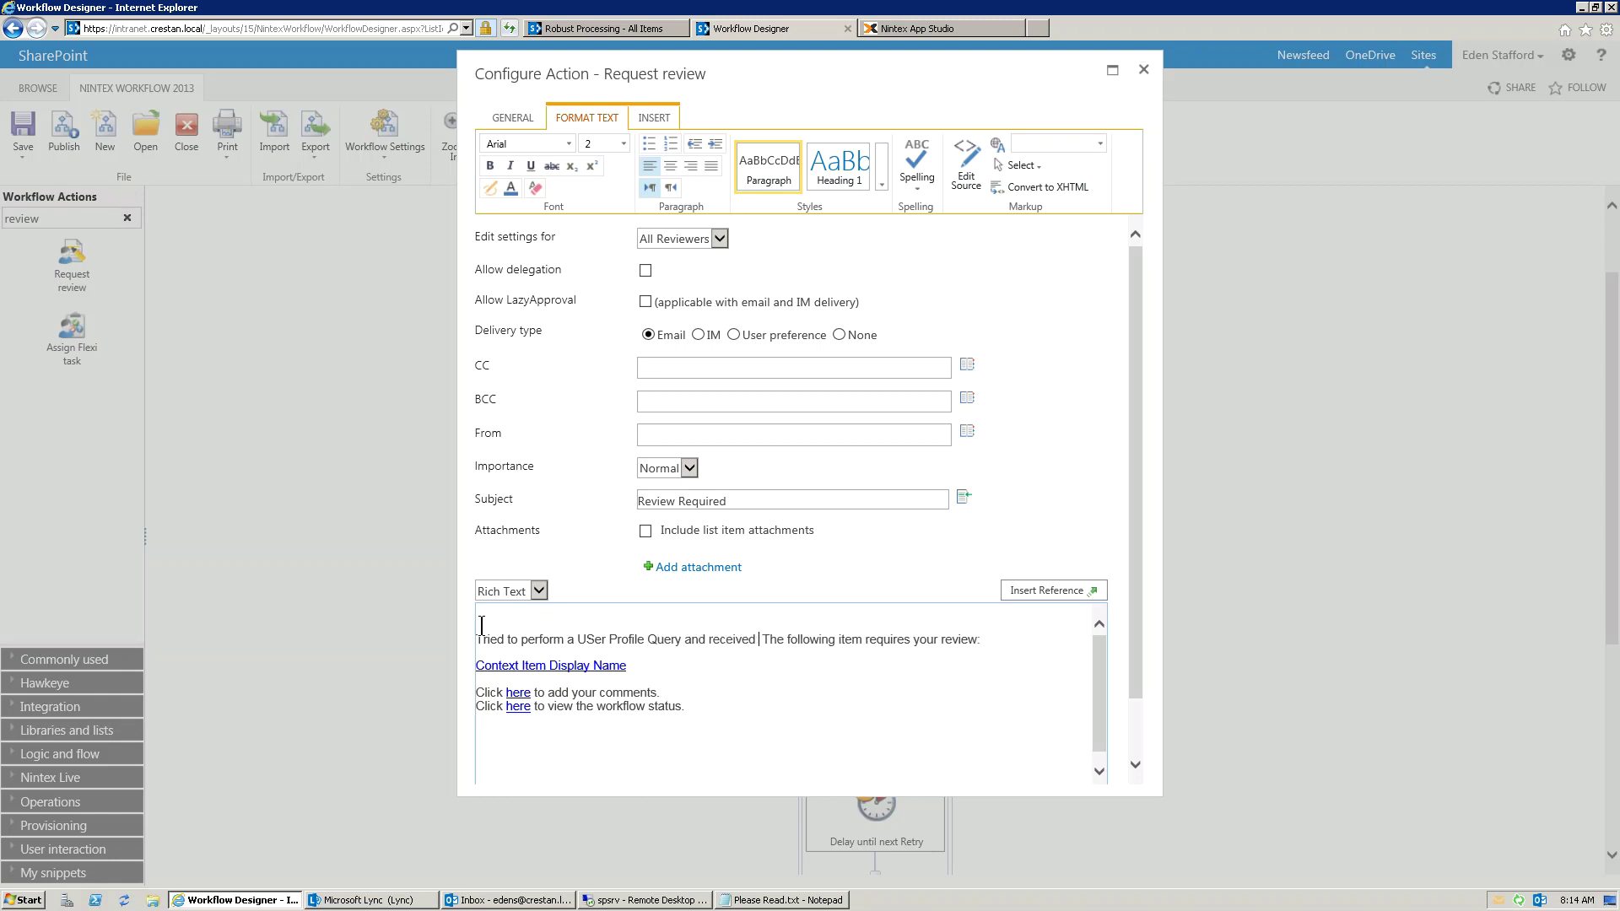
{"action": "key", "text": "Return"}
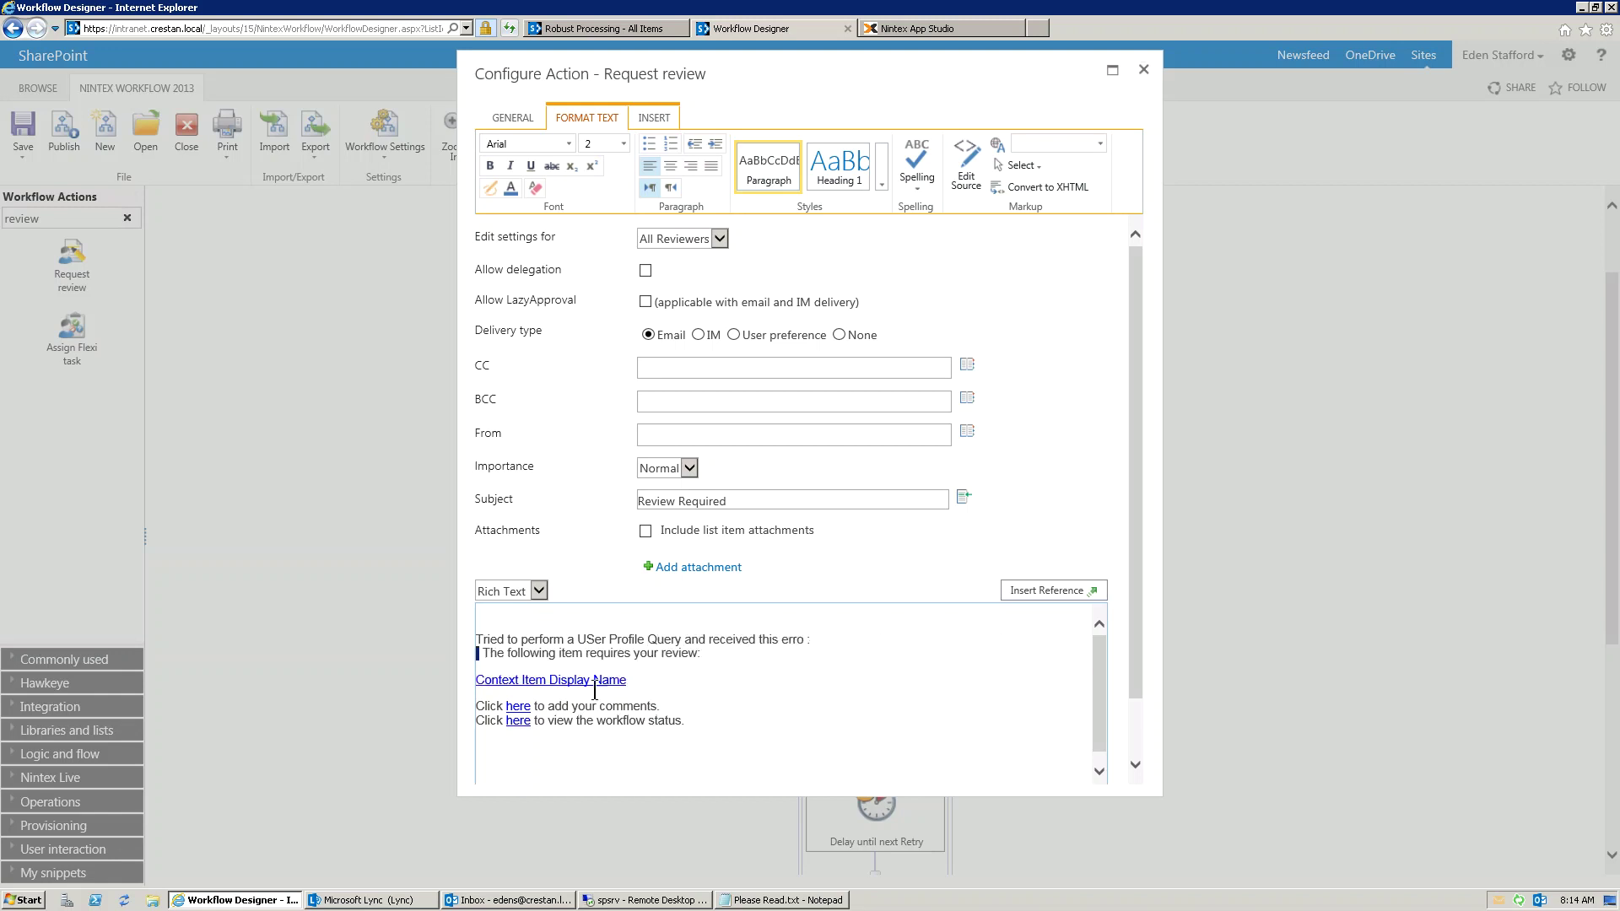
{"action": "left_click", "coordinate": [803, 642]}
{"action": "type", "text": "r"}
- Insert the textErrorMessage workflow variable after the error sentence and correct 'USer' to 'User'
{"action": "left_click", "coordinate": [1026, 590]}
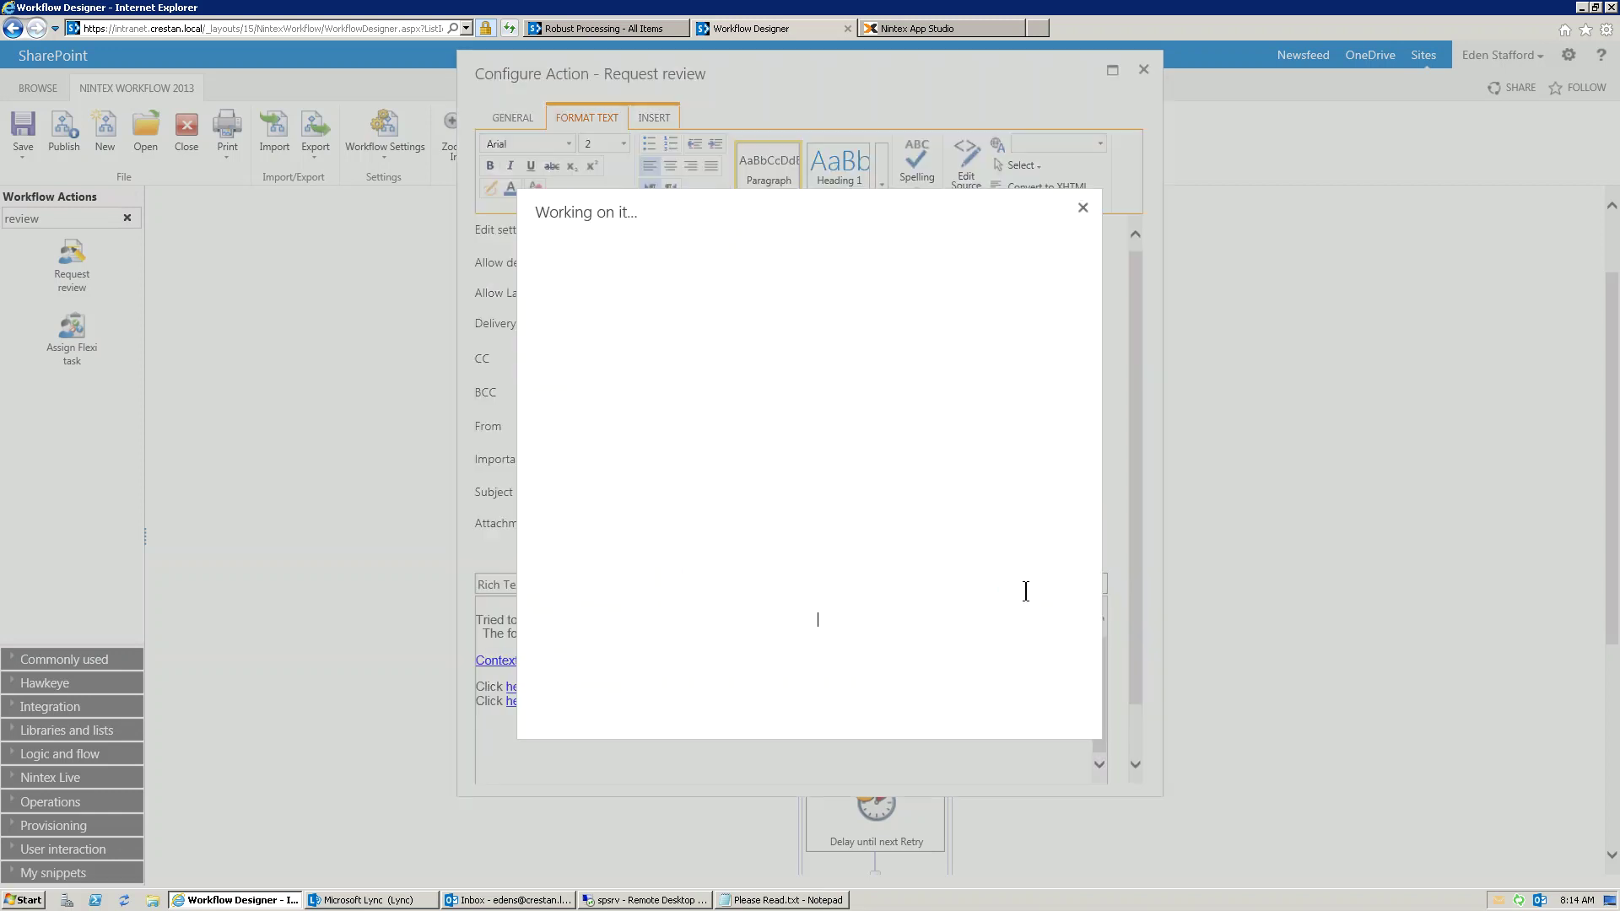
{"action": "left_click", "coordinate": [893, 249]}
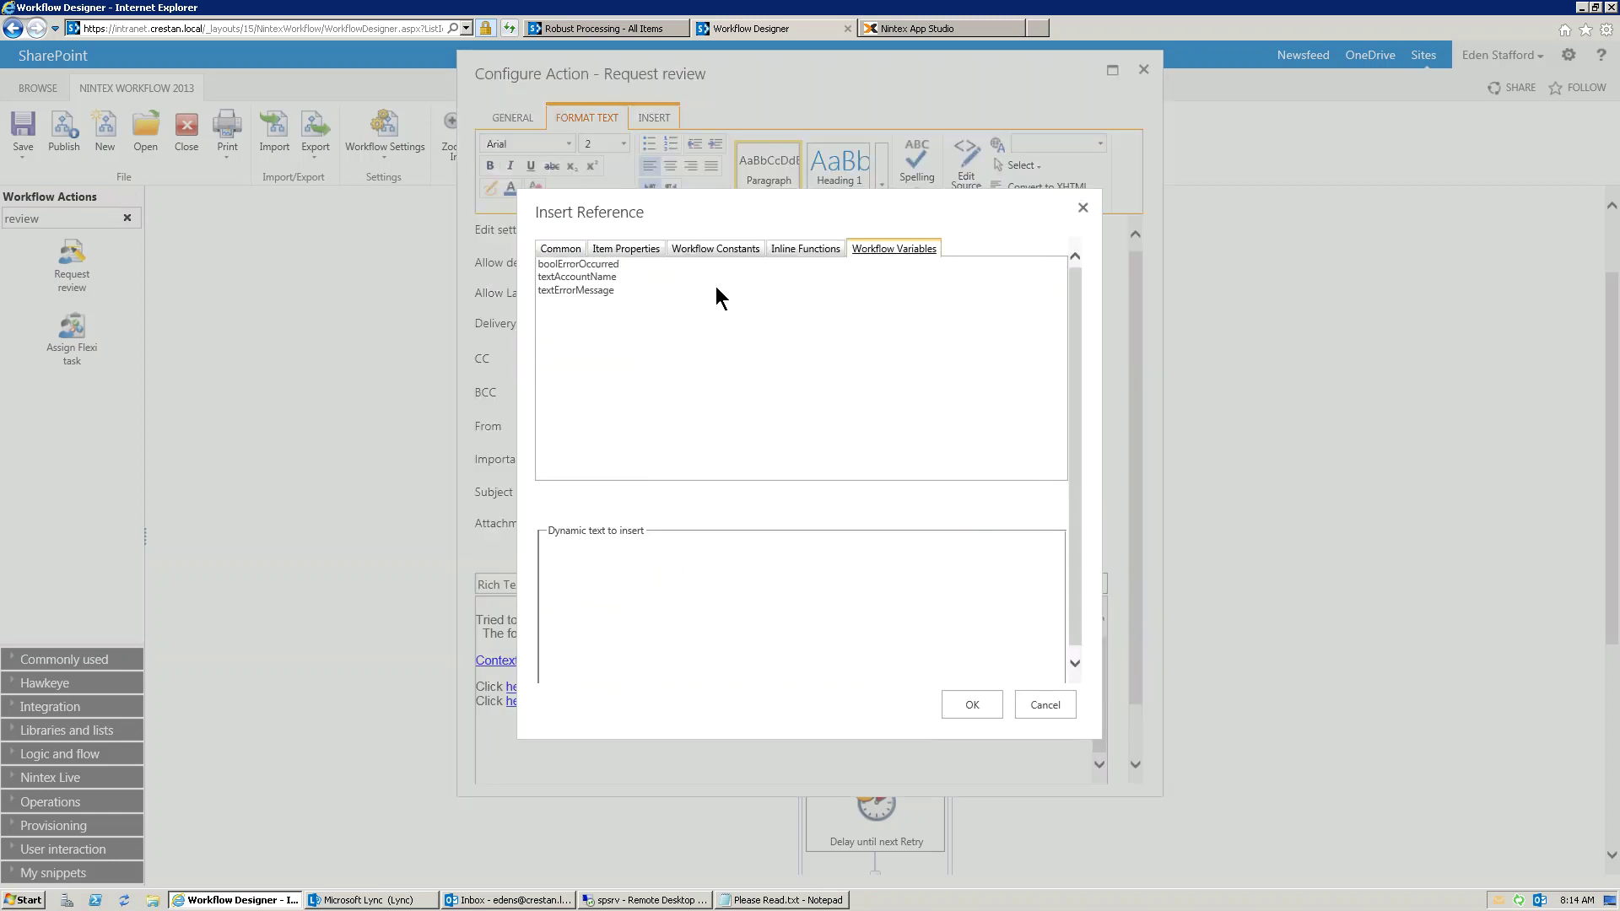
{"action": "double_click", "coordinate": [589, 291]}
{"action": "left_click", "coordinate": [972, 705]}
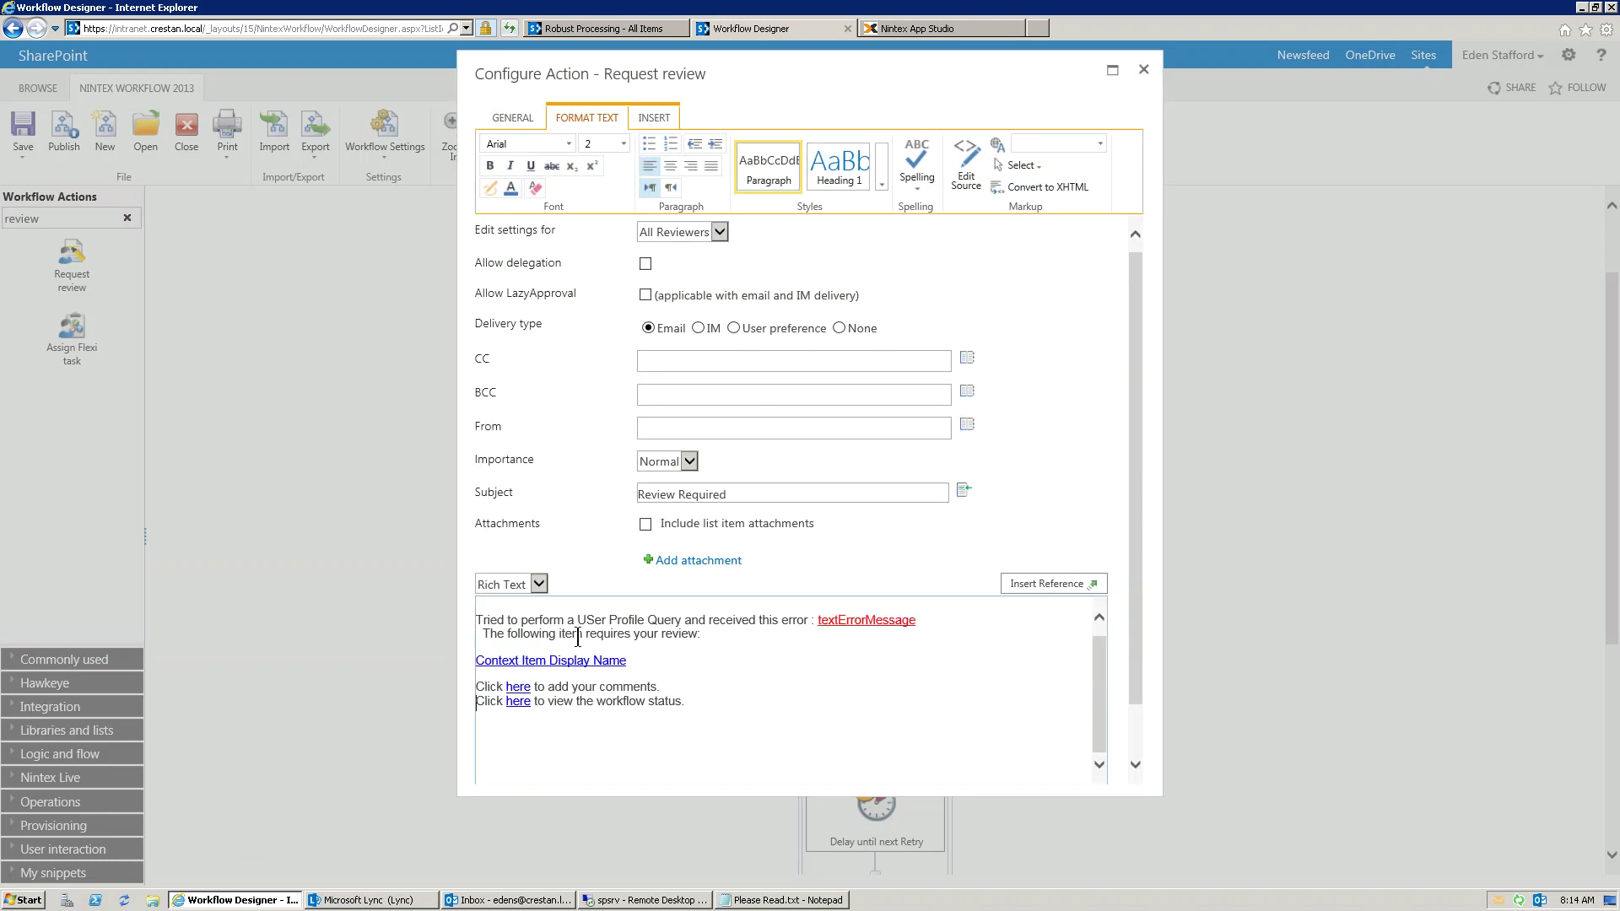
{"action": "left_click", "coordinate": [586, 623]}
{"action": "key", "text": "Delete"}
{"action": "type", "text": "s"}
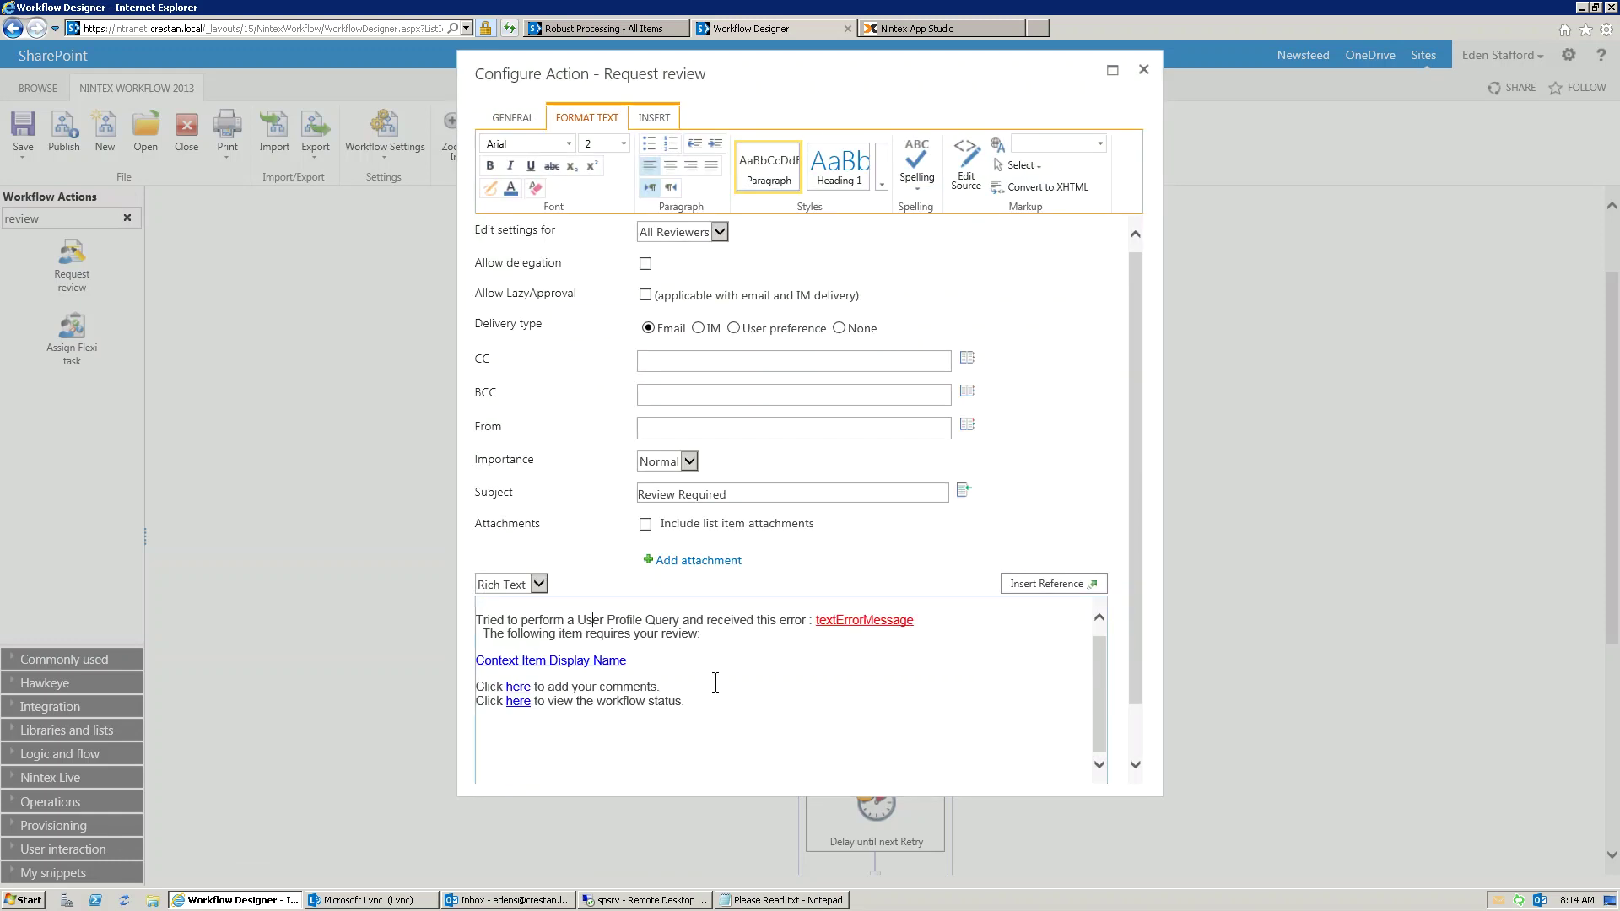
{"action": "key", "text": "Return"}
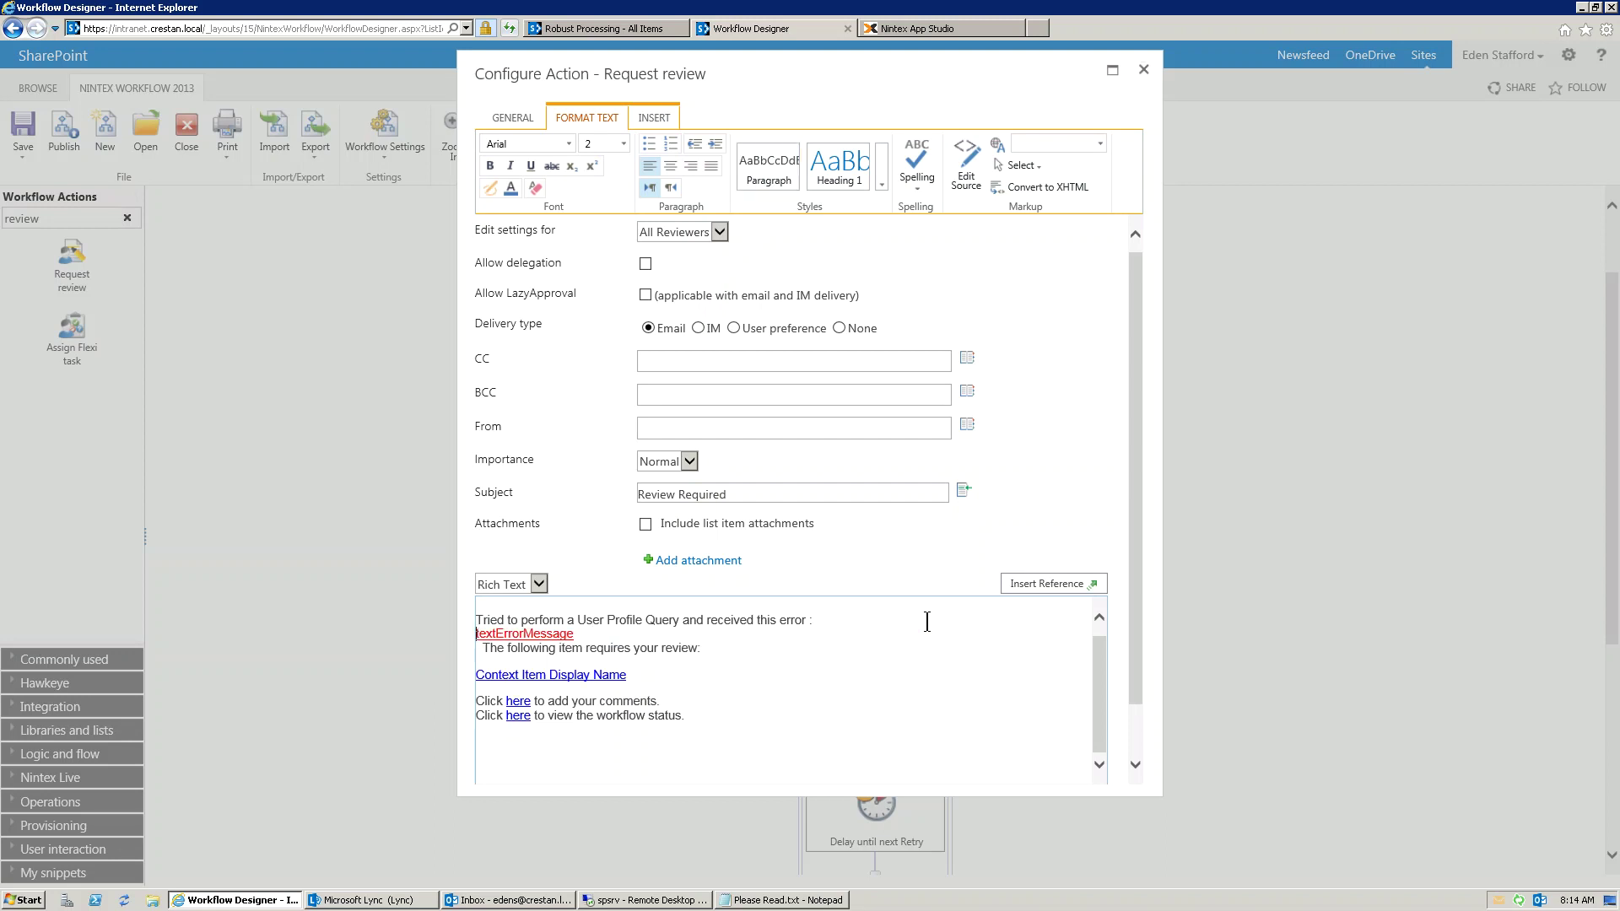
{"action": "key", "text": "ctrl+z"}
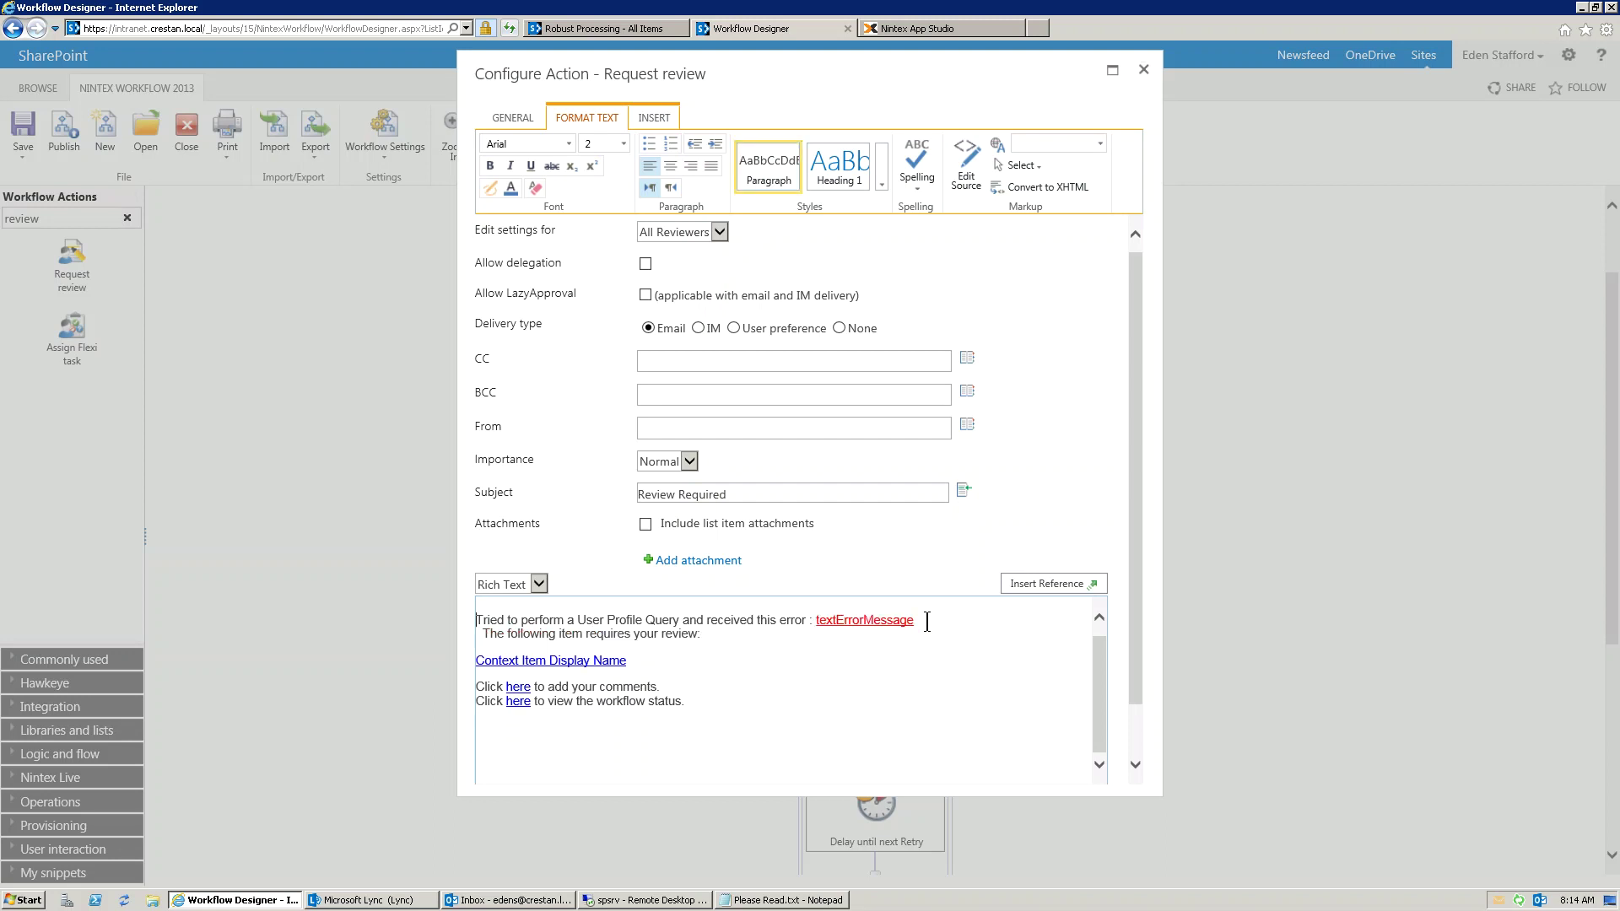
{"action": "left_click", "coordinate": [512, 118]}
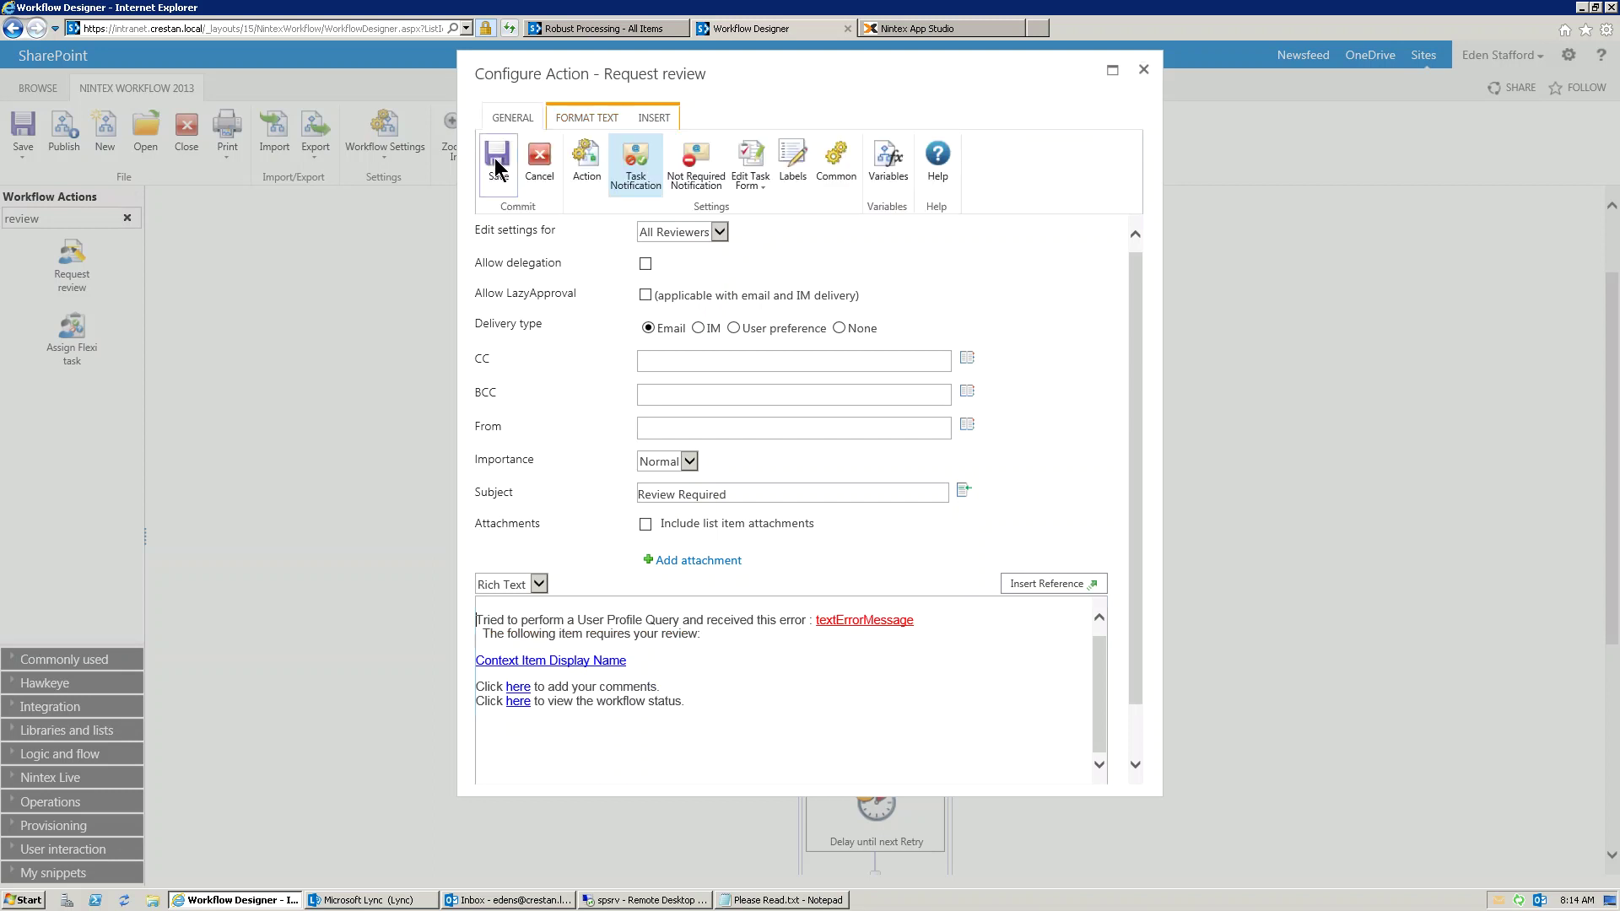
- Save the Request review action and scroll the canvas back to the top of the loop
{"action": "left_click", "coordinate": [498, 161]}
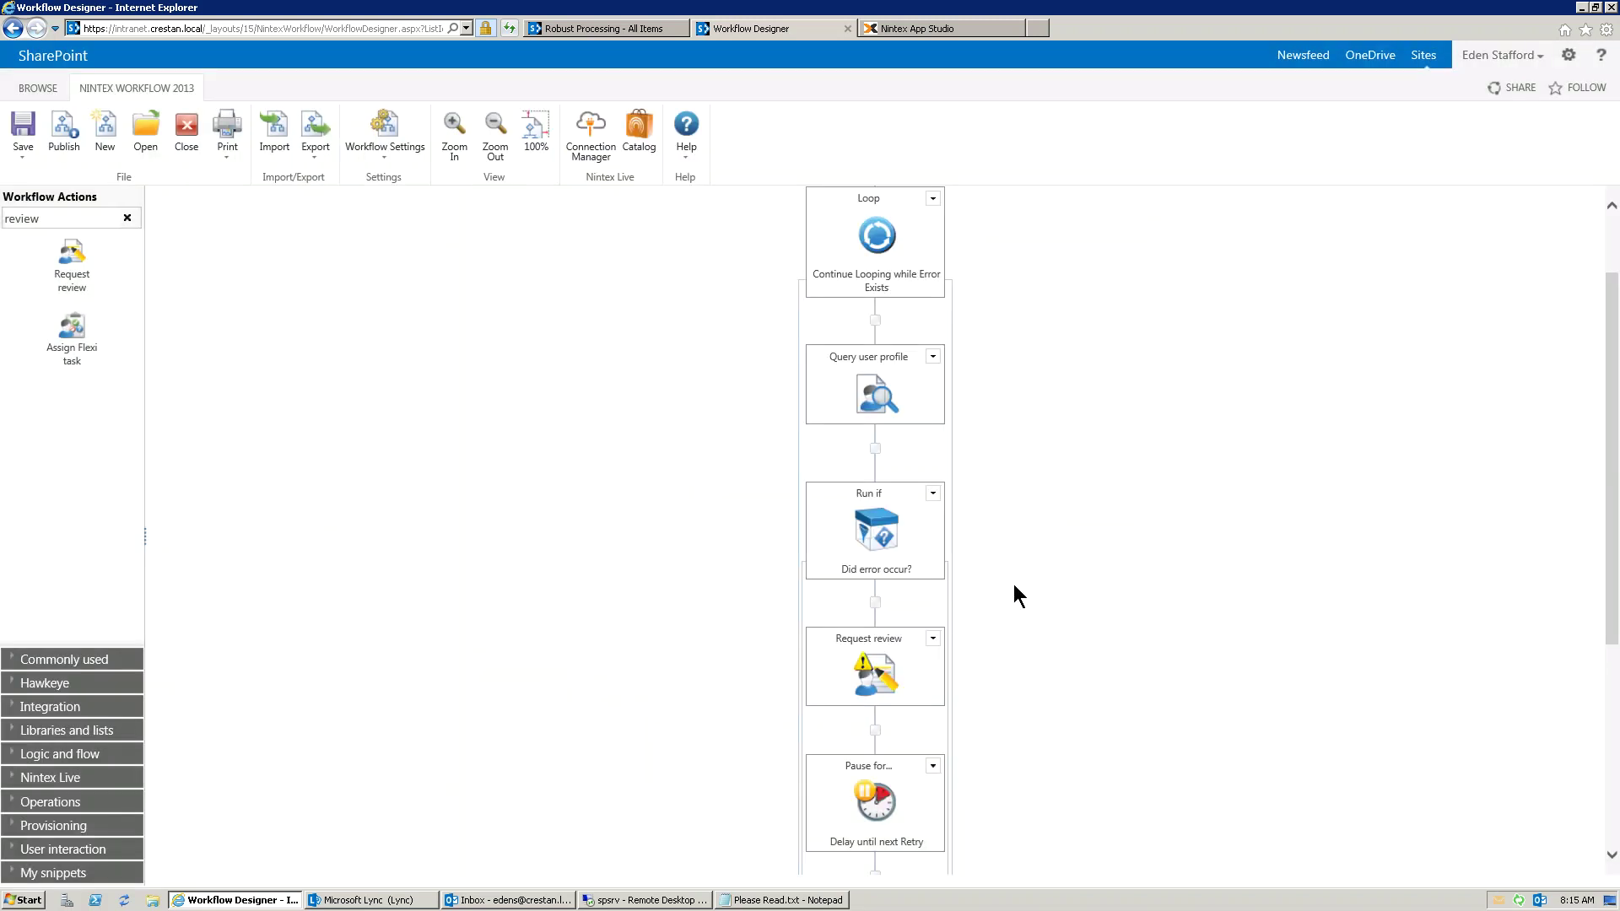
{"action": "scroll", "coordinate": [1014, 584], "scroll_direction": "up", "scroll_amount": 2}
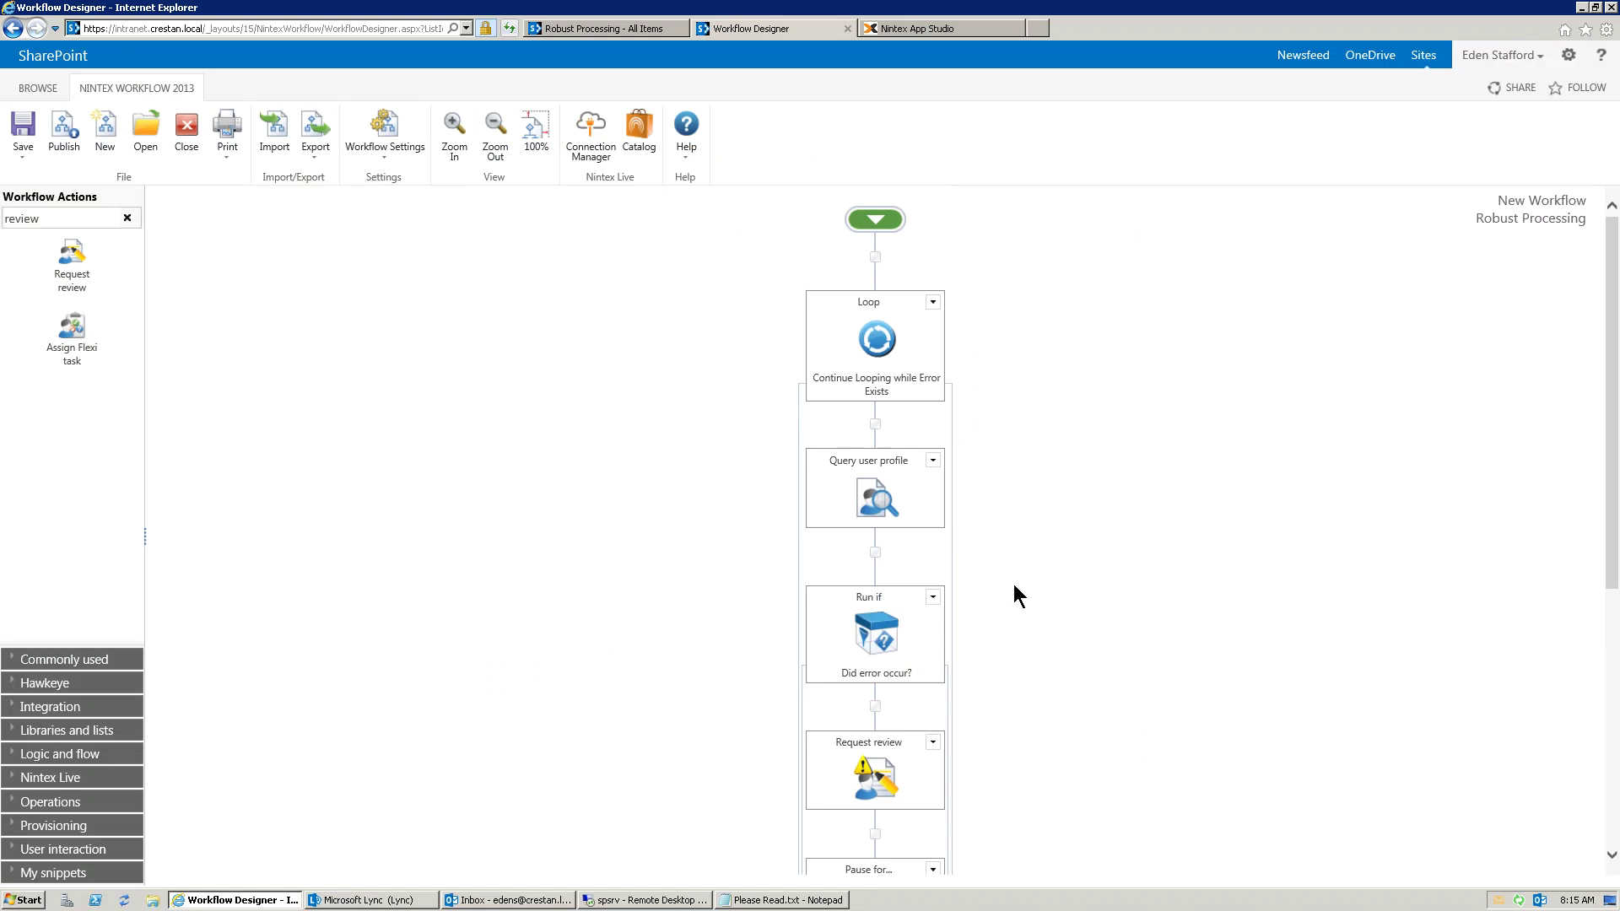